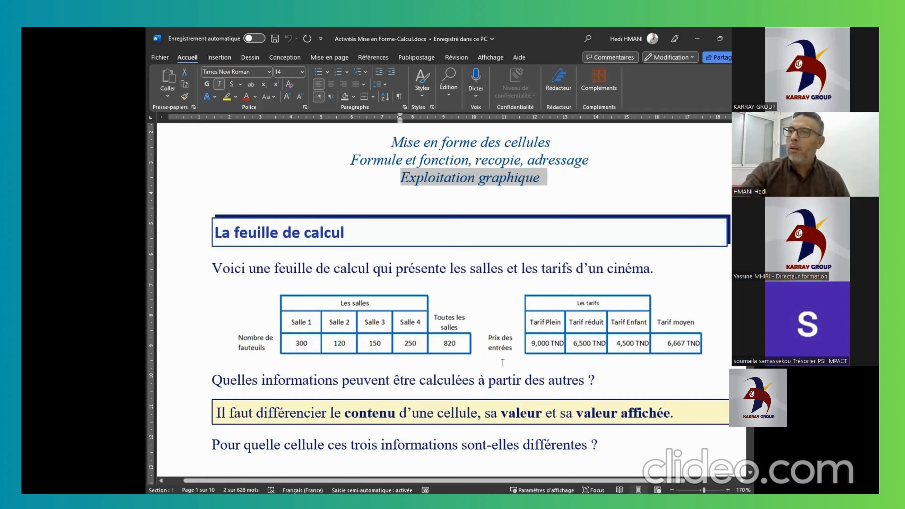
Switch to the cinema workbook in Excel and select empty cell F4 under "Toutes les salles"
{"action": "key", "text": "alt+Tab"}
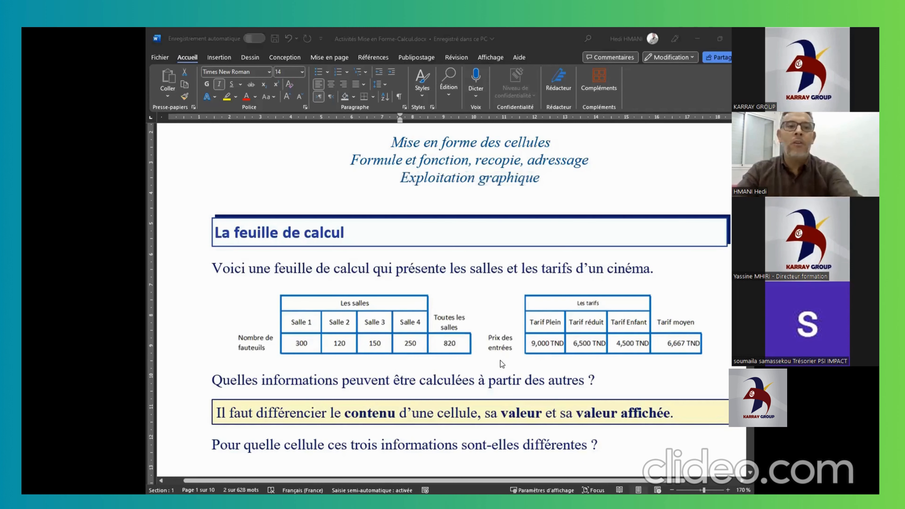
{"action": "key", "text": "alt+Tab"}
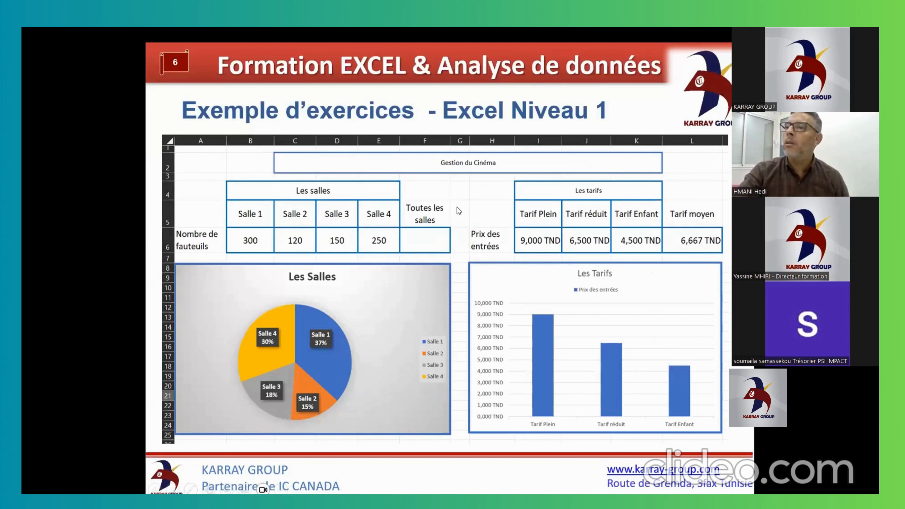
{"action": "key", "text": "alt+Tab"}
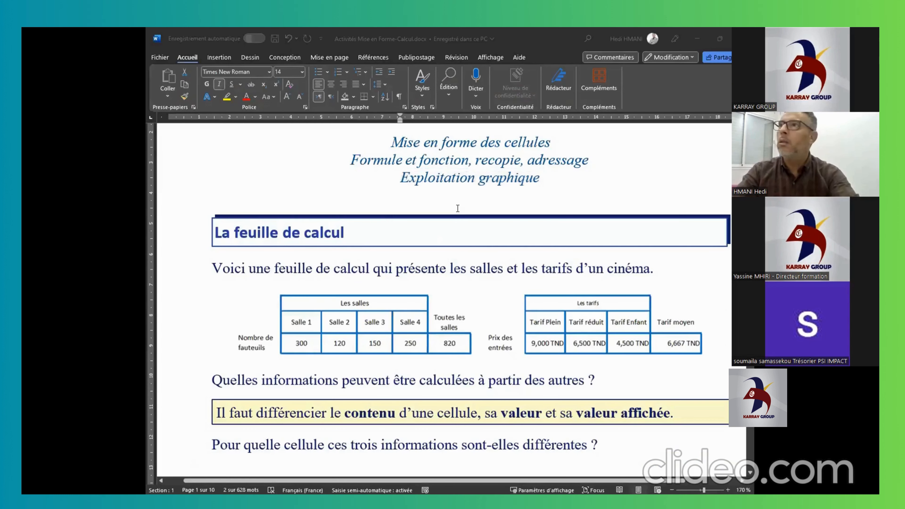
{"action": "key", "text": "alt+Tab"}
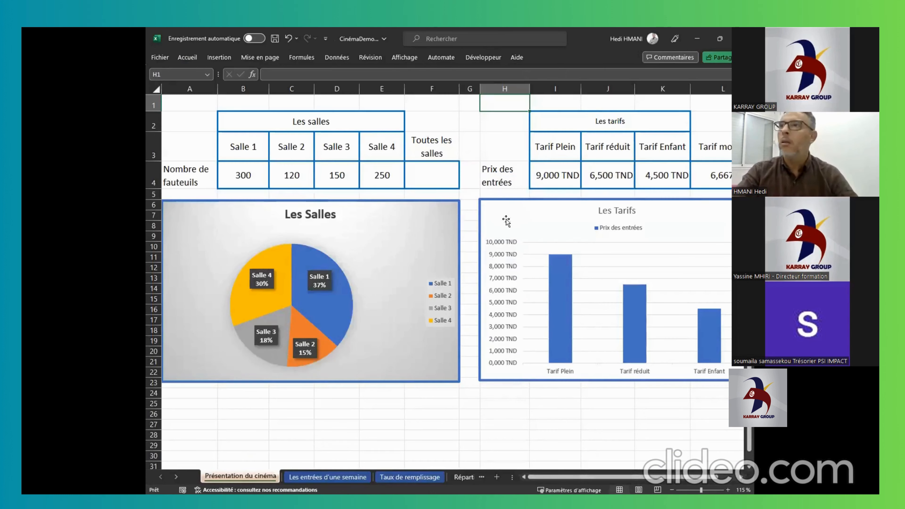
{"action": "left_click", "coordinate": [434, 180]}
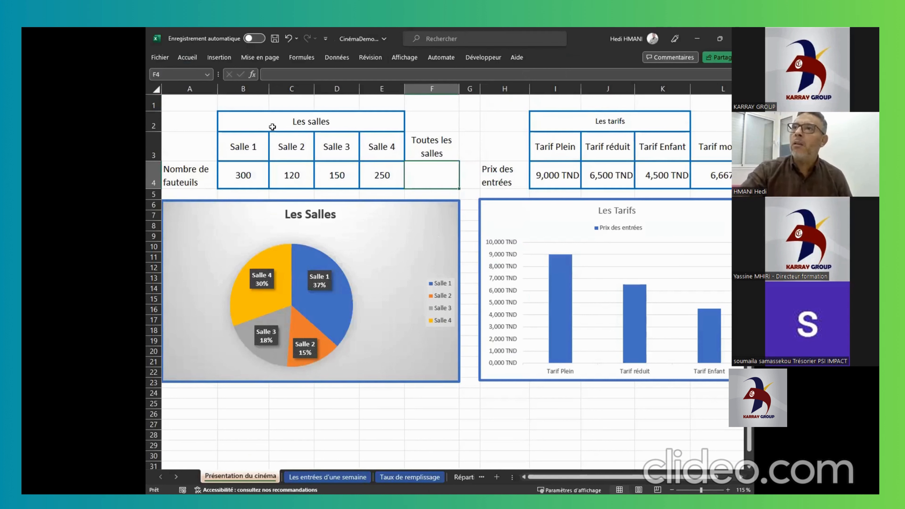
Inspect the "Les salles" and "Toutes les salles" headings, expand the command ribbon, and reselect cell F4
{"action": "left_click", "coordinate": [282, 125]}
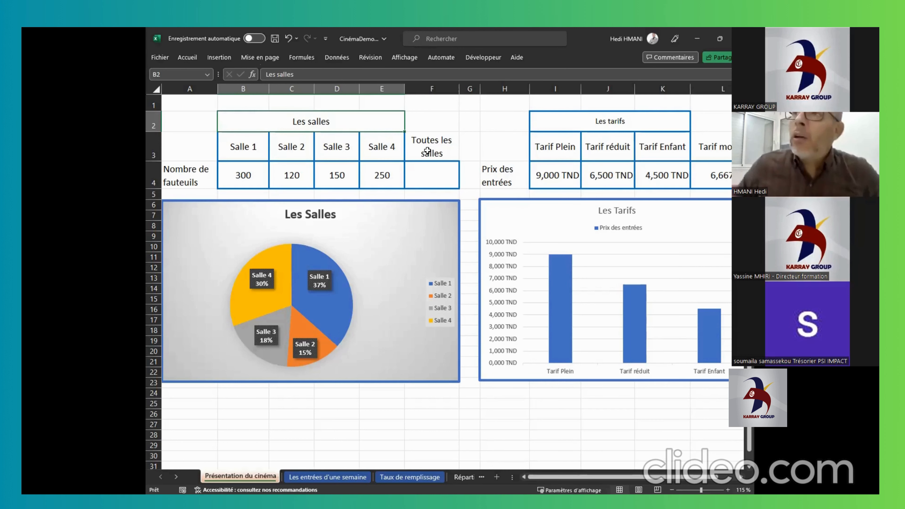
{"action": "left_click", "coordinate": [434, 146]}
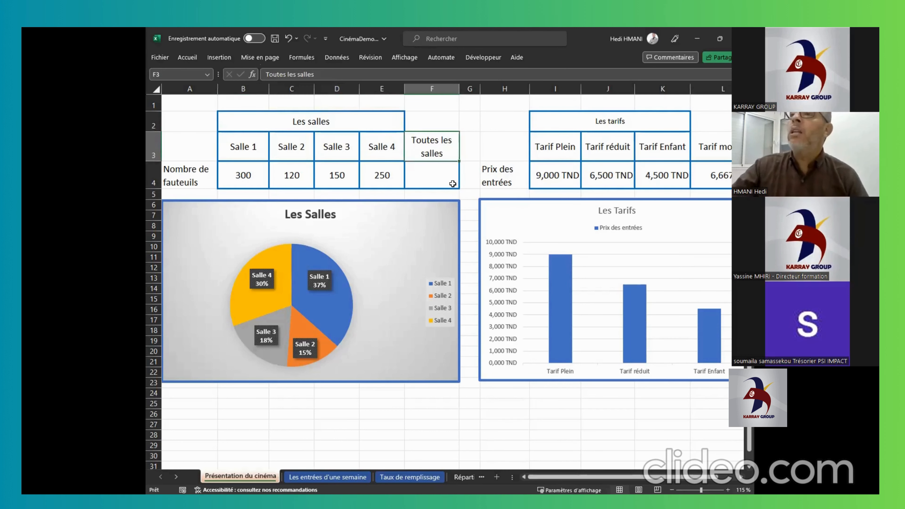
{"action": "left_click", "coordinate": [434, 177]}
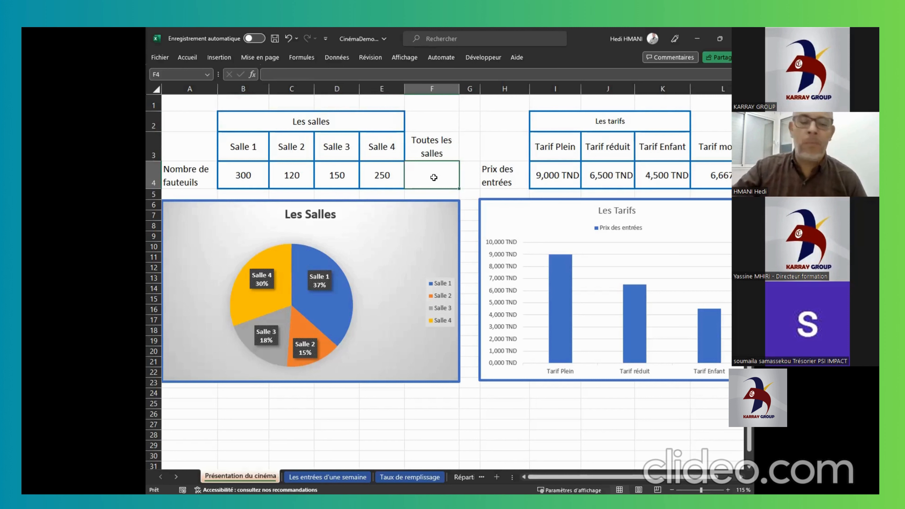
{"action": "key", "text": "ctrl+F1"}
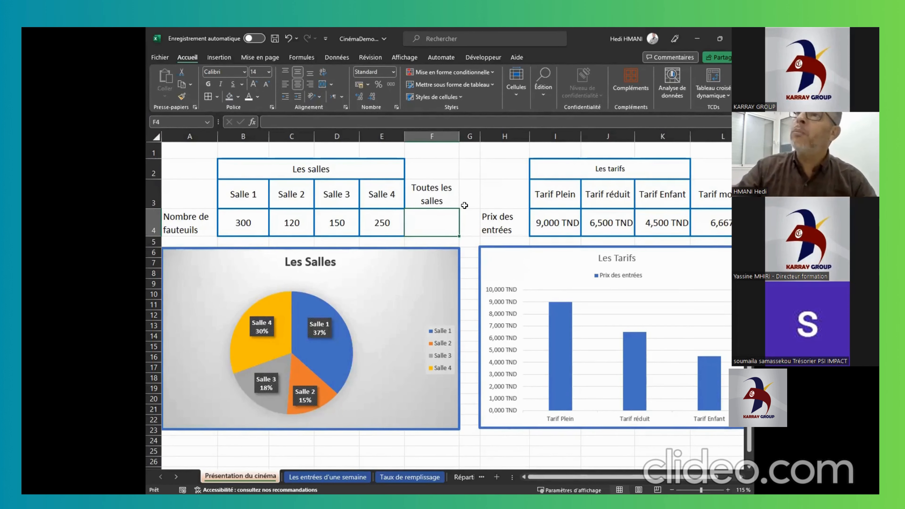
{"action": "left_click", "coordinate": [433, 185]}
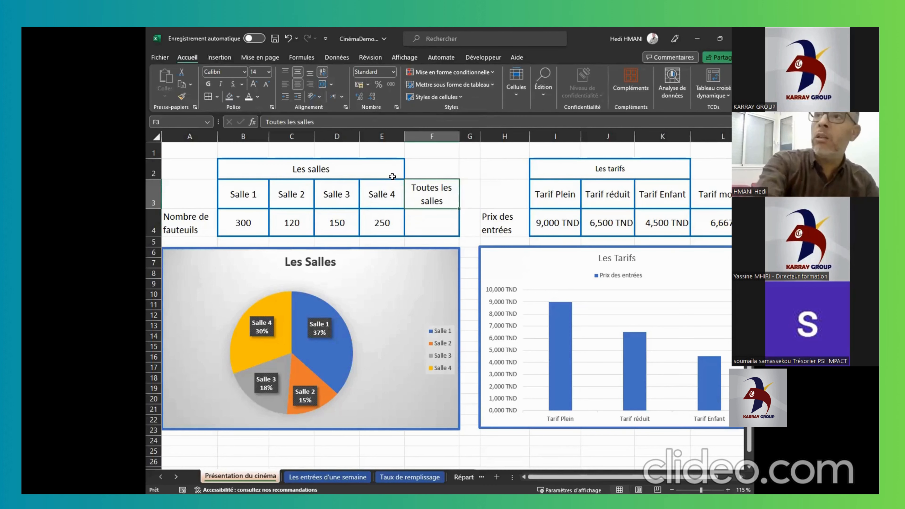
{"action": "key", "text": "ctrl+F1"}
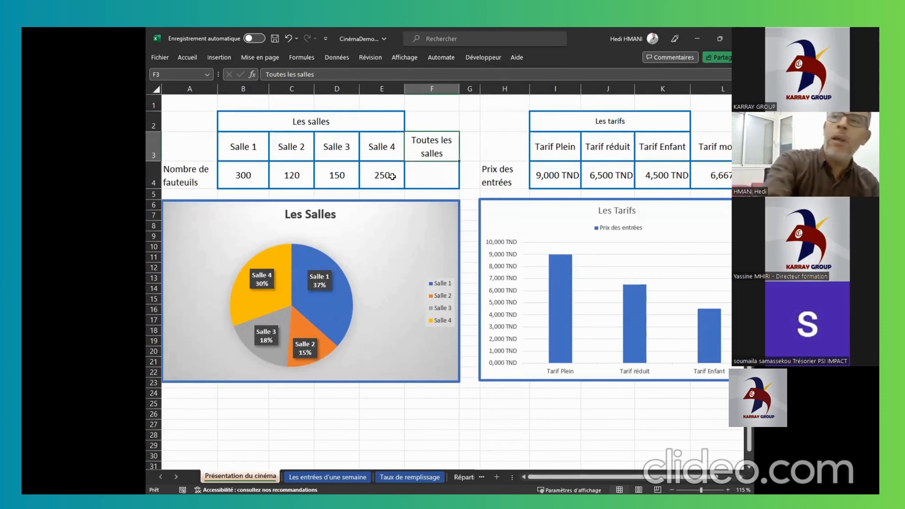
{"action": "key", "text": "ctrl+F1"}
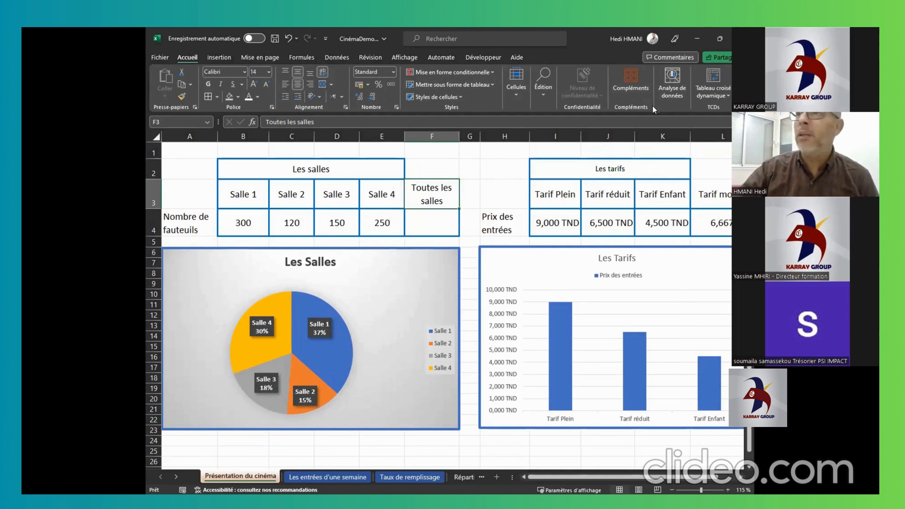
{"action": "left_click", "coordinate": [424, 218]}
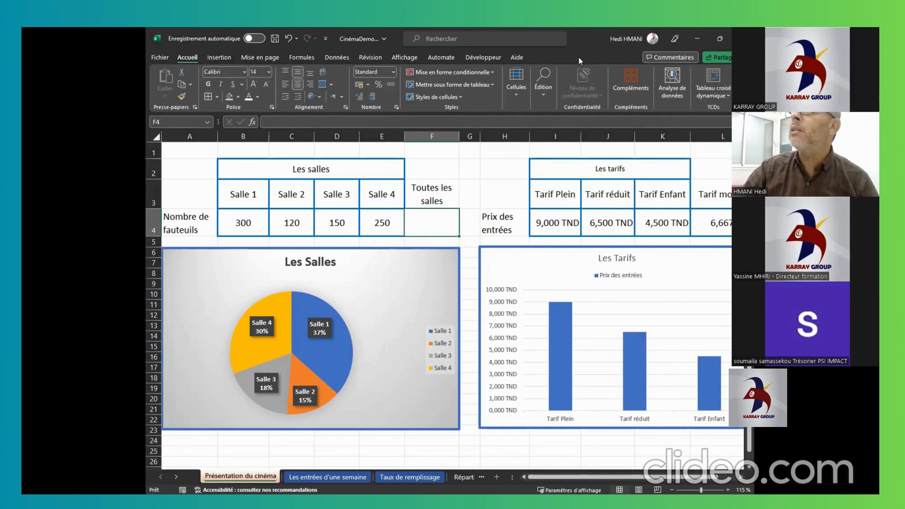
Restore the maximized workbook window to a smaller size, widen it and place it over the Word document
{"action": "double_click", "coordinate": [575, 62]}
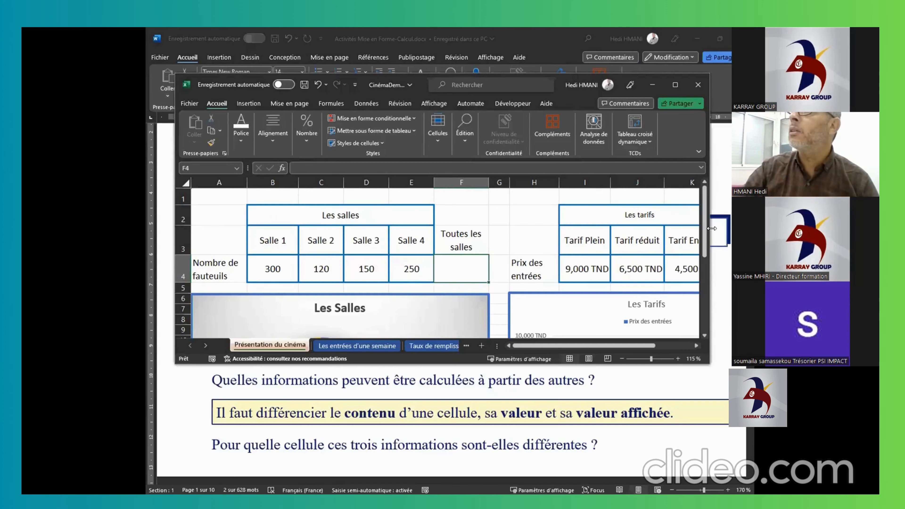
{"action": "left_click_drag", "start_coordinate": [712, 228], "coordinate": [752, 228]}
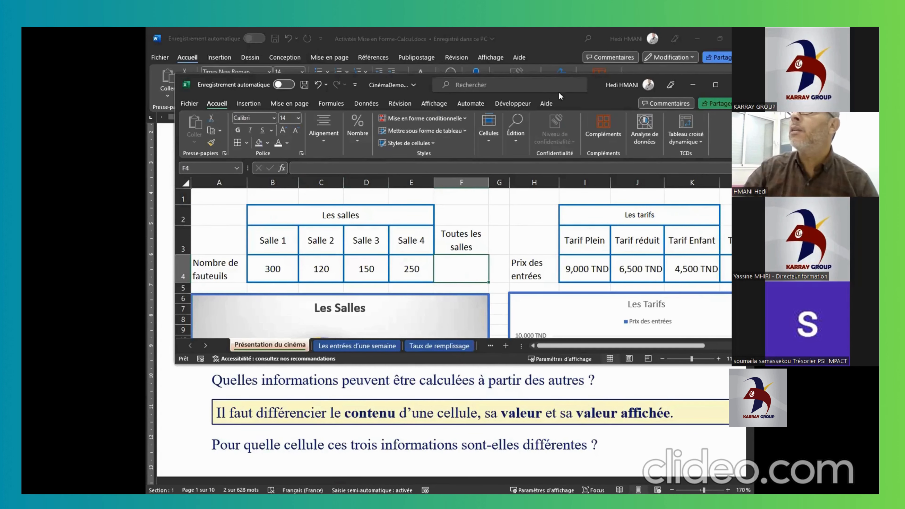
{"action": "left_click_drag", "start_coordinate": [591, 96], "coordinate": [506, 111]}
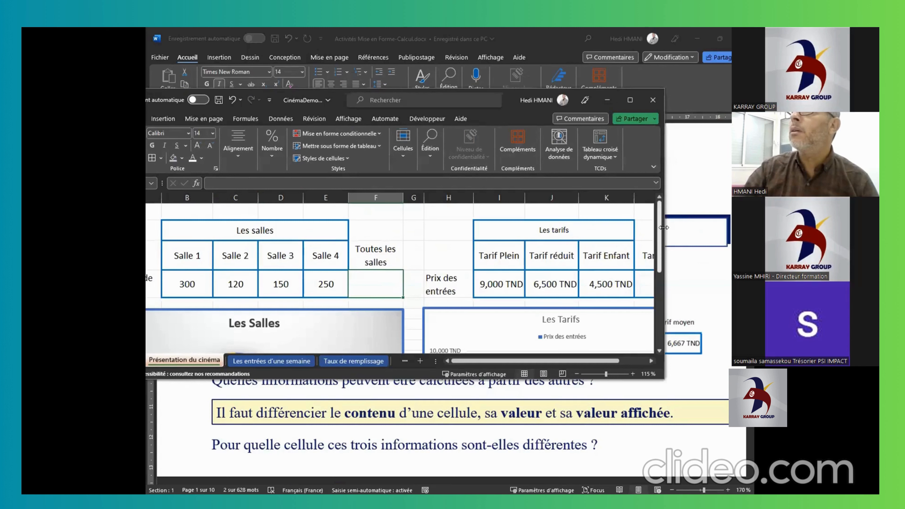
{"action": "left_click_drag", "start_coordinate": [664, 228], "coordinate": [753, 227]}
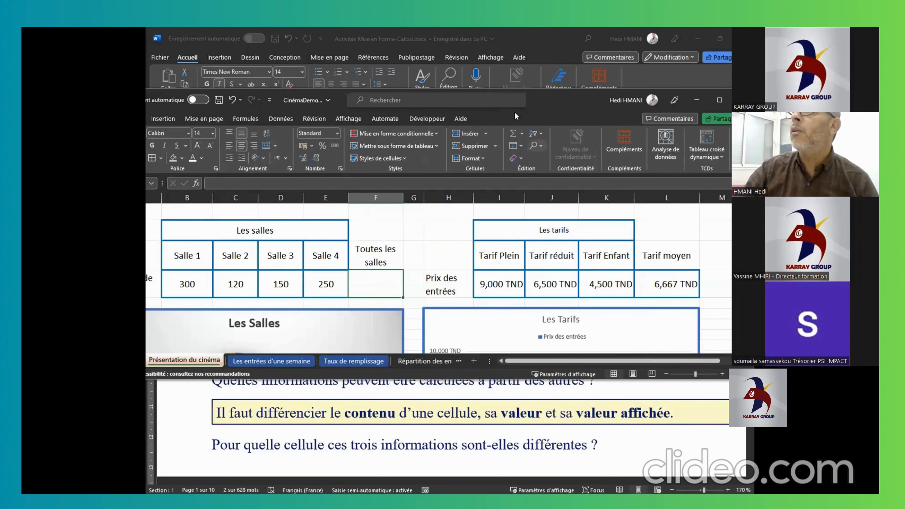
{"action": "left_click_drag", "start_coordinate": [617, 103], "coordinate": [706, 106]}
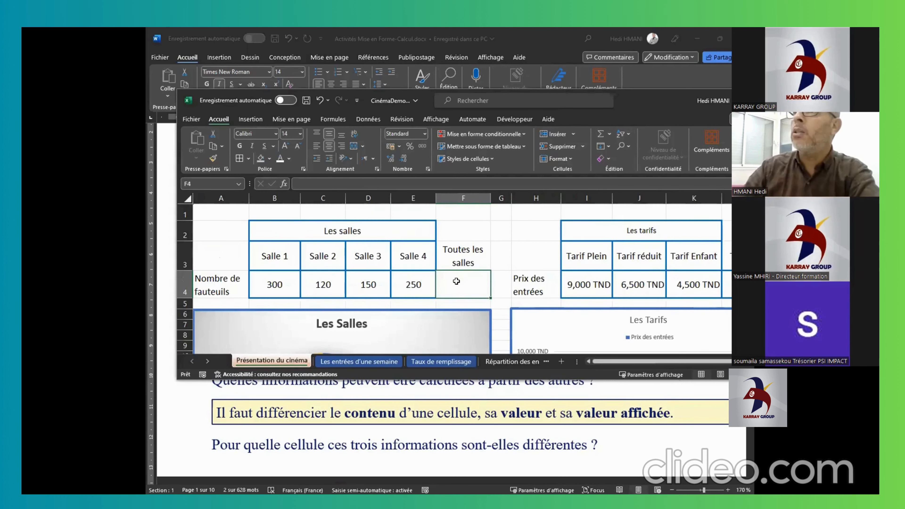
Total the seat counts of the four rooms in cell F4 with the SOMME function over B4:E4
{"action": "left_click", "coordinate": [601, 134]}
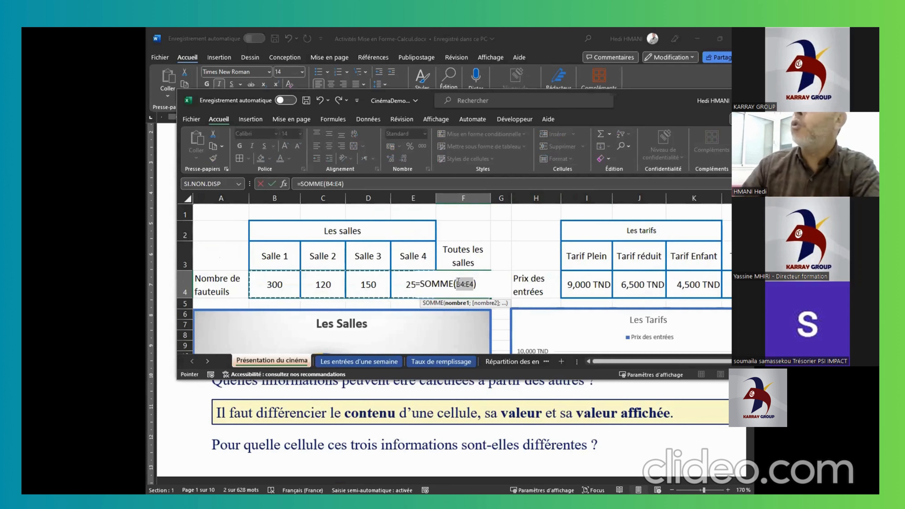
{"action": "left_click_drag", "start_coordinate": [572, 284], "coordinate": [625, 274]}
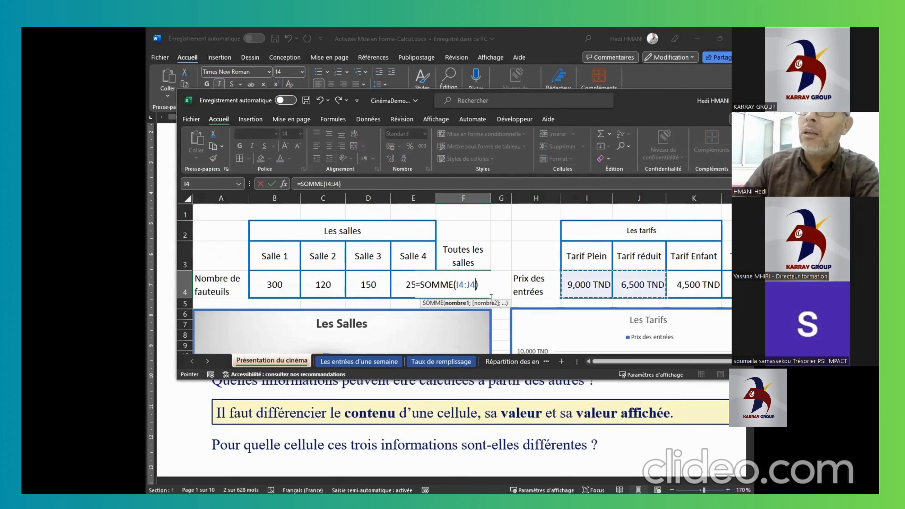
{"action": "left_click_drag", "start_coordinate": [278, 283], "coordinate": [409, 280]}
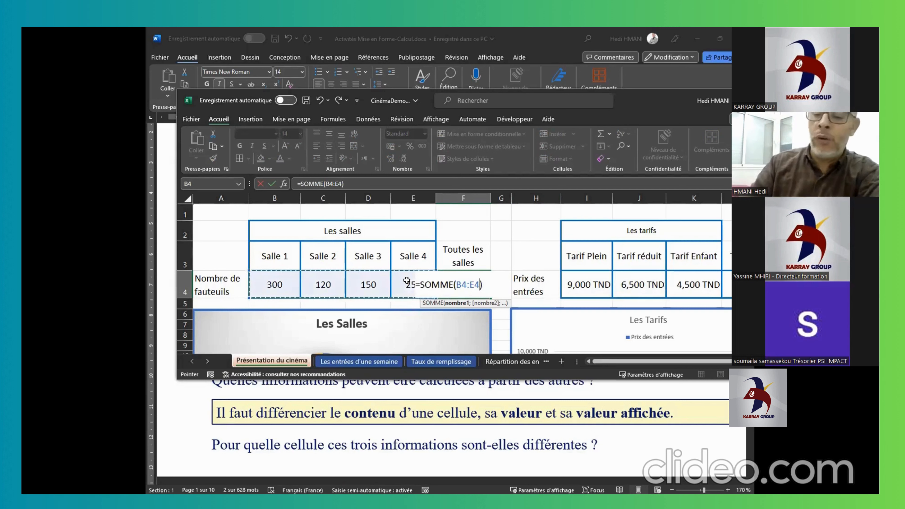
{"action": "key", "text": "Return"}
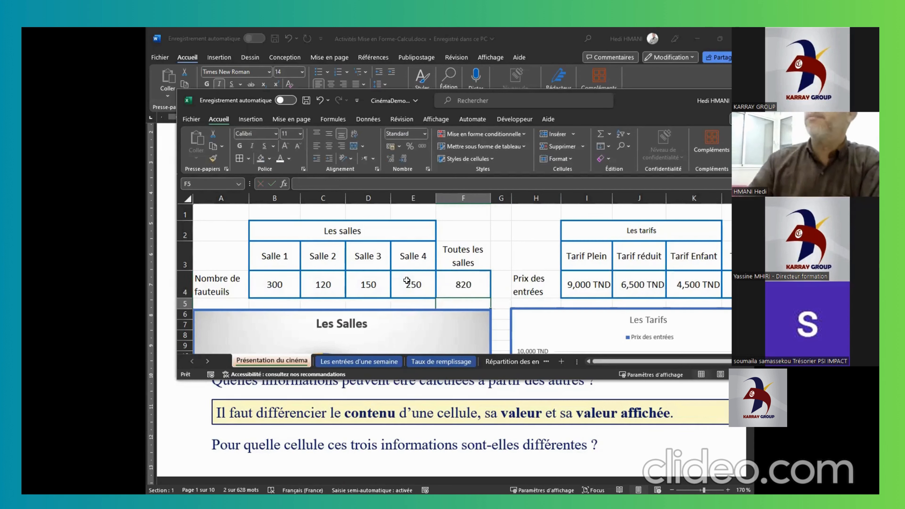
Select the merged "Les salles" heading in cell B2
{"action": "left_click", "coordinate": [504, 306]}
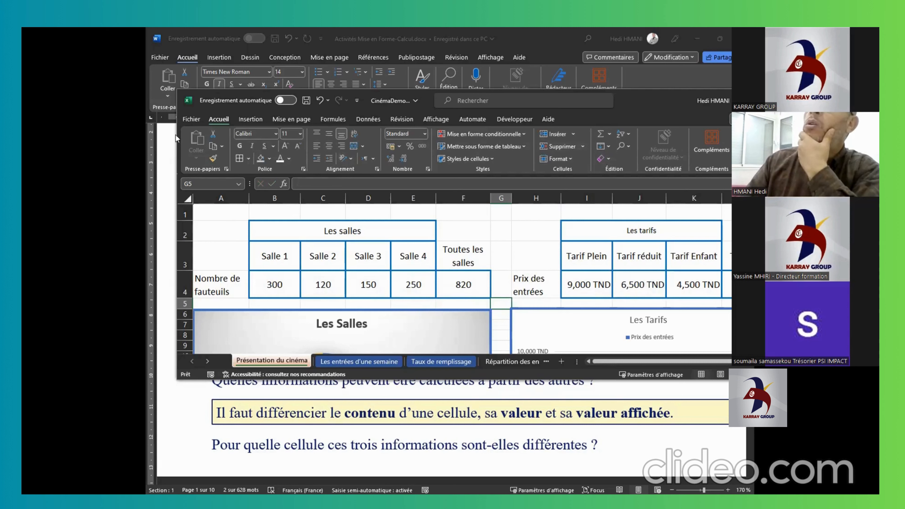
{"action": "left_click", "coordinate": [325, 236]}
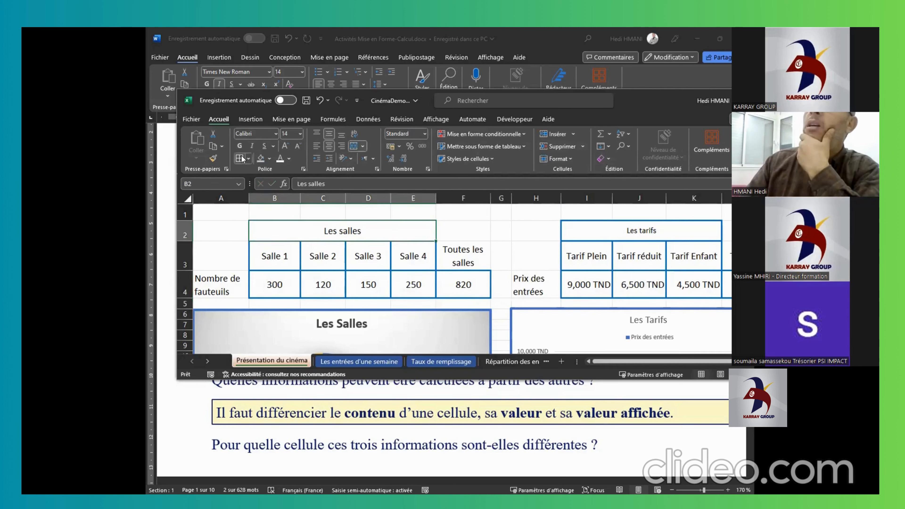
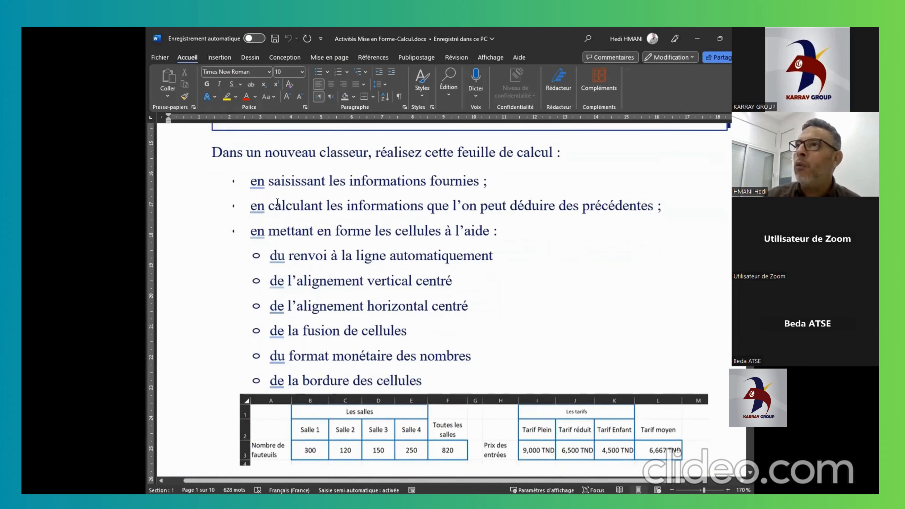
Review the formatting instructions and the example cinema sheet in the Word exercise document
{"action": "double_click", "coordinate": [258, 206]}
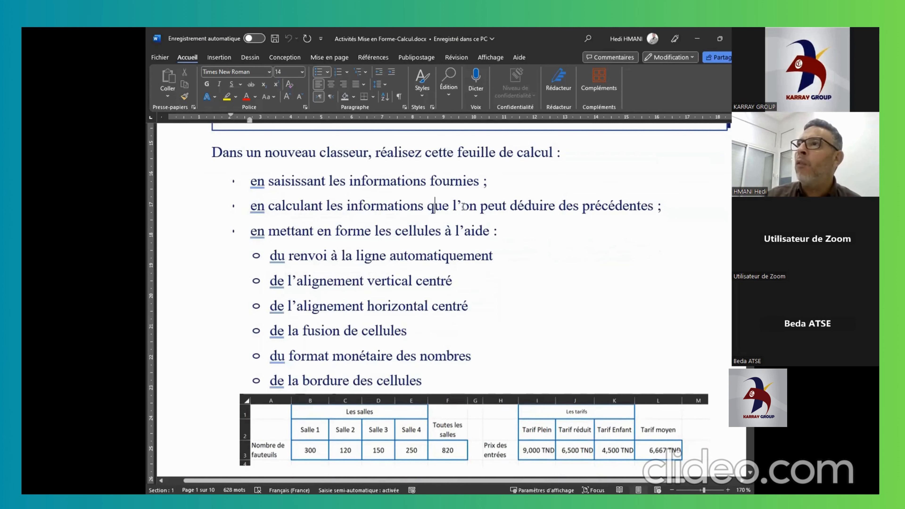
{"action": "scroll", "coordinate": [624, 210], "scroll_direction": "up", "scroll_amount": 6}
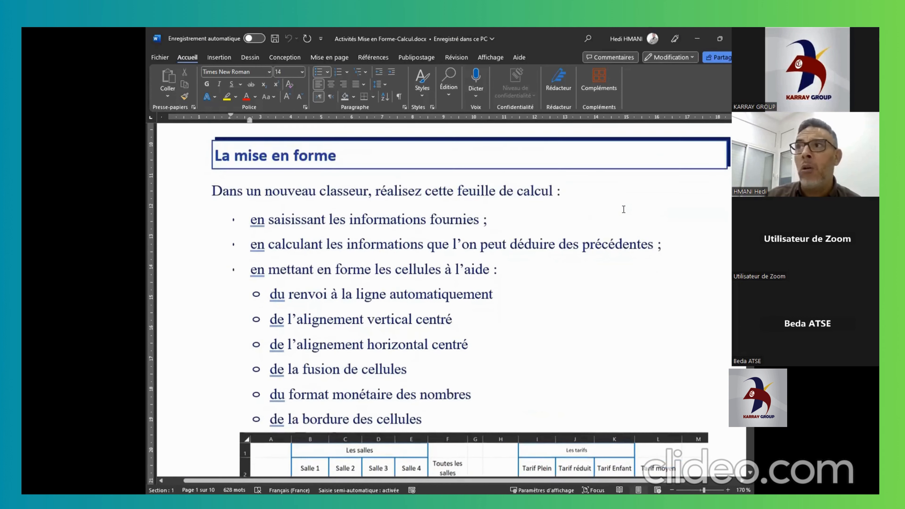
{"action": "scroll", "coordinate": [624, 210], "scroll_direction": "up", "scroll_amount": 4}
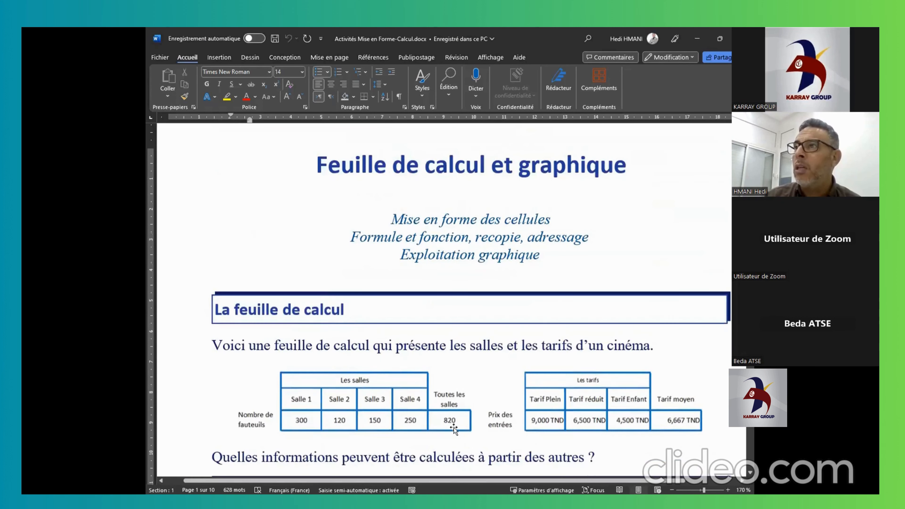
{"action": "scroll", "coordinate": [280, 295], "scroll_direction": "down", "scroll_amount": 9}
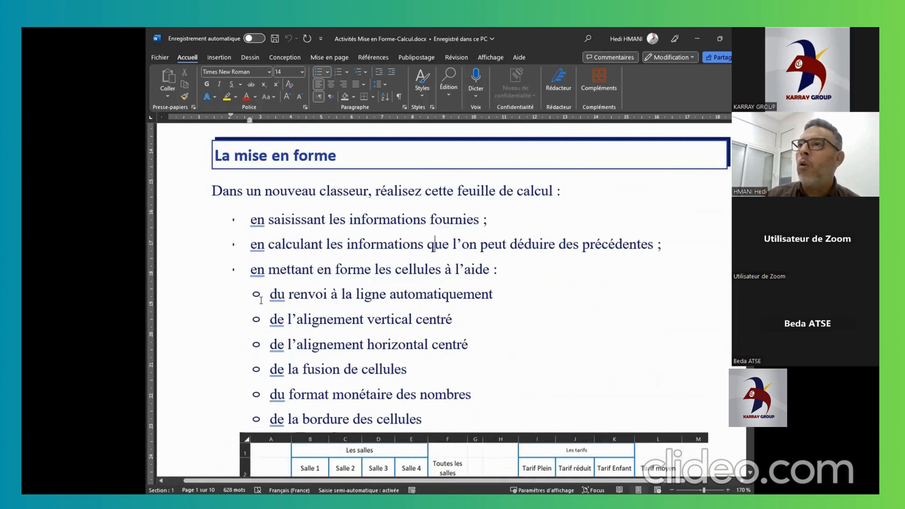
Switch to the cinema workbook and examine the "Nombre de fauteuils", "Toutes les salles" and "Tarif moyen" labels in the tables
{"action": "key", "text": "alt+Tab"}
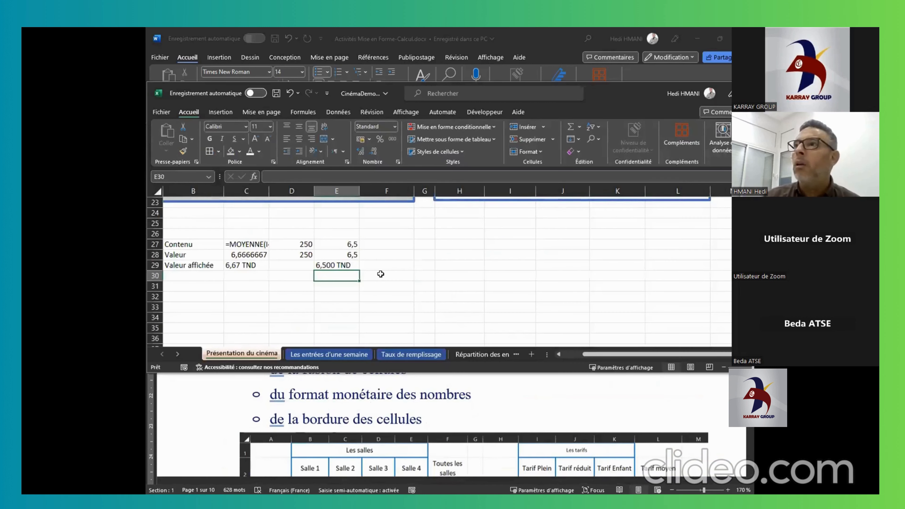
{"action": "scroll", "coordinate": [379, 273], "scroll_direction": "up", "scroll_amount": 10}
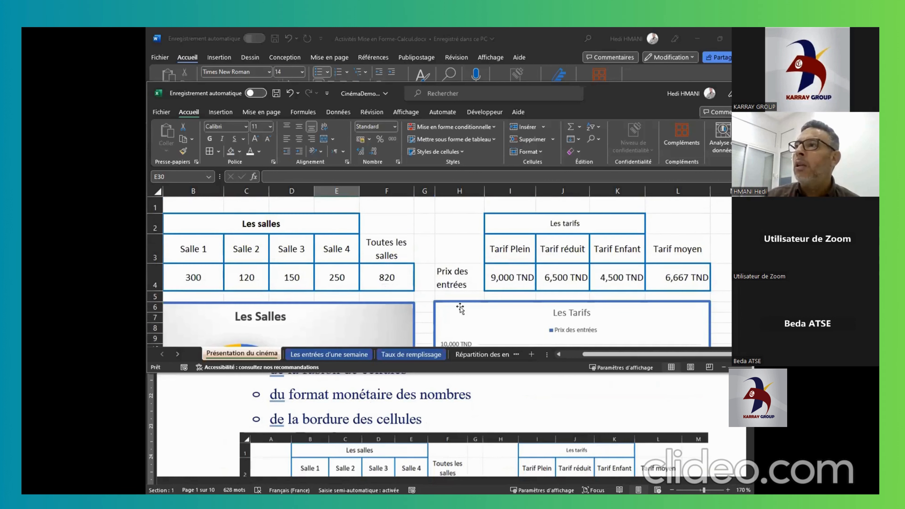
{"action": "left_click_drag", "start_coordinate": [584, 354], "coordinate": [519, 356]}
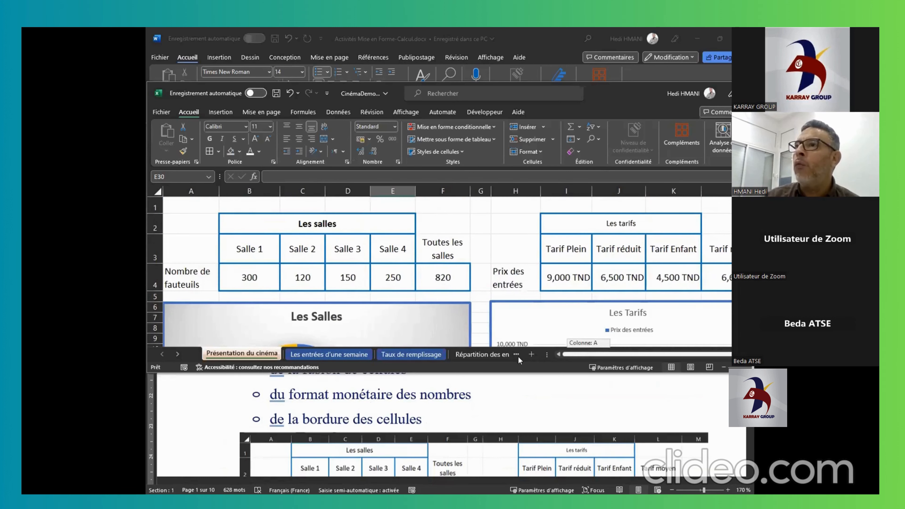
{"action": "left_click", "coordinate": [192, 280]}
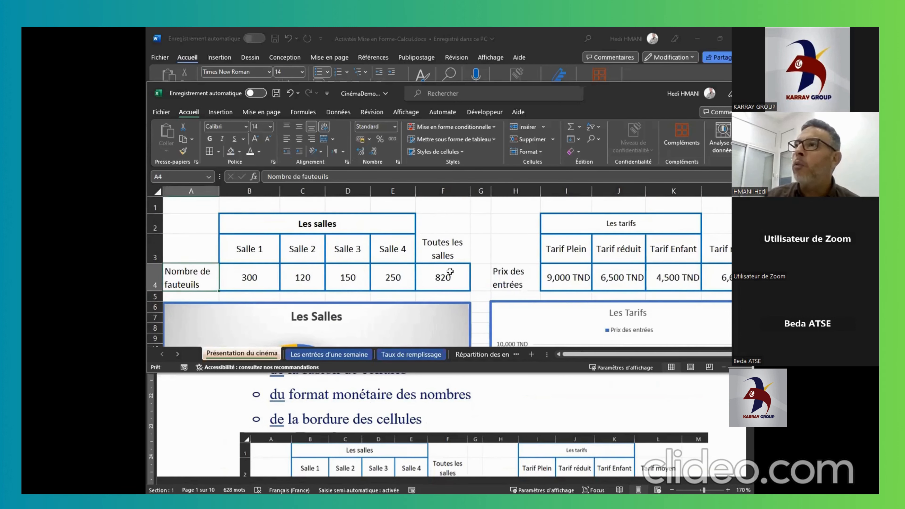
{"action": "left_click", "coordinate": [442, 251]}
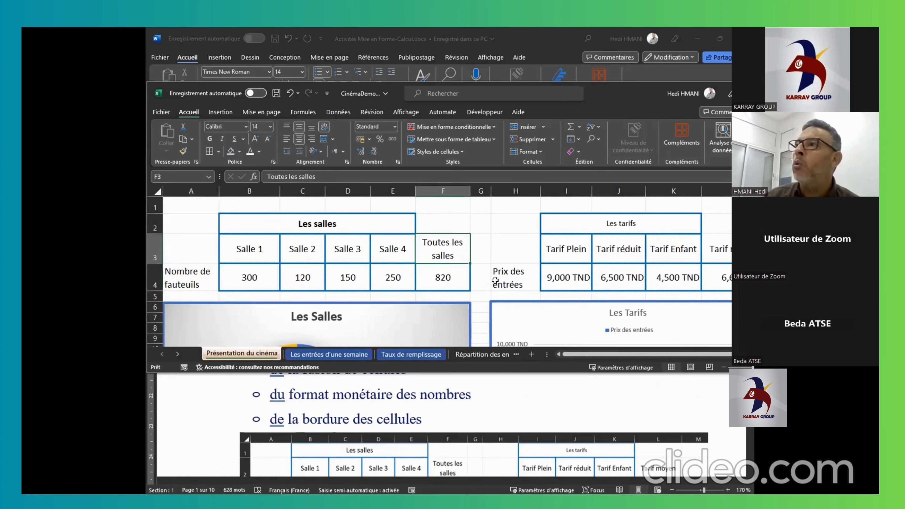
{"action": "left_click", "coordinate": [716, 250]}
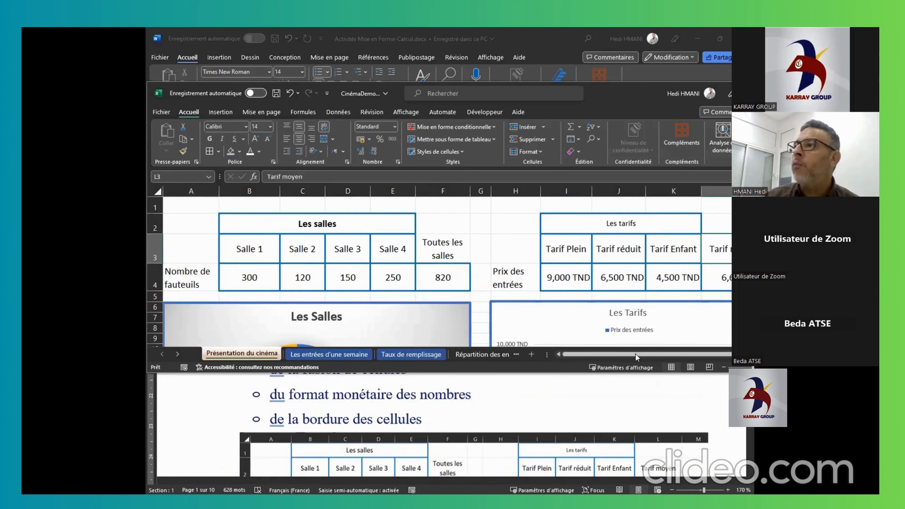
Narrow column L so that the "Tarif moyen" label wraps onto two lines
{"action": "left_click_drag", "start_coordinate": [636, 354], "coordinate": [656, 351]}
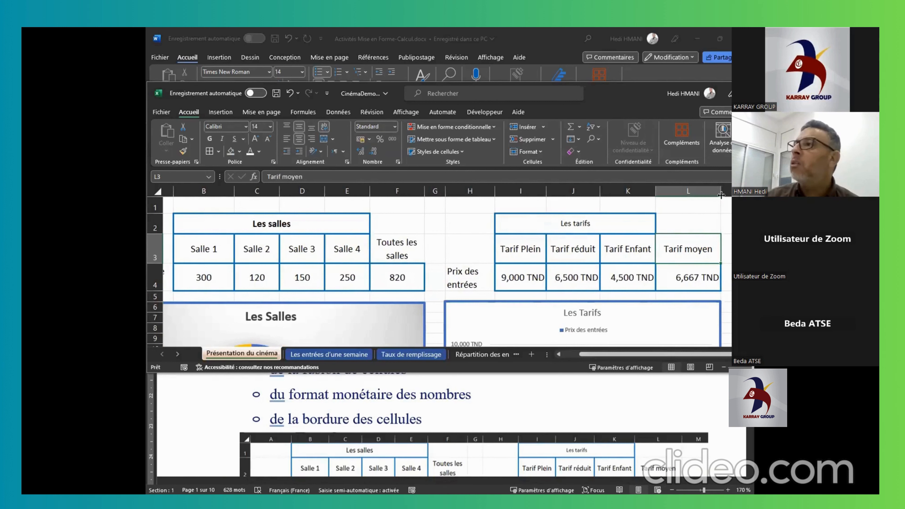
{"action": "mouse_move", "coordinate": [721, 195]}
{"action": "left_mouse_down"}
{"action": "mouse_move", "coordinate": [698, 195]}
{"action": "mouse_move", "coordinate": [705, 191]}
{"action": "left_mouse_up"}
{"action": "scroll", "coordinate": [606, 319], "scroll_direction": "down", "scroll_amount": 1}
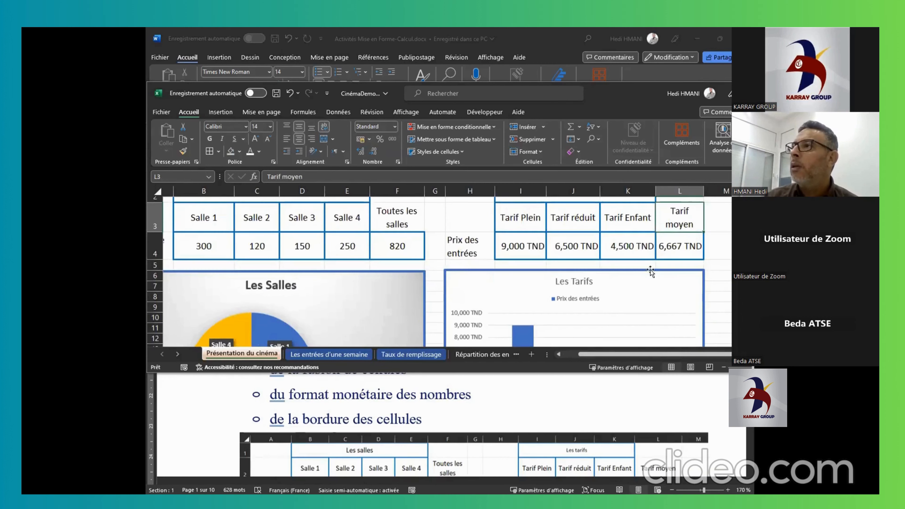
Examine the "Les Salles" and "Les Tarifs" charts, compare the tables with the "Gestion du Cinéma" exercise slide, and exit the slide show
{"action": "scroll", "coordinate": [654, 307], "scroll_direction": "down", "scroll_amount": 1}
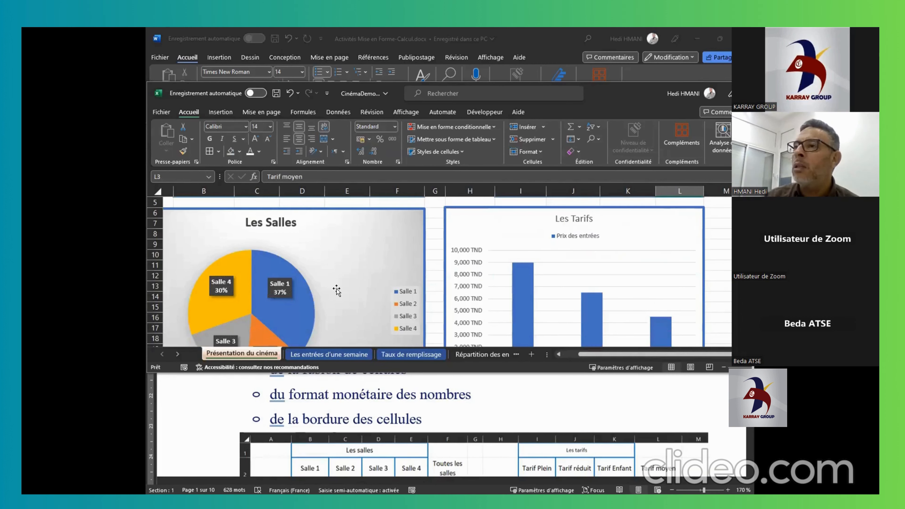
{"action": "scroll", "coordinate": [425, 425], "scroll_direction": "down", "scroll_amount": 2}
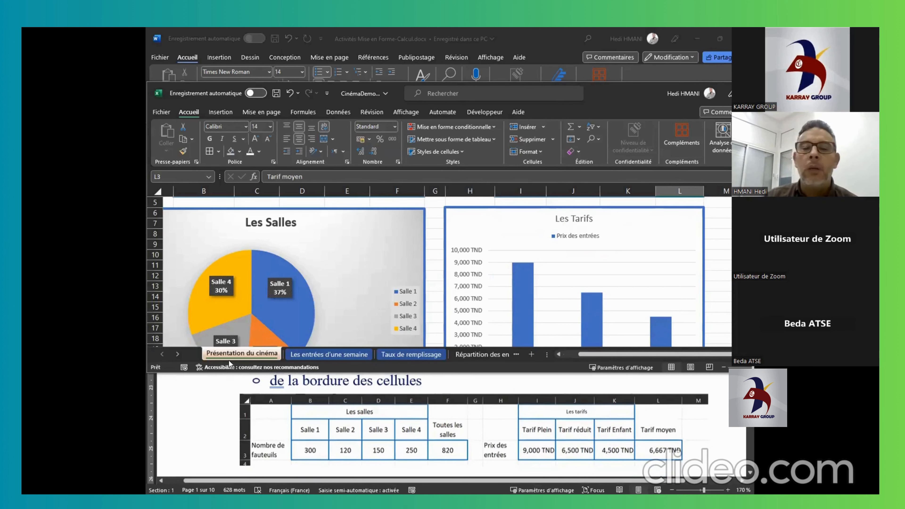
{"action": "left_click", "coordinate": [184, 413]}
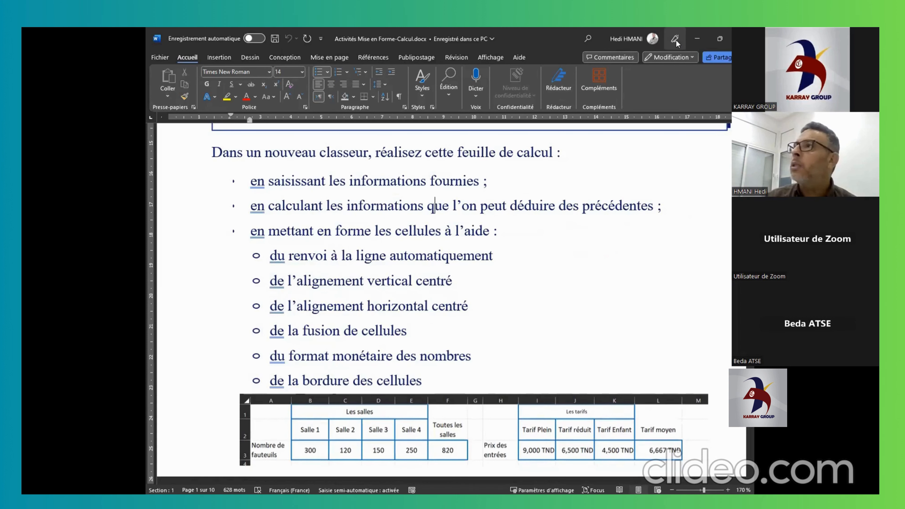
{"action": "left_click", "coordinate": [697, 38]}
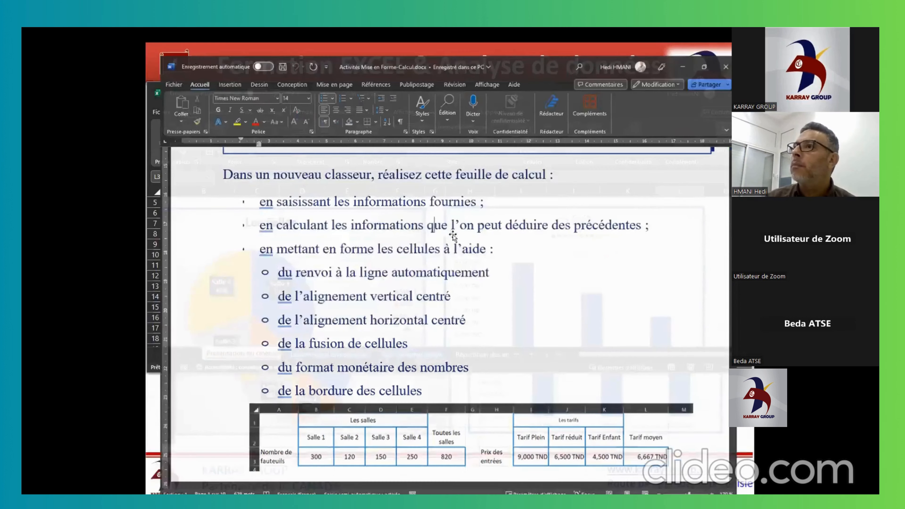
{"action": "scroll", "coordinate": [367, 256], "scroll_direction": "up", "scroll_amount": 5}
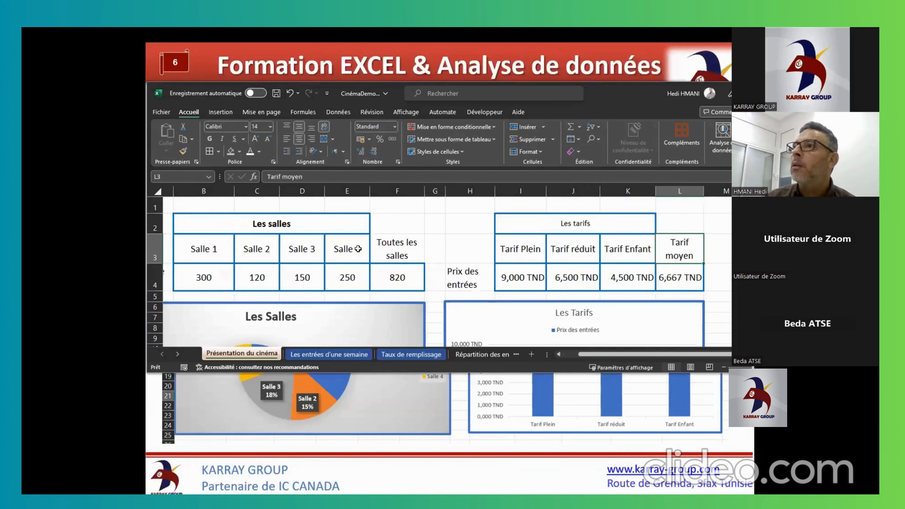
{"action": "left_click", "coordinate": [338, 247]}
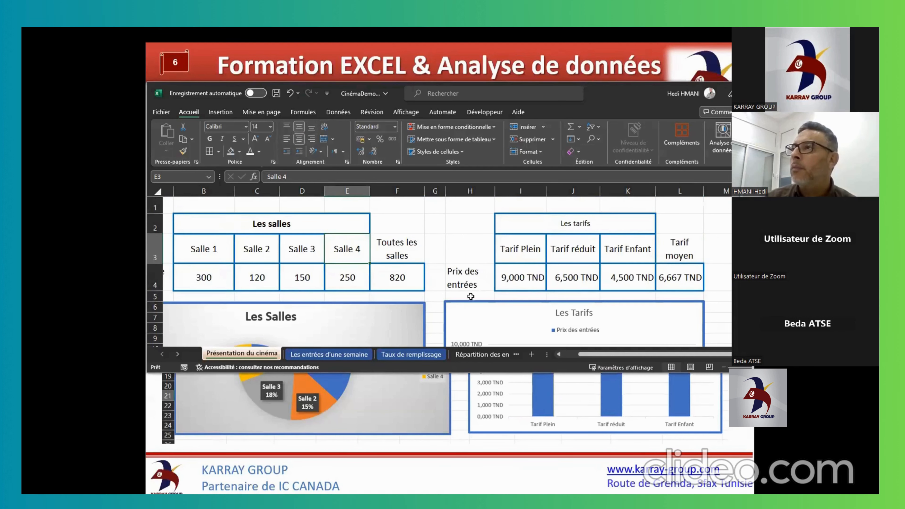
{"action": "left_click", "coordinate": [454, 438]}
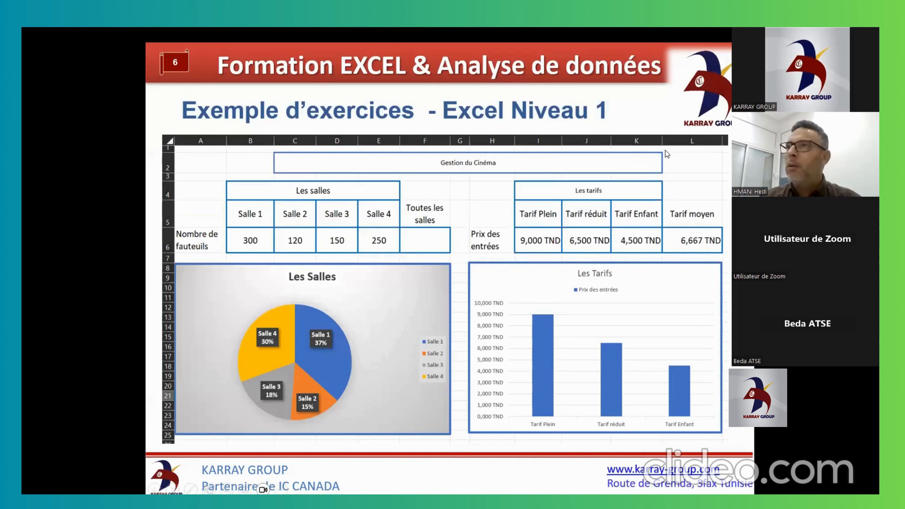
{"action": "key", "text": "Escape"}
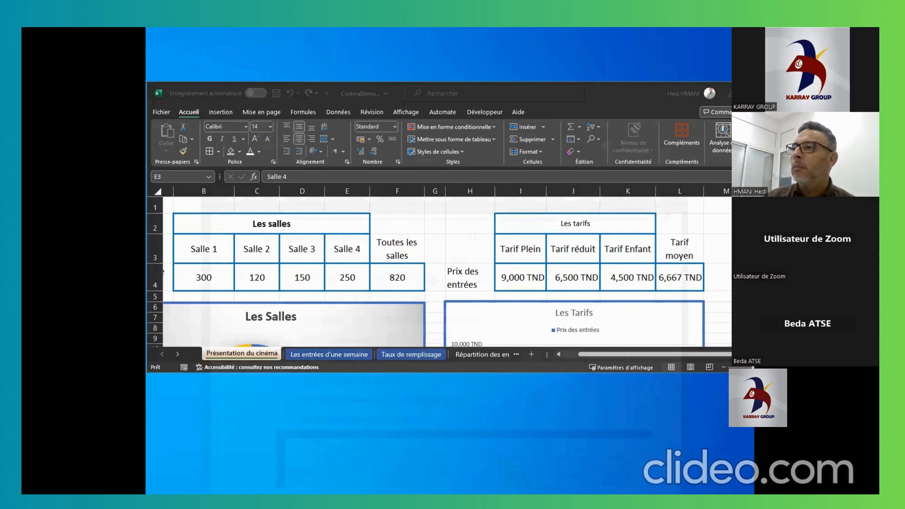
Check the cell-merging instruction in the Word document, and select the merged "Les salles" heading in the cinema workbook
{"action": "left_click", "coordinate": [447, 418]}
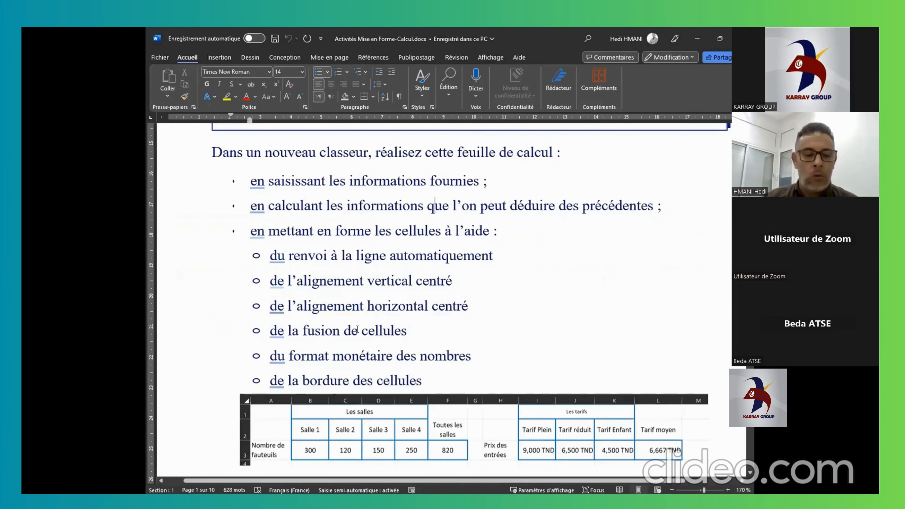
{"action": "key", "text": "alt+Tab"}
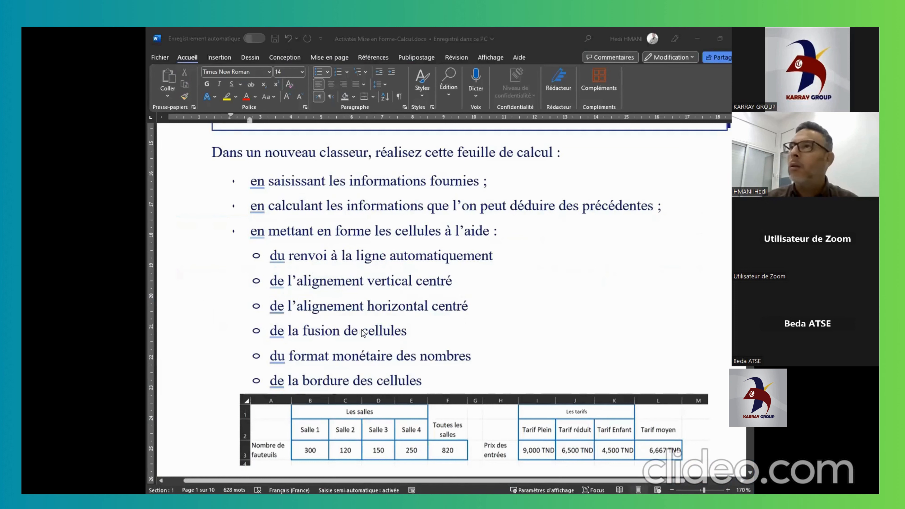
{"action": "key", "text": "alt+Tab"}
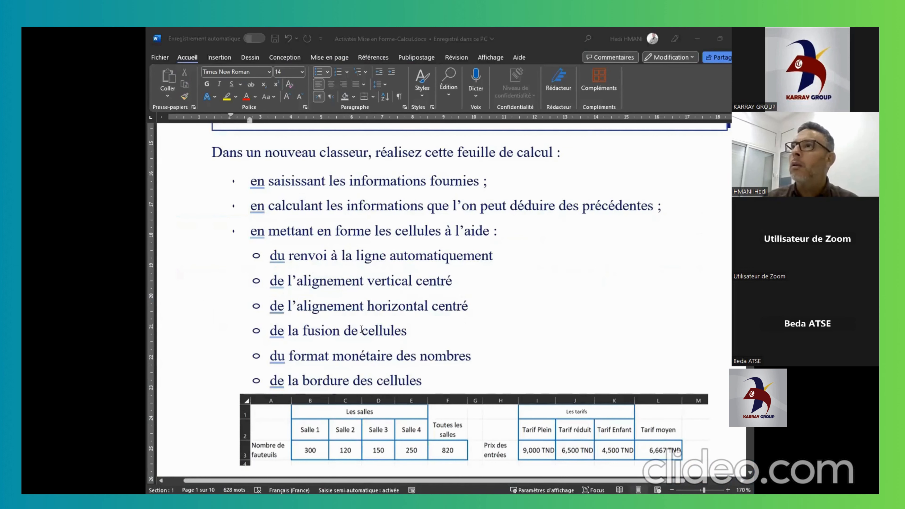
{"action": "left_click", "coordinate": [269, 225]}
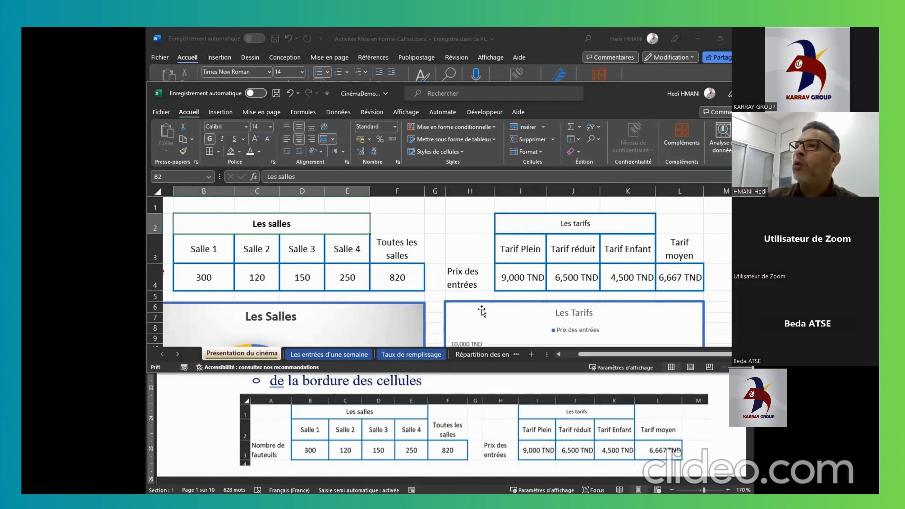
Inspect the Monétaire format and currency symbol choices for the ticket prices in I4:L4, and cancel the cell format settings
{"action": "key", "text": "alt+Tab"}
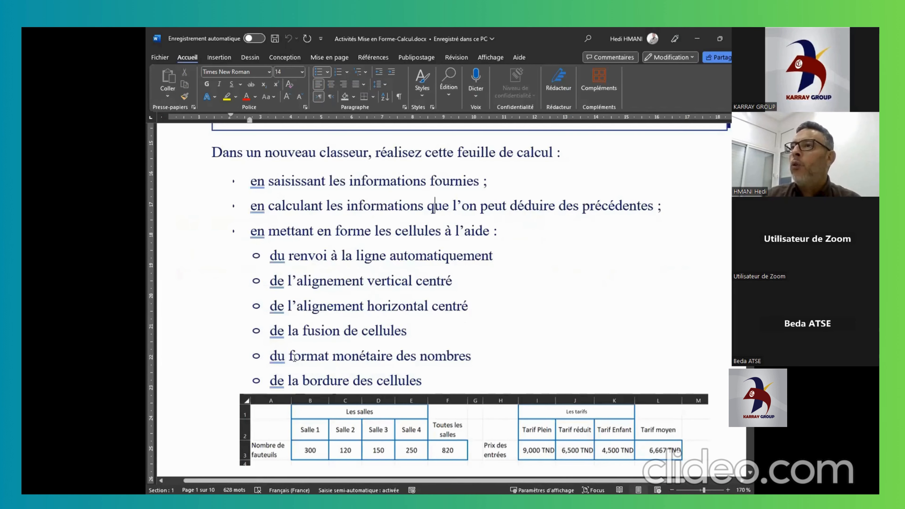
{"action": "key", "text": "alt+Tab"}
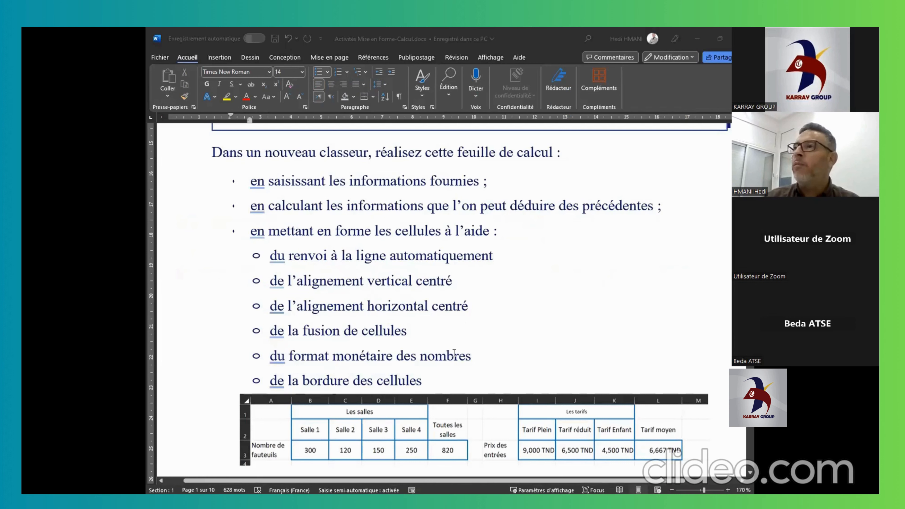
{"action": "left_click", "coordinate": [525, 276]}
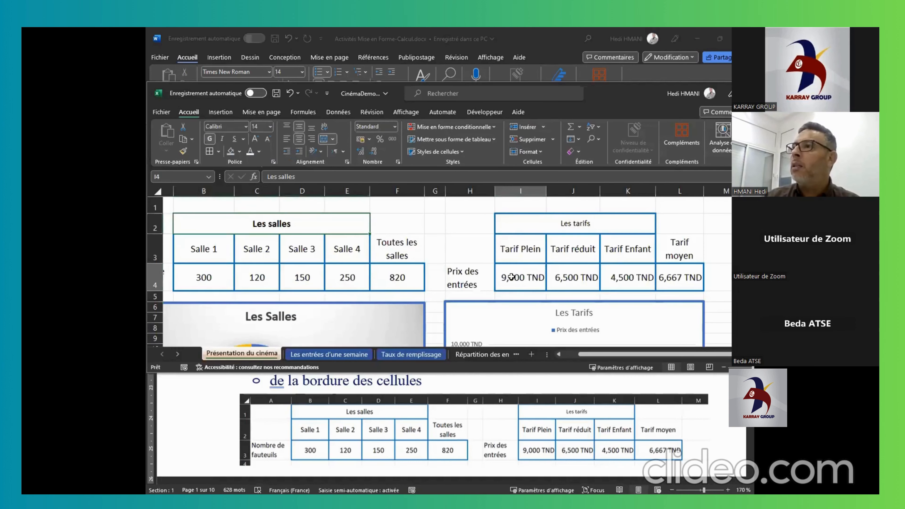
{"action": "left_click", "coordinate": [663, 276], "text": "shift"}
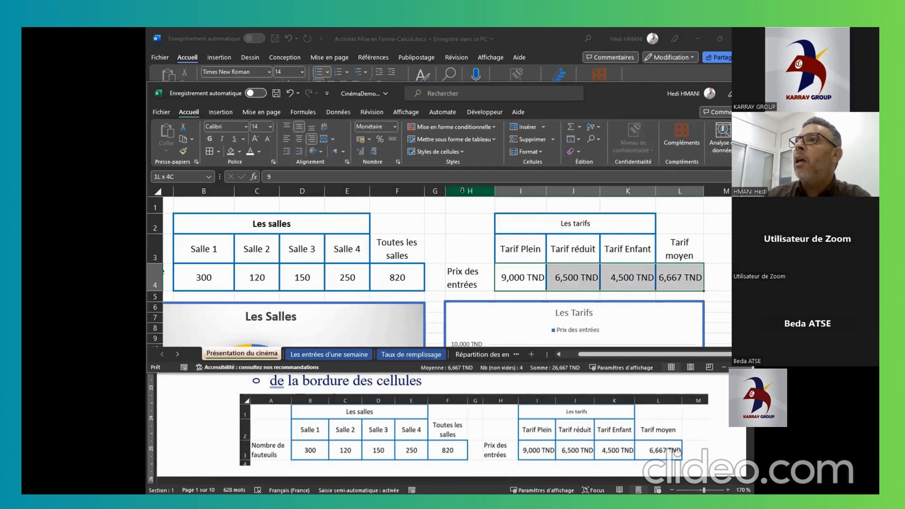
{"action": "left_click", "coordinate": [398, 162]}
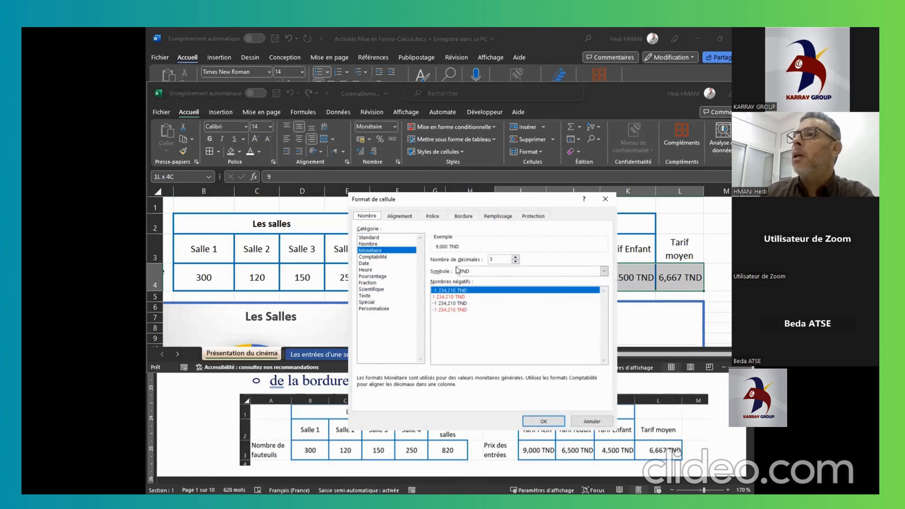
{"action": "left_click", "coordinate": [556, 272]}
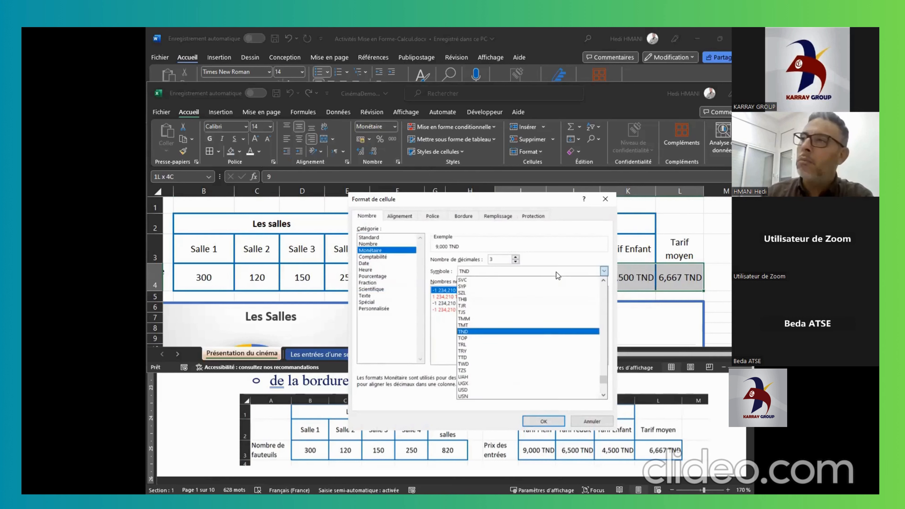
{"action": "left_click", "coordinate": [499, 327]}
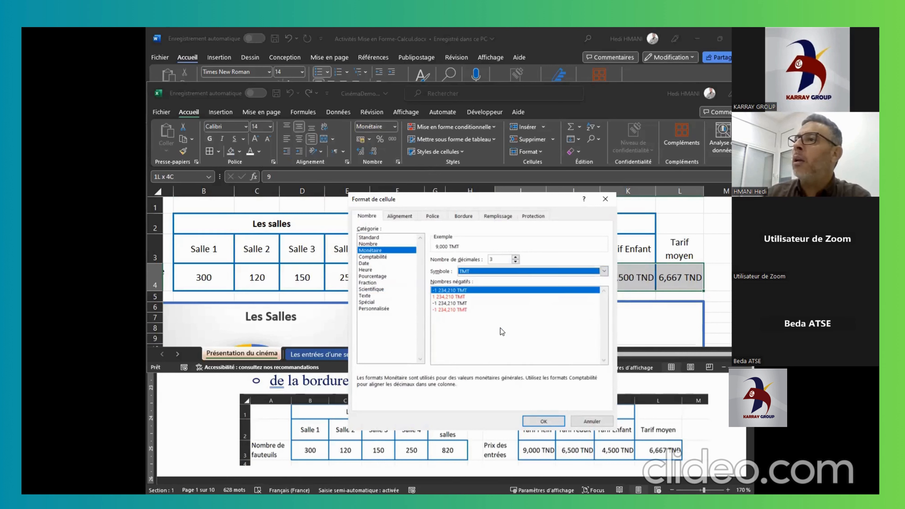
{"action": "left_click", "coordinate": [498, 272]}
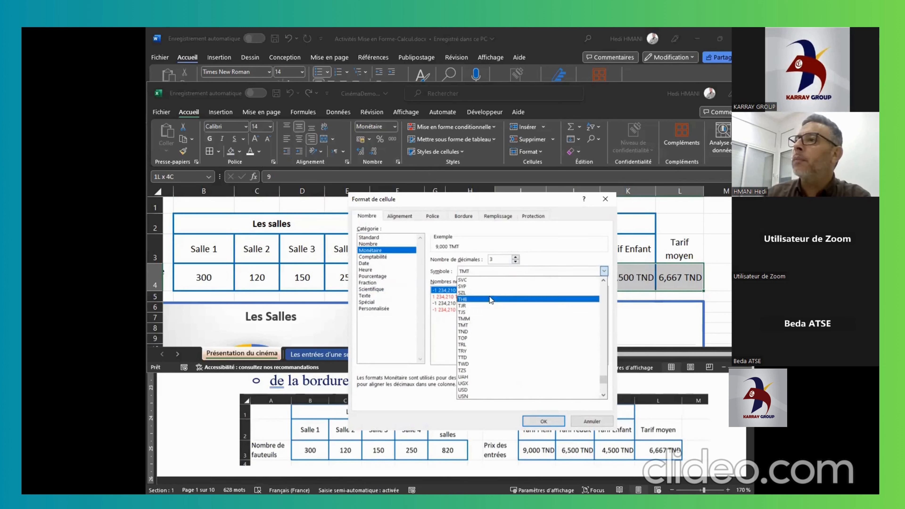
{"action": "left_click", "coordinate": [587, 423]}
Check the border instruction in Word, and open the detailed border settings for the merged "Les salles" heading in the workbook
{"action": "left_click", "coordinate": [581, 407]}
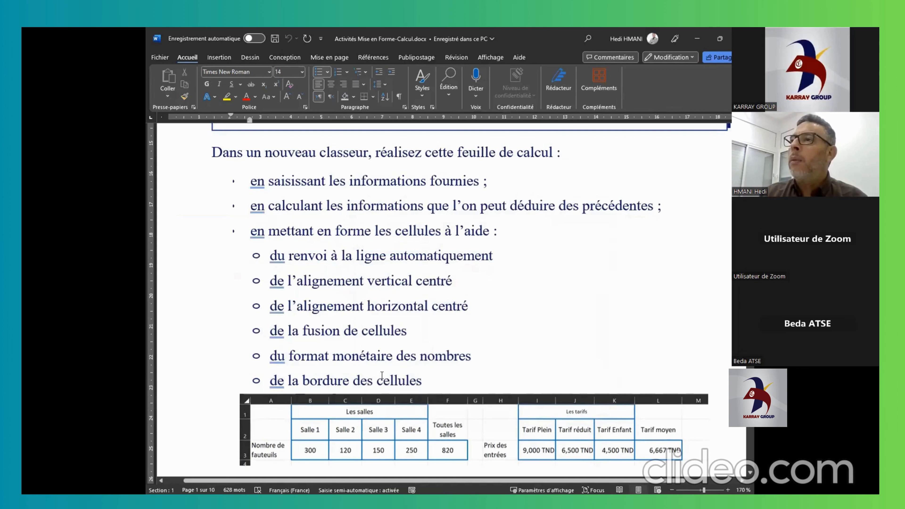
{"action": "key", "text": "alt+Tab"}
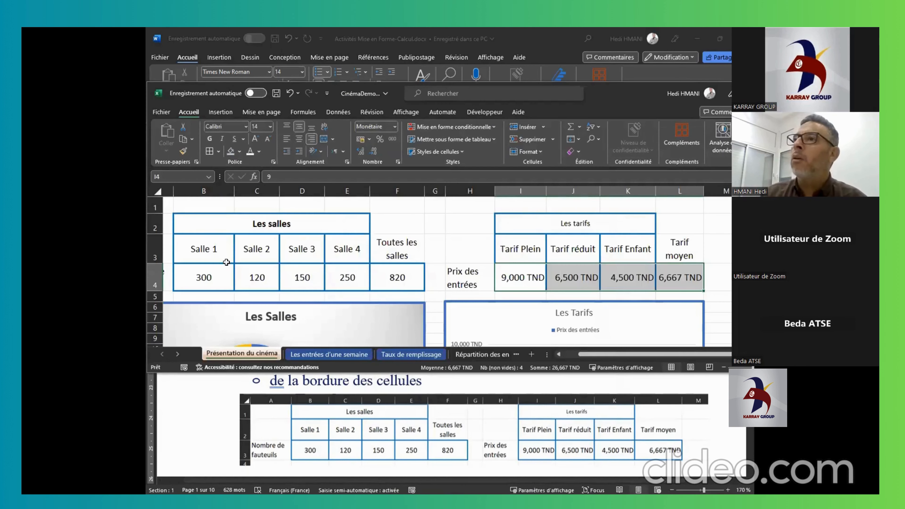
{"action": "left_click", "coordinate": [192, 228]}
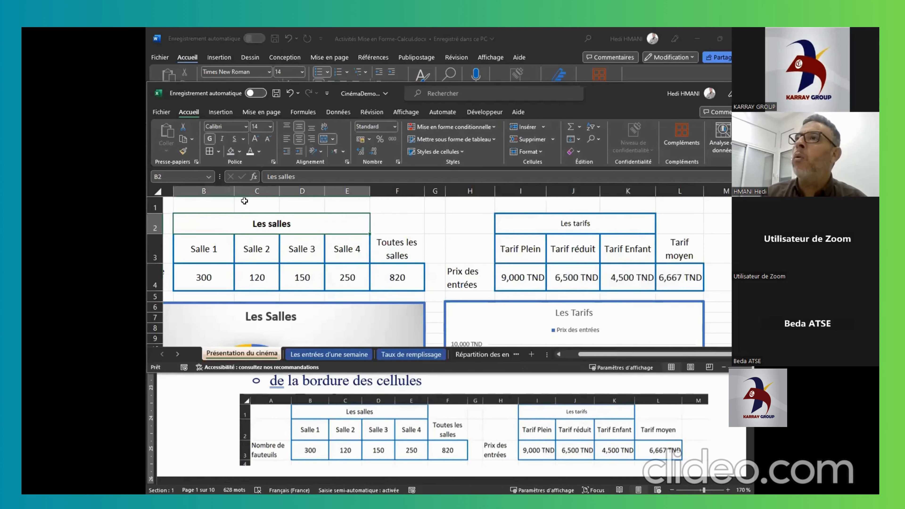
{"action": "left_click", "coordinate": [219, 153]}
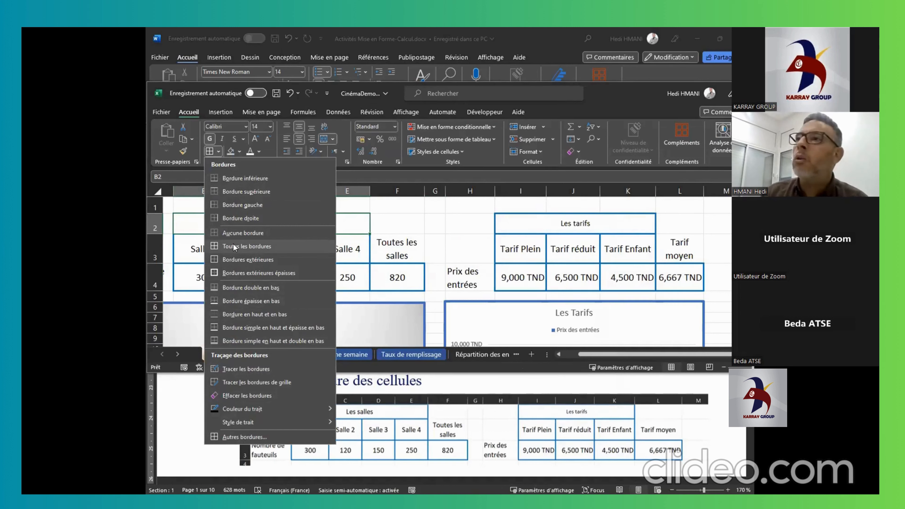
{"action": "left_click", "coordinate": [246, 435]}
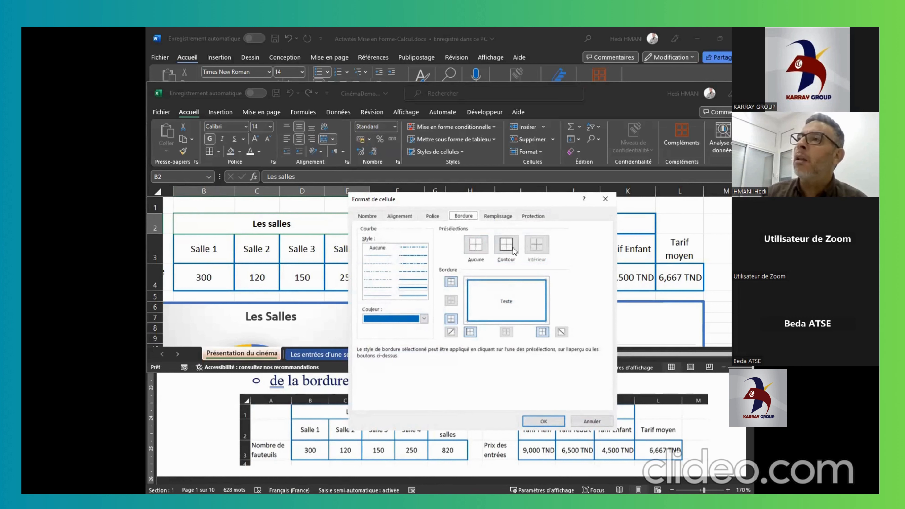
{"action": "left_click_drag", "start_coordinate": [518, 174], "coordinate": [508, 152]}
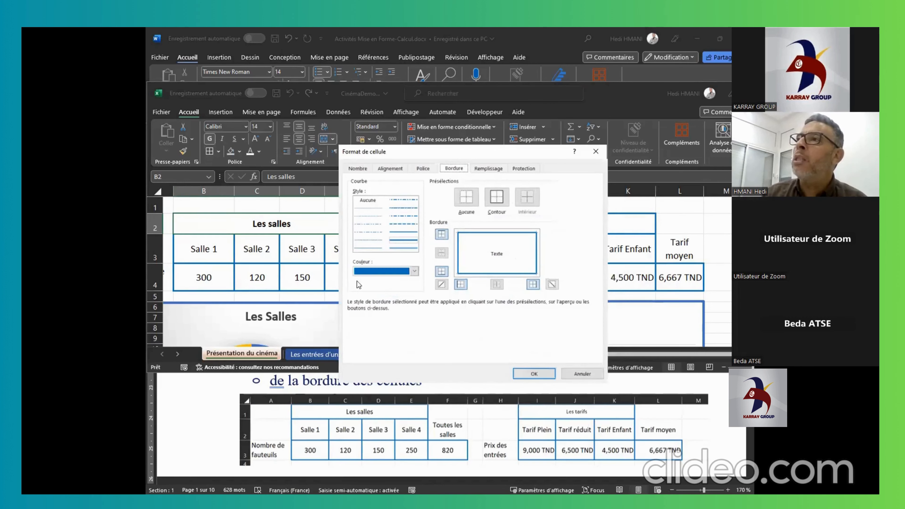
Review the number, alignment, font, border and fill settings for the "Les salles" heading, and cancel the cell format settings
{"action": "left_click", "coordinate": [353, 168]}
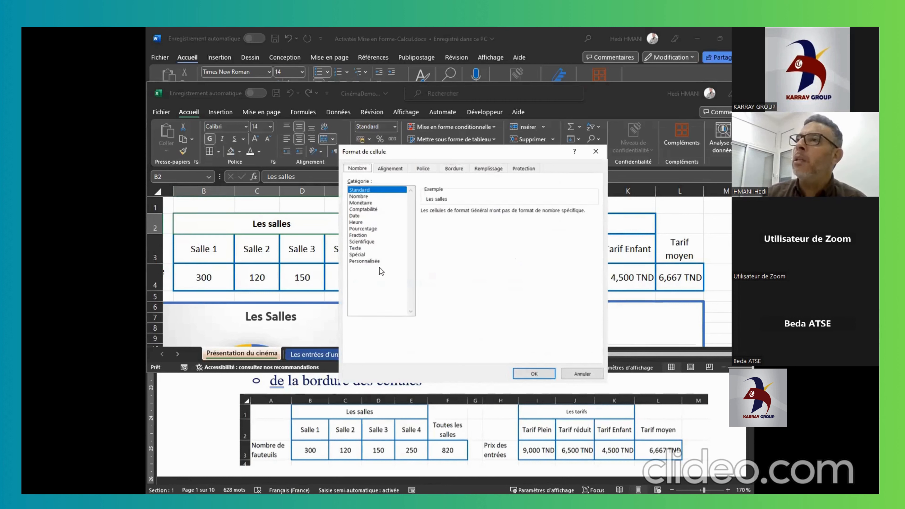
{"action": "left_click", "coordinate": [391, 169]}
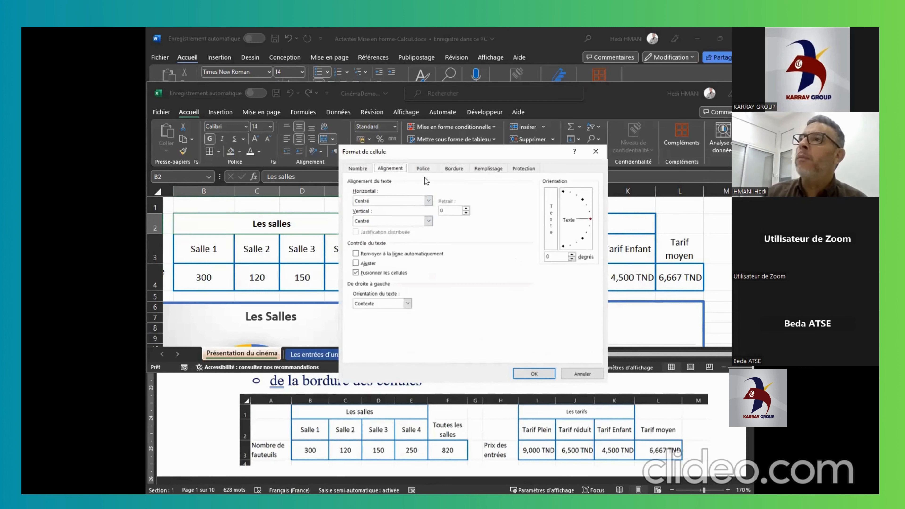
{"action": "left_click", "coordinate": [423, 168]}
{"action": "left_click", "coordinate": [450, 170]}
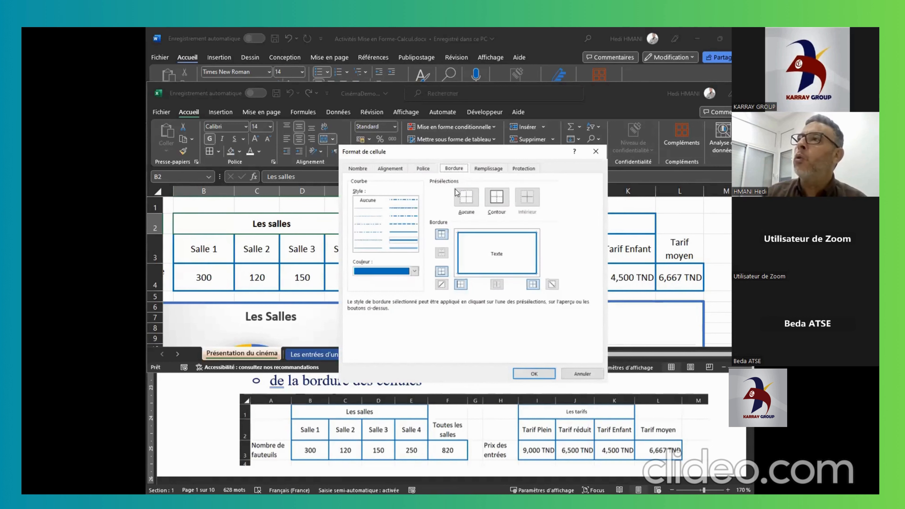
{"action": "left_click", "coordinate": [486, 170]}
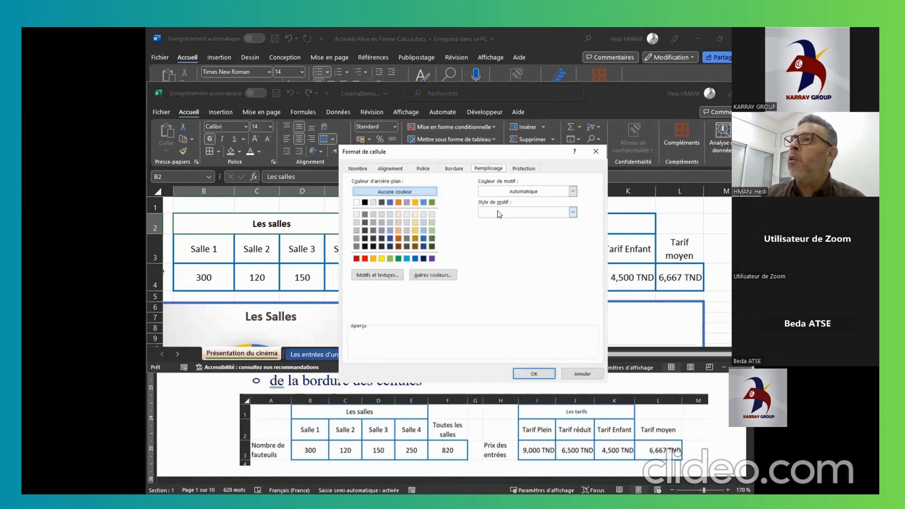
{"action": "left_click", "coordinate": [585, 375]}
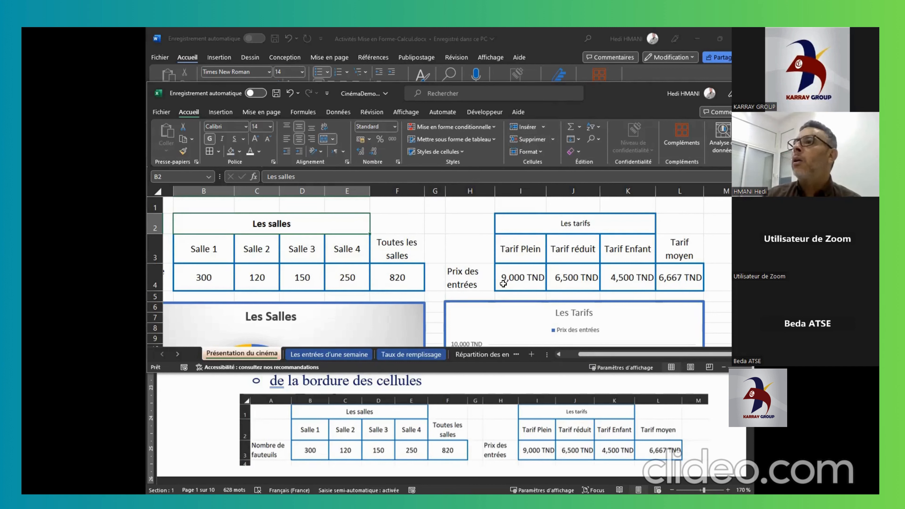
Read the chart instructions and sample charts in the Word document, and compare them with the existing charts in the Excel cinema workbook
{"action": "left_click", "coordinate": [481, 274]}
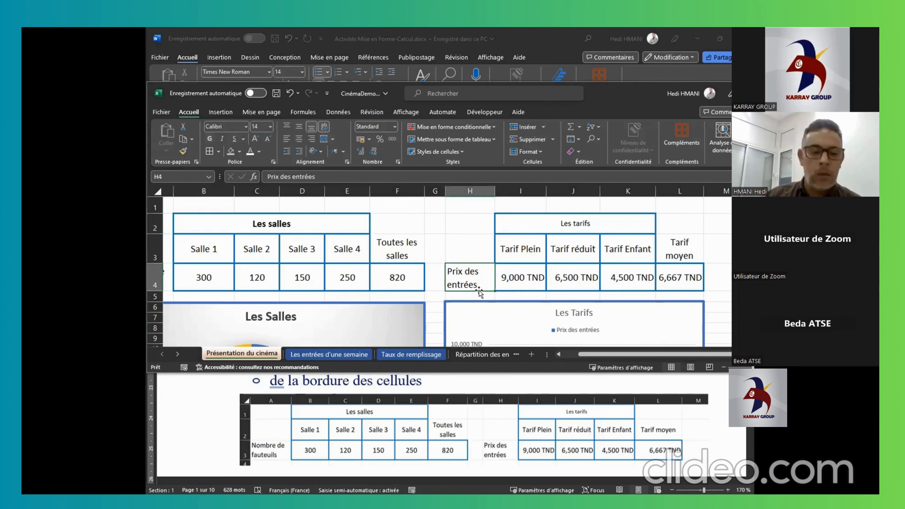
{"action": "scroll", "coordinate": [463, 331], "scroll_direction": "down", "scroll_amount": 8}
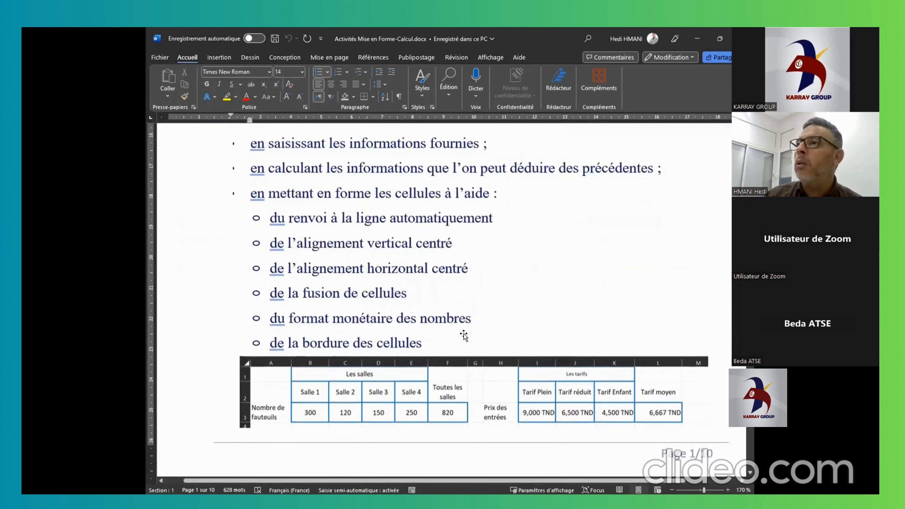
{"action": "scroll", "coordinate": [464, 333], "scroll_direction": "down", "scroll_amount": 2}
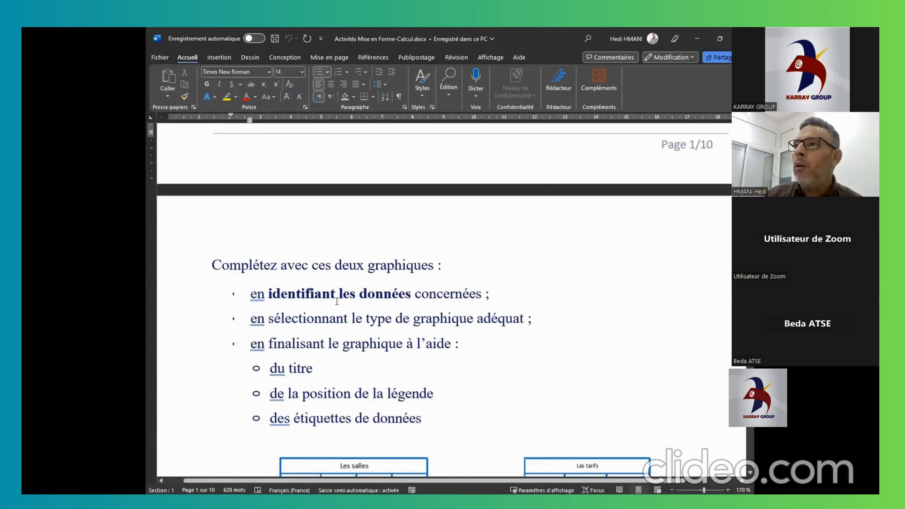
{"action": "scroll", "coordinate": [431, 302], "scroll_direction": "down", "scroll_amount": 4}
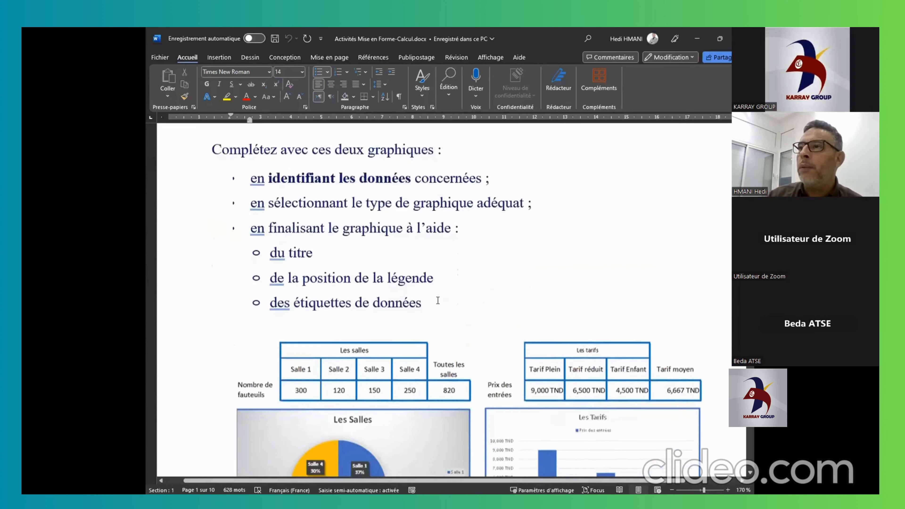
{"action": "scroll", "coordinate": [438, 301], "scroll_direction": "down", "scroll_amount": 1}
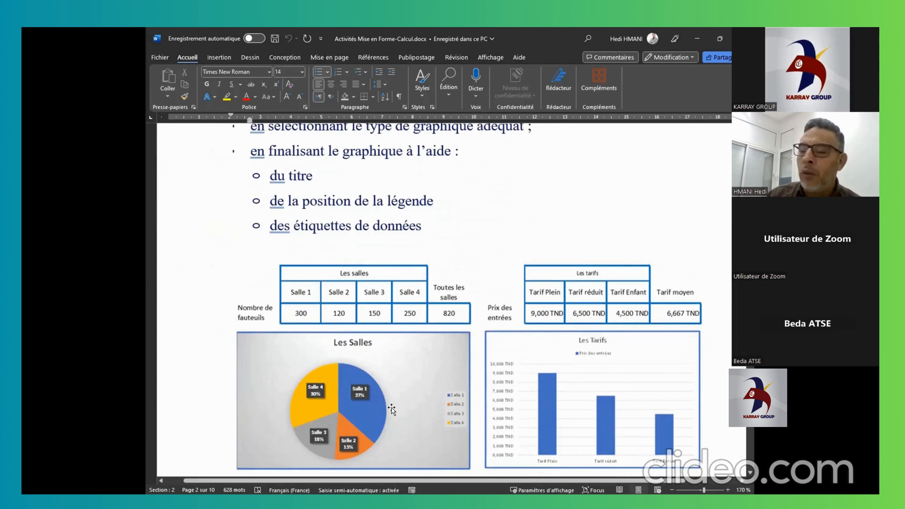
{"action": "key", "text": "alt+Tab"}
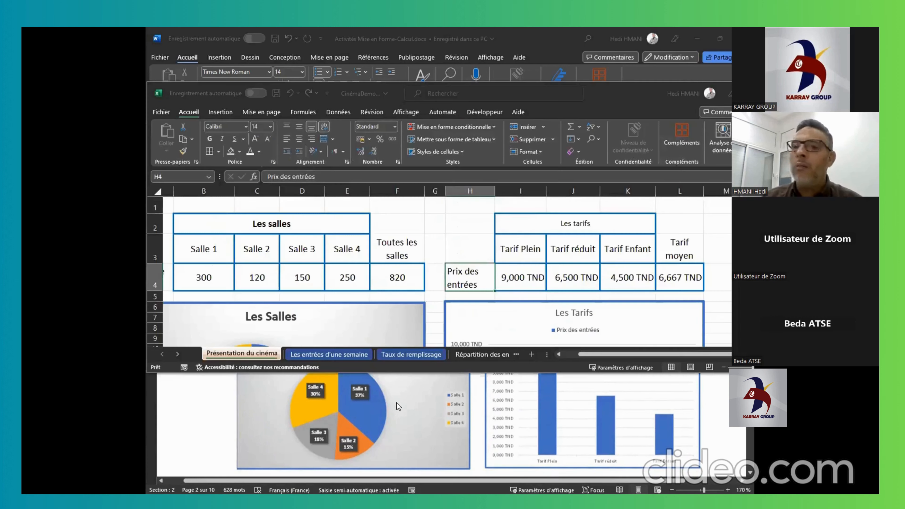
{"action": "left_click", "coordinate": [434, 255]}
{"action": "scroll", "coordinate": [430, 280], "scroll_direction": "down", "scroll_amount": 1}
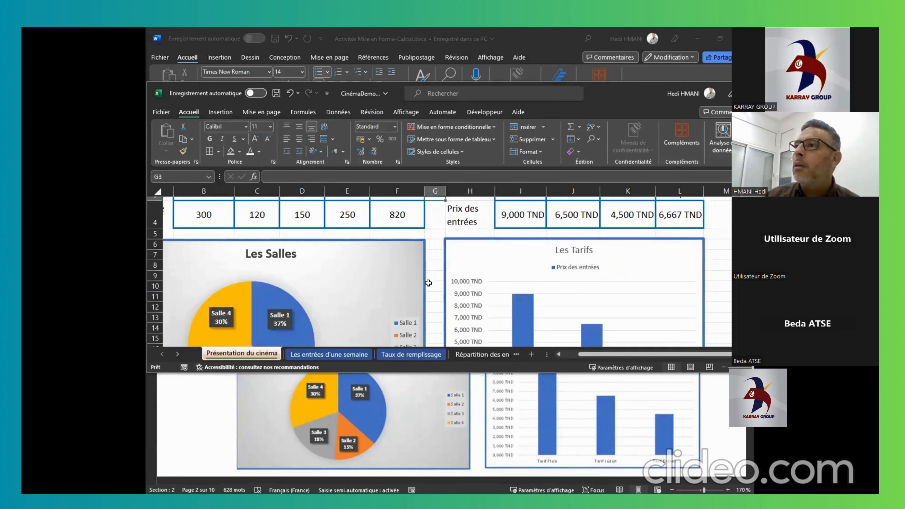
{"action": "scroll", "coordinate": [424, 288], "scroll_direction": "up", "scroll_amount": 1}
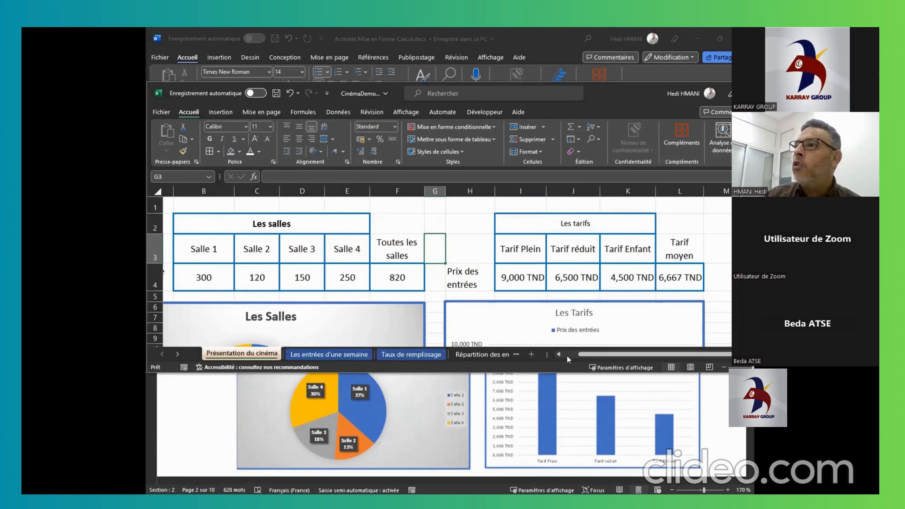
Insert a 2D pie chart from the seat counts in A3:E4, minimizing the Word document to clear the view
{"action": "left_click", "coordinate": [559, 355]}
{"action": "left_click_drag", "start_coordinate": [208, 248], "coordinate": [382, 278]}
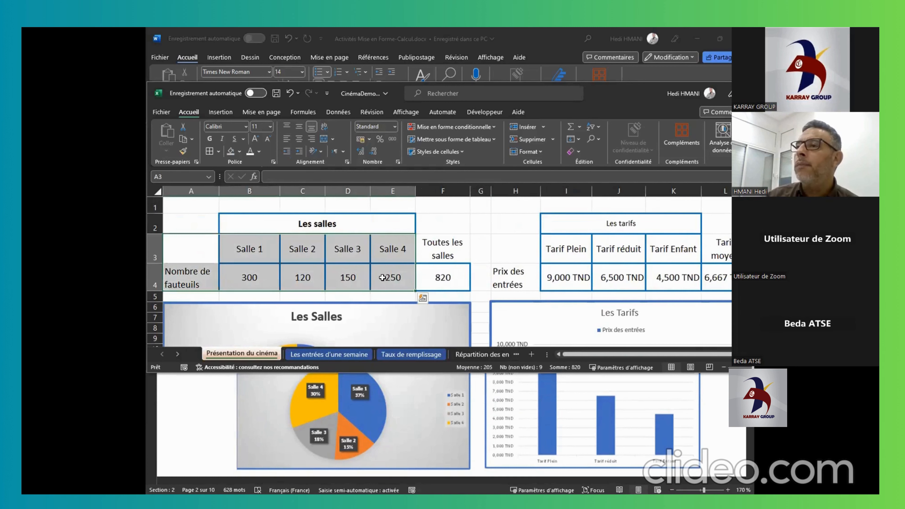
{"action": "left_click", "coordinate": [227, 59]}
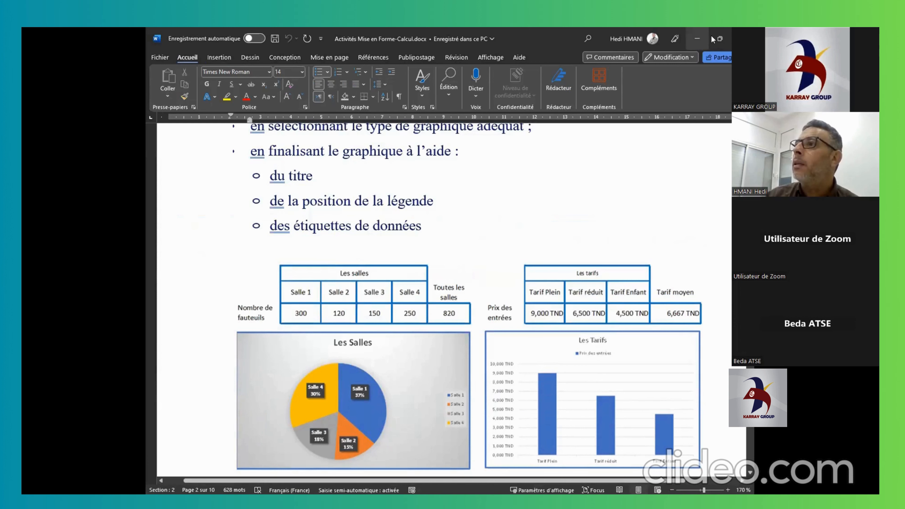
{"action": "left_click", "coordinate": [698, 39]}
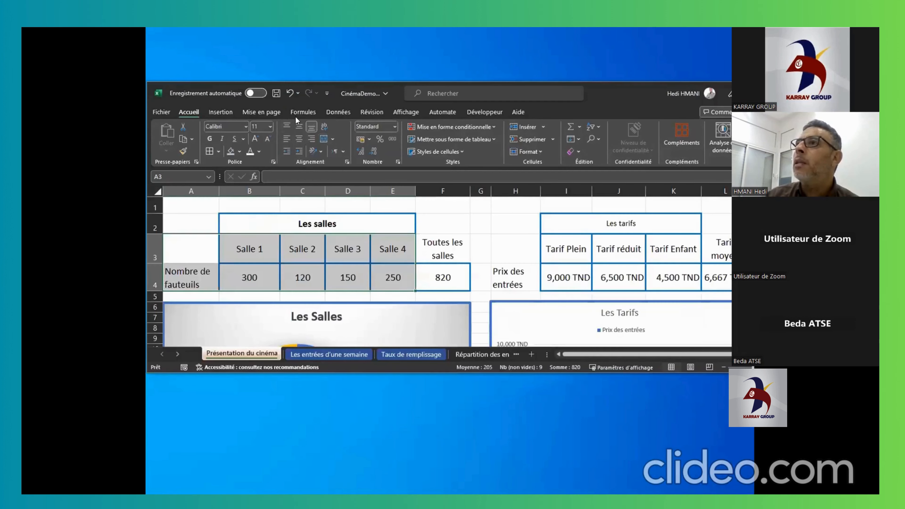
{"action": "left_click", "coordinate": [221, 112]}
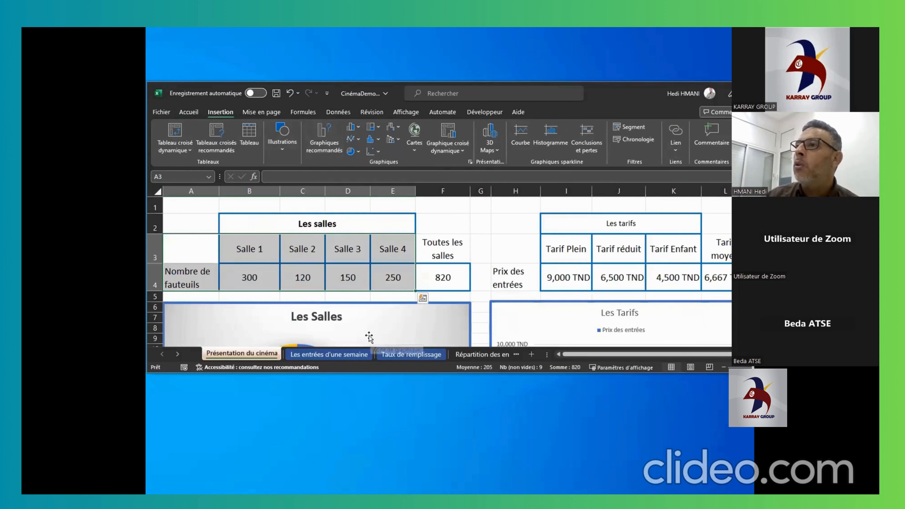
{"action": "left_click", "coordinate": [350, 152]}
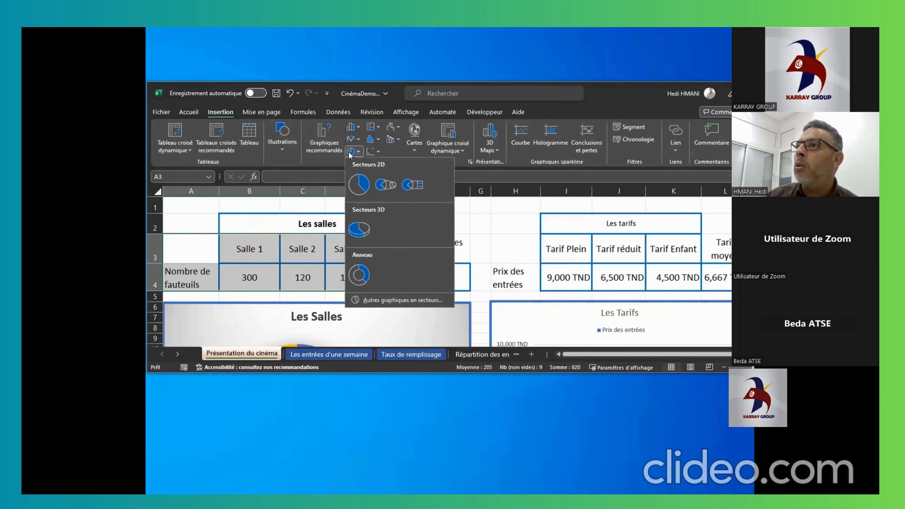
{"action": "left_click", "coordinate": [359, 185]}
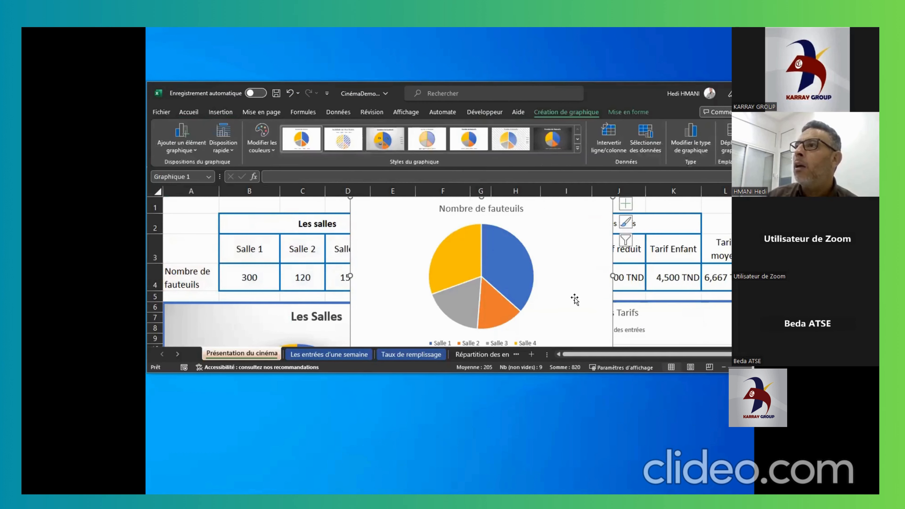
Move the new pie chart down off the "Les salles" heading and apply the grey gradient style with dark percentage labels
{"action": "scroll", "coordinate": [574, 301], "scroll_direction": "down", "scroll_amount": 1}
{"action": "scroll", "coordinate": [573, 304], "scroll_direction": "up", "scroll_amount": 1}
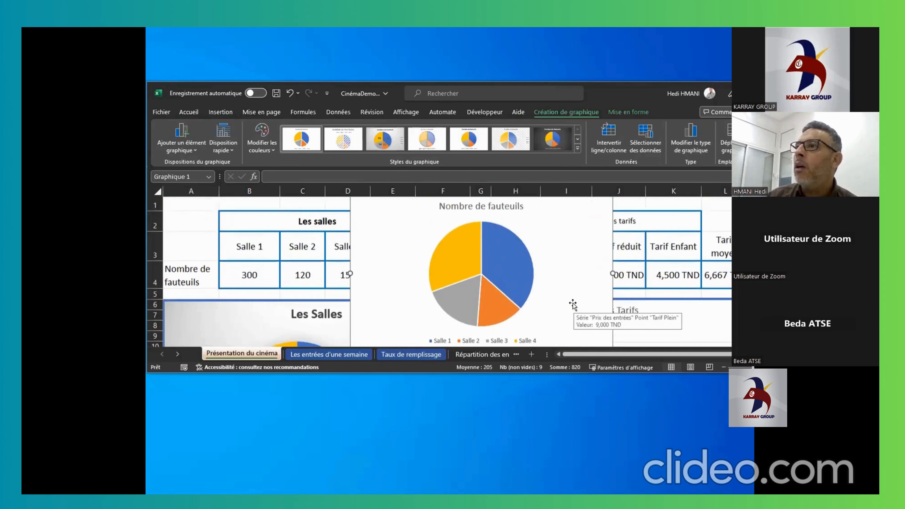
{"action": "scroll", "coordinate": [573, 303], "scroll_direction": "down", "scroll_amount": 2}
{"action": "scroll", "coordinate": [574, 303], "scroll_direction": "up", "scroll_amount": 2}
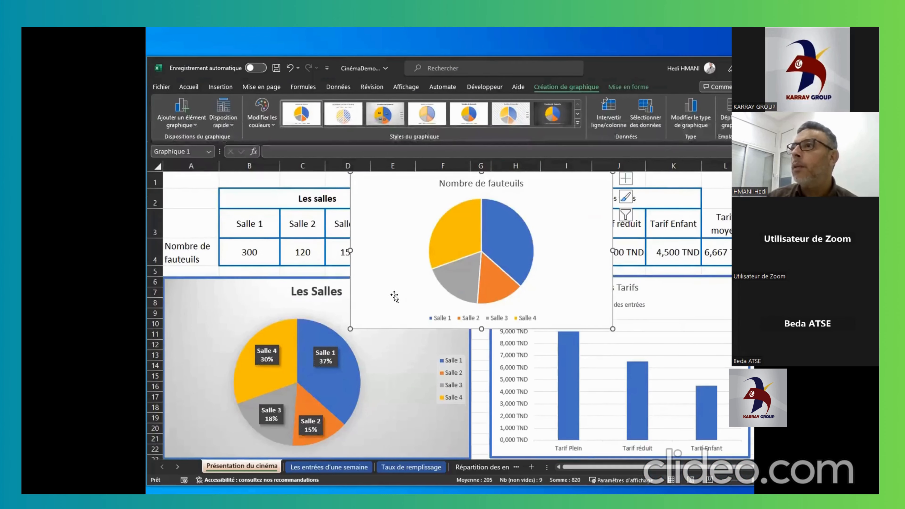
{"action": "left_click_drag", "start_coordinate": [389, 300], "coordinate": [400, 352]}
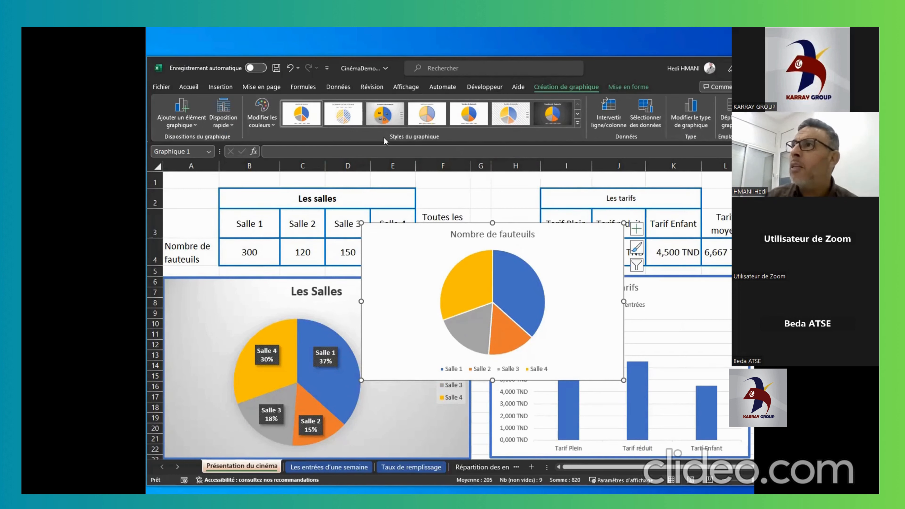
{"action": "left_click", "coordinate": [577, 124]}
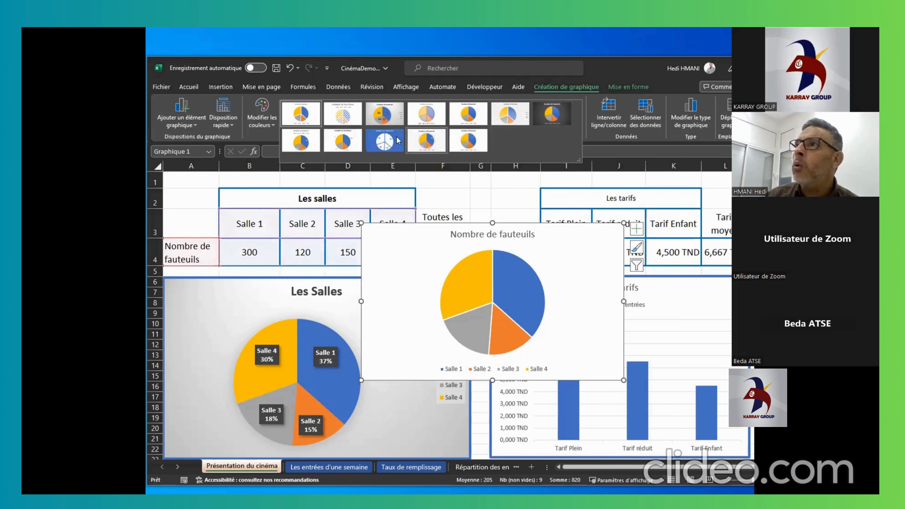
{"action": "left_click", "coordinate": [383, 114]}
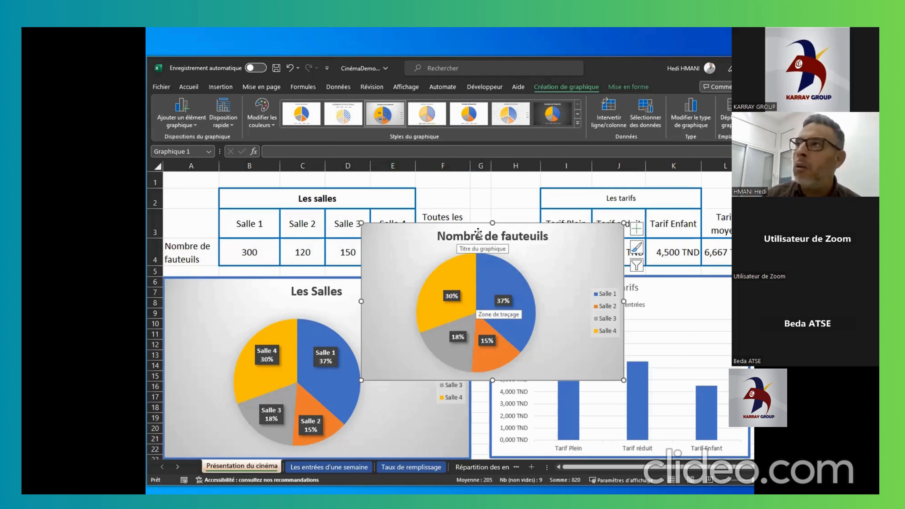
Change the new pie chart's title to "Les Salles"
{"action": "left_click", "coordinate": [457, 236]}
{"action": "triple_click", "coordinate": [451, 237]}
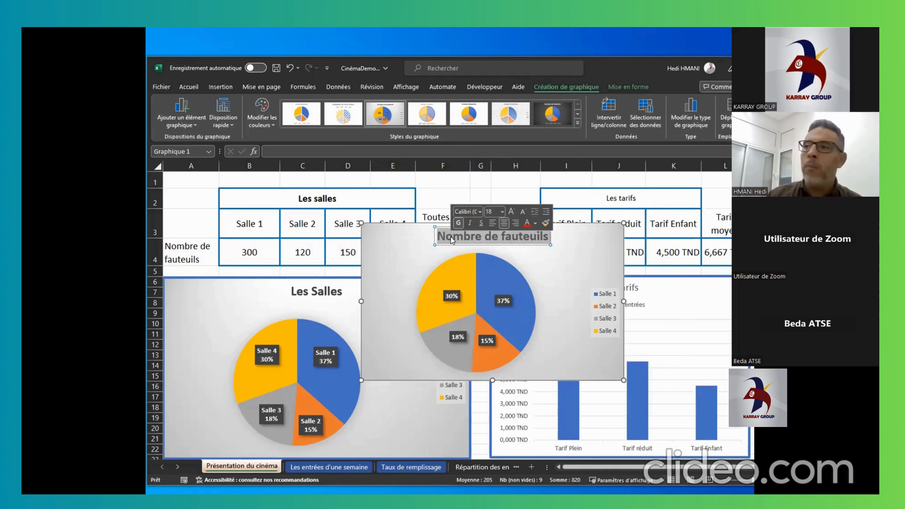
{"action": "type", "text": "Les"}
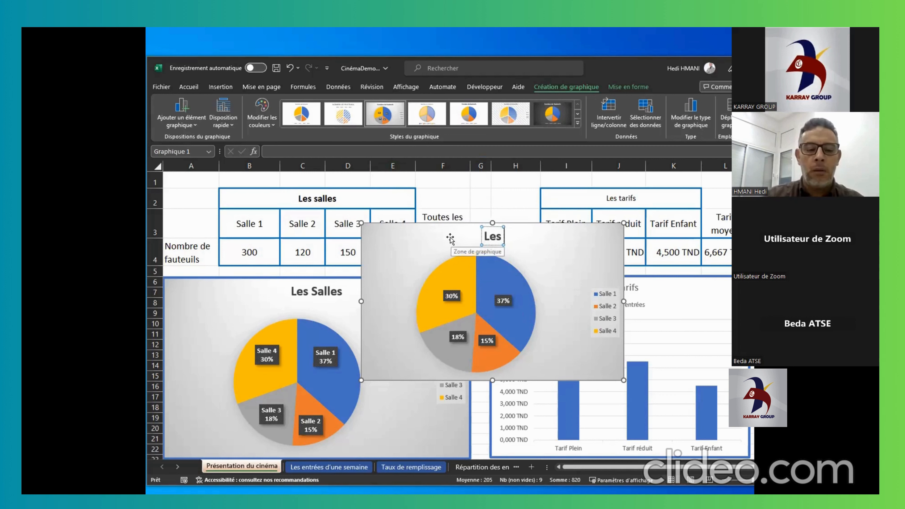
{"action": "type", "text": " Salles"}
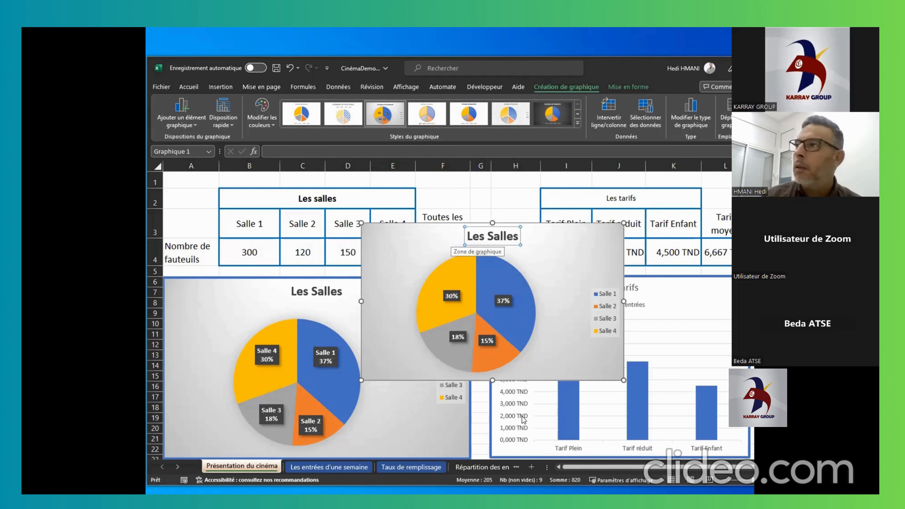
{"action": "left_click", "coordinate": [560, 369]}
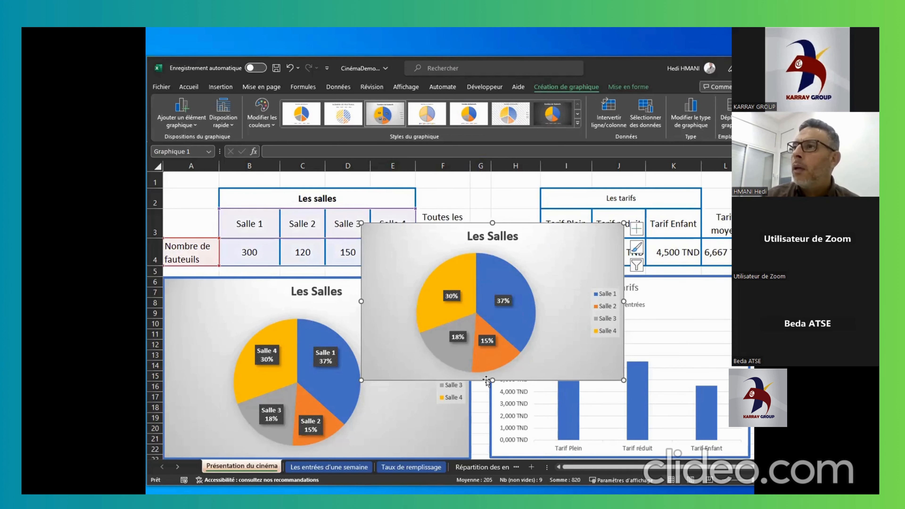
Move the new pie chart partly over the existing "Les Salles" chart and give it a 3 pt blue theme-colour outline
{"action": "scroll", "coordinate": [448, 424], "scroll_direction": "down", "scroll_amount": 2}
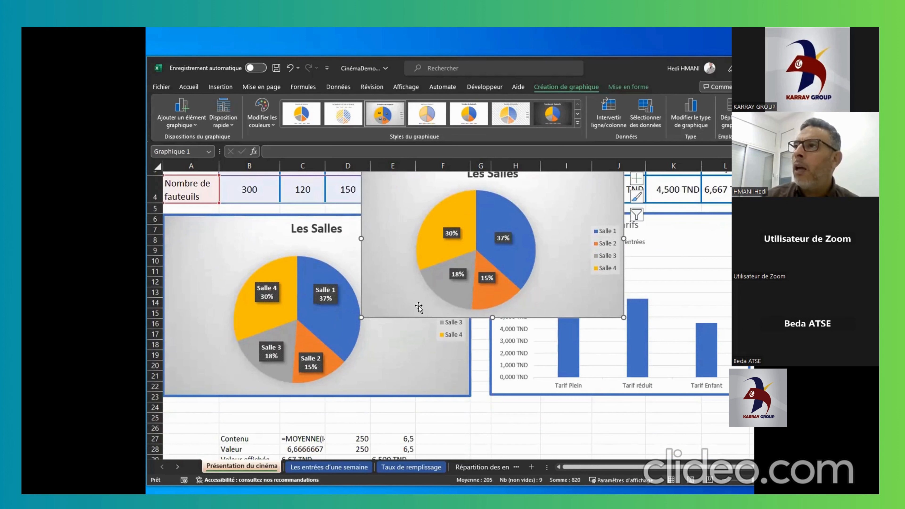
{"action": "left_click_drag", "start_coordinate": [410, 306], "coordinate": [329, 362]}
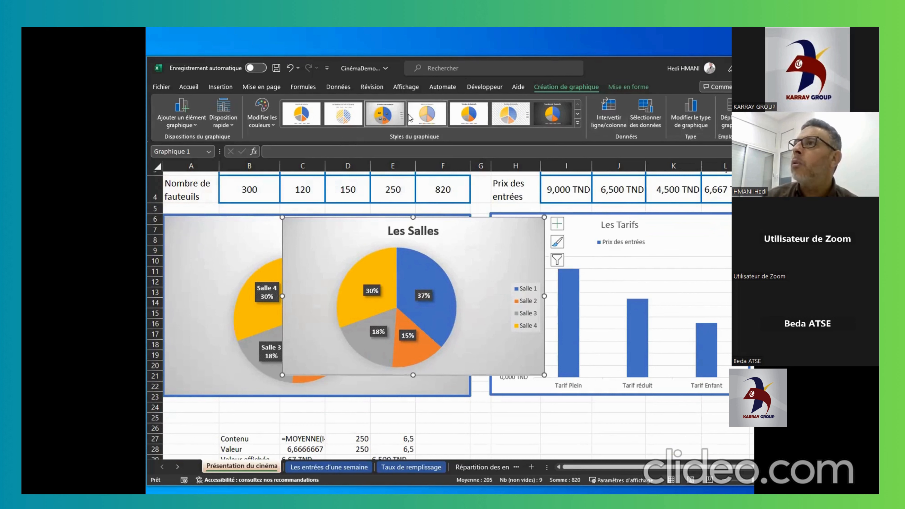
{"action": "left_click", "coordinate": [629, 89]}
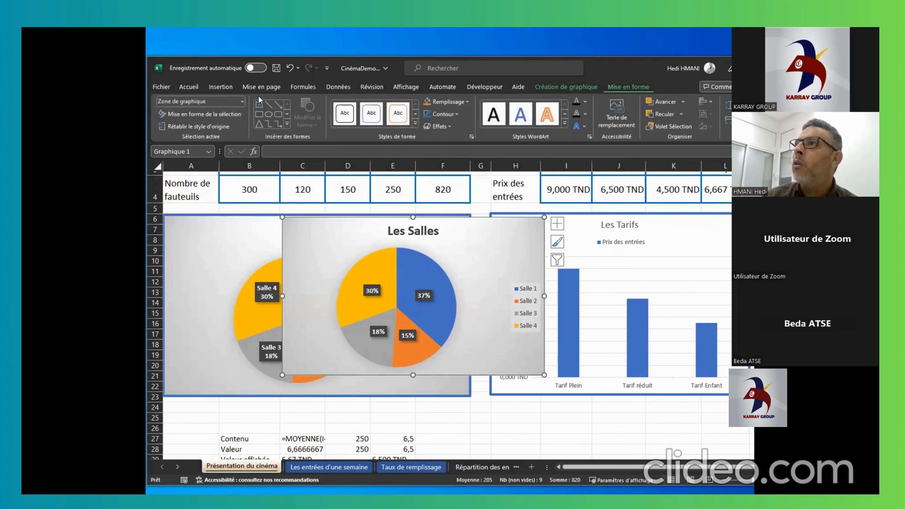
{"action": "left_click", "coordinate": [457, 115]}
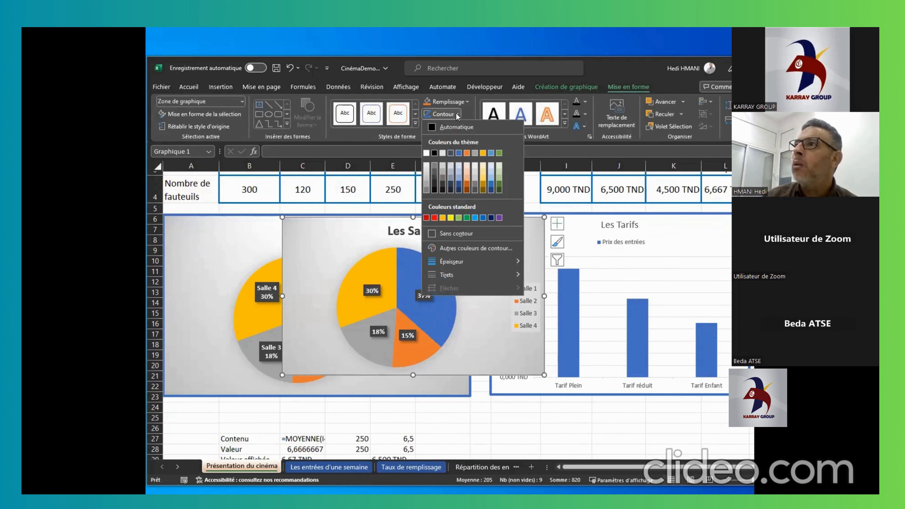
{"action": "mouse_move", "coordinate": [470, 262]}
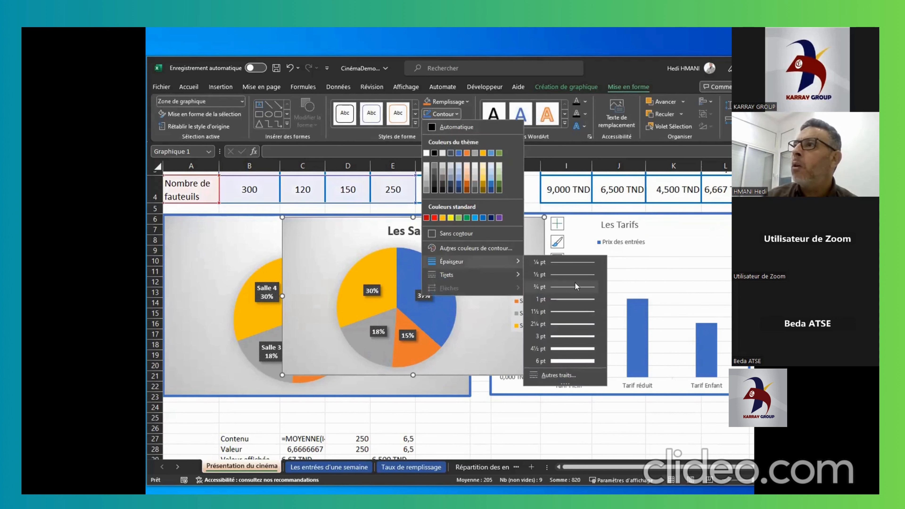
{"action": "left_click", "coordinate": [578, 331]}
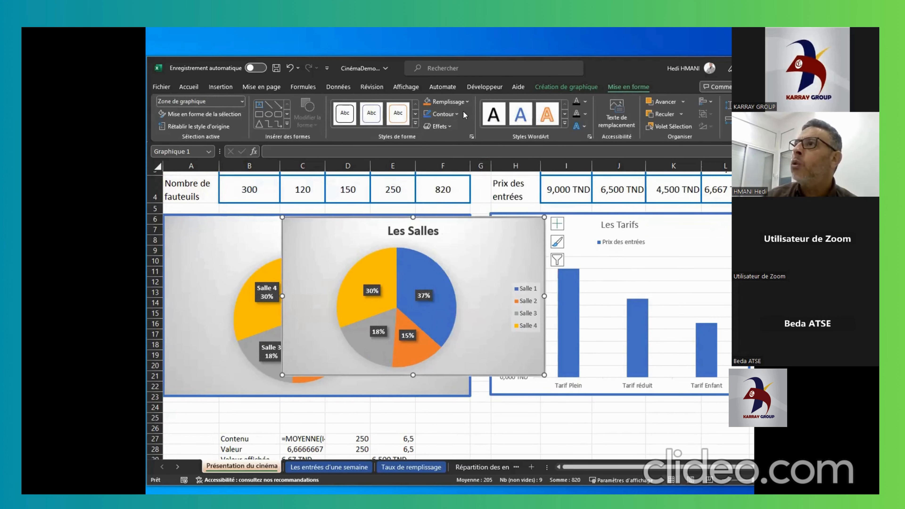
{"action": "left_click", "coordinate": [455, 114]}
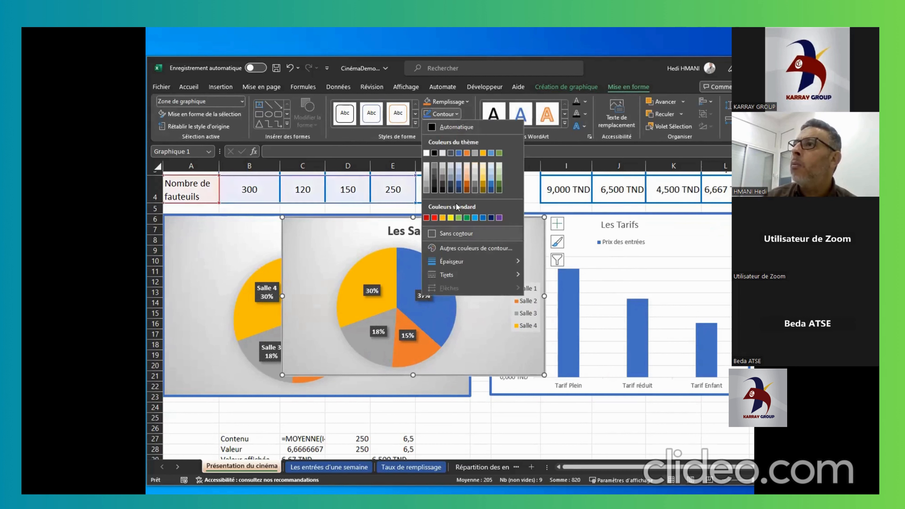
{"action": "left_click", "coordinate": [459, 153]}
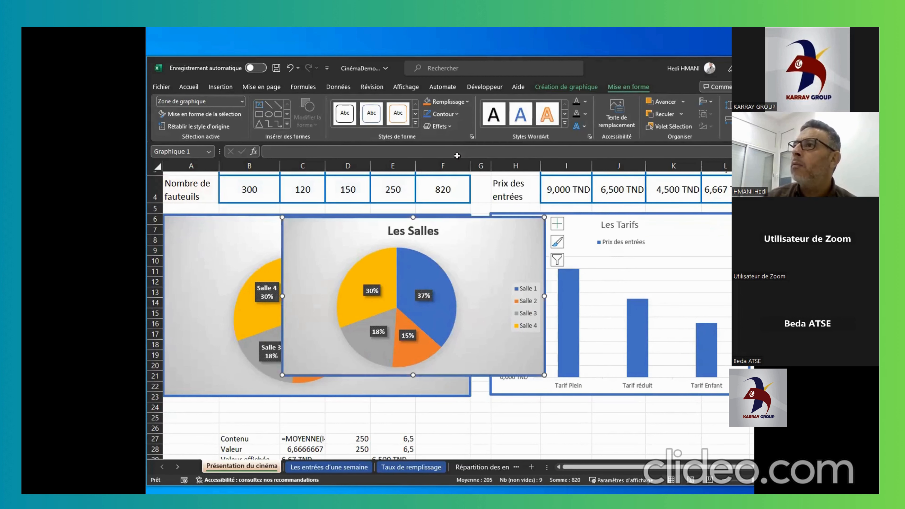
Move the new pie chart lower over the existing one, try other legend positions, and set the legend back to Droite
{"action": "left_click_drag", "start_coordinate": [479, 367], "coordinate": [409, 370]}
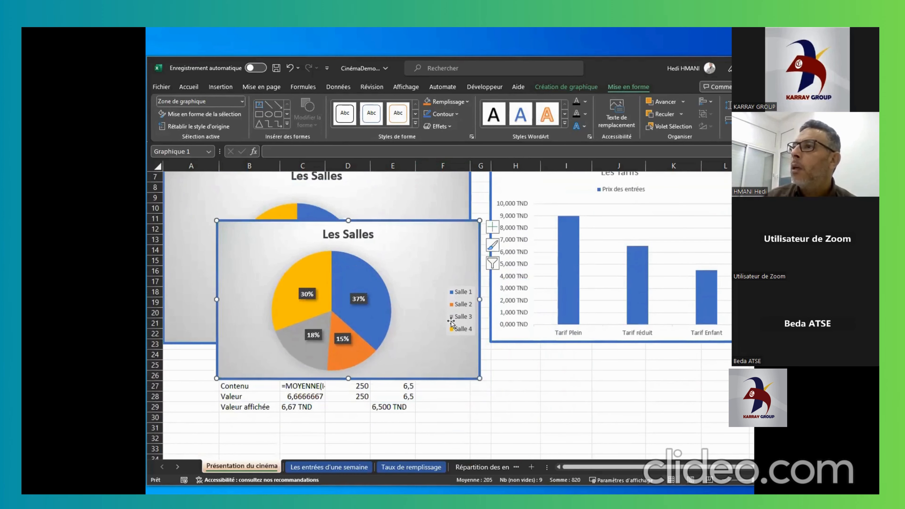
{"action": "left_click", "coordinate": [458, 318]}
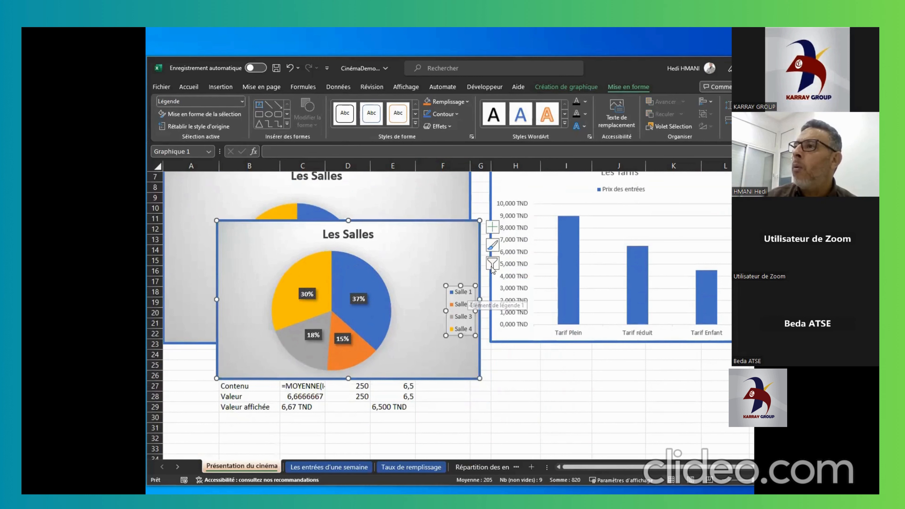
{"action": "left_click", "coordinate": [493, 229]}
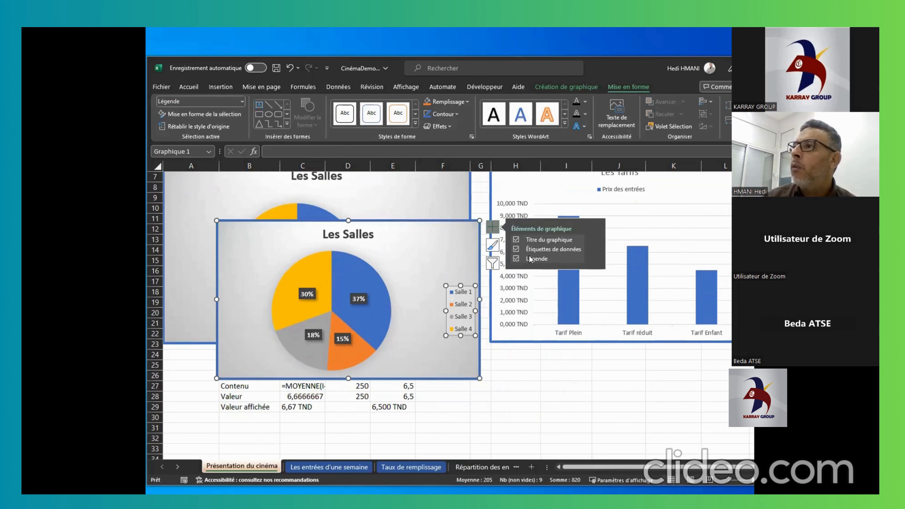
{"action": "left_click", "coordinate": [594, 259]}
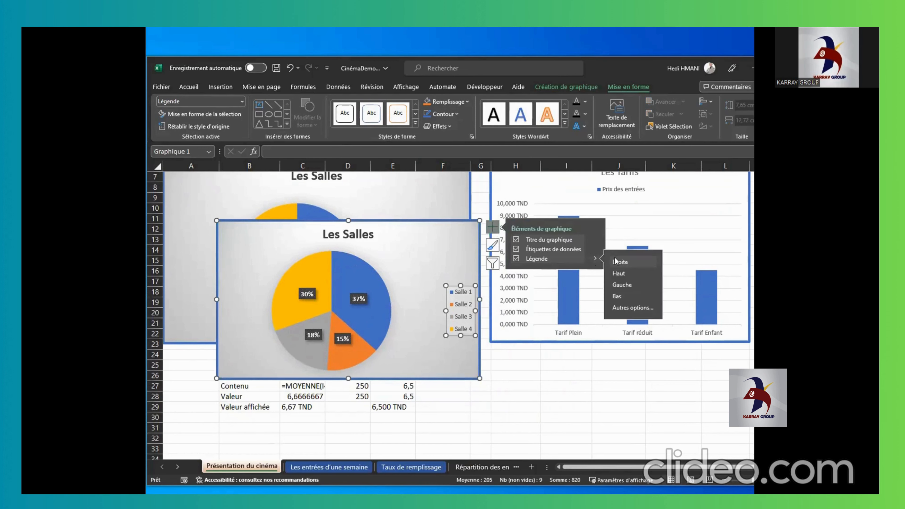
{"action": "left_click", "coordinate": [624, 297]}
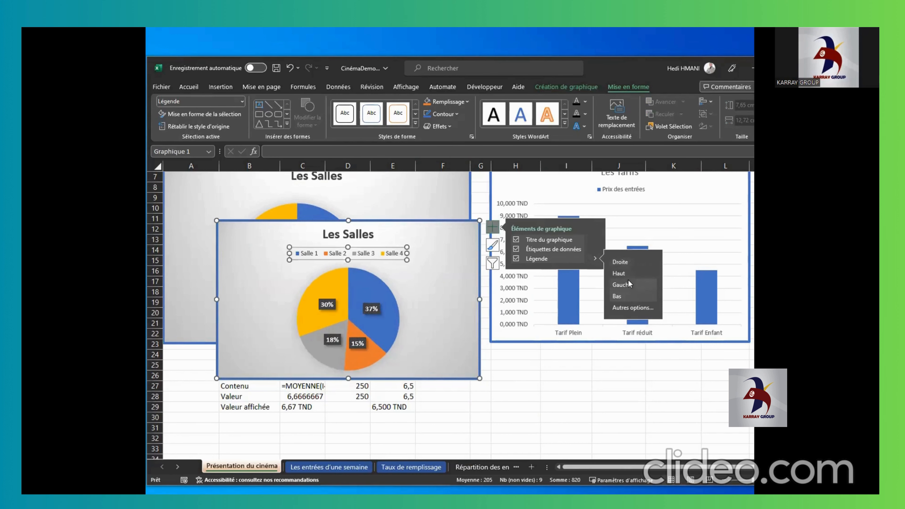
{"action": "left_click", "coordinate": [624, 263]}
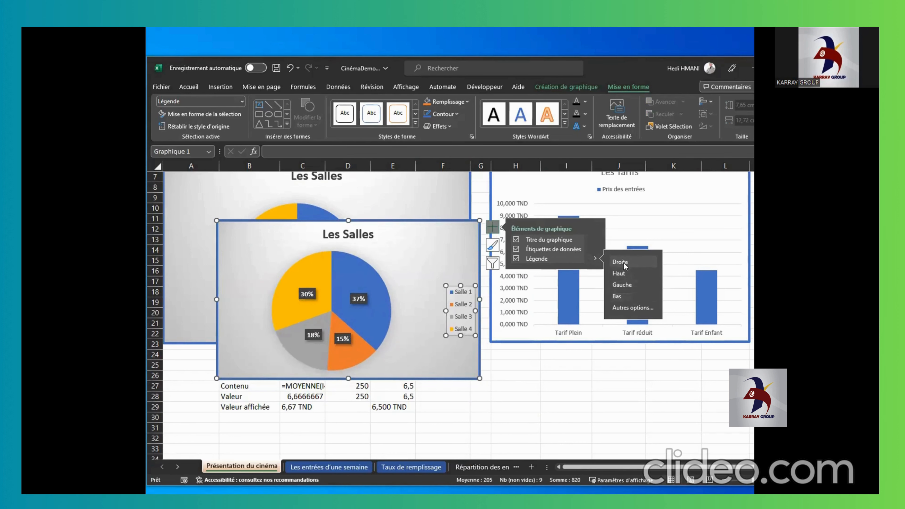
{"action": "left_click", "coordinate": [424, 307]}
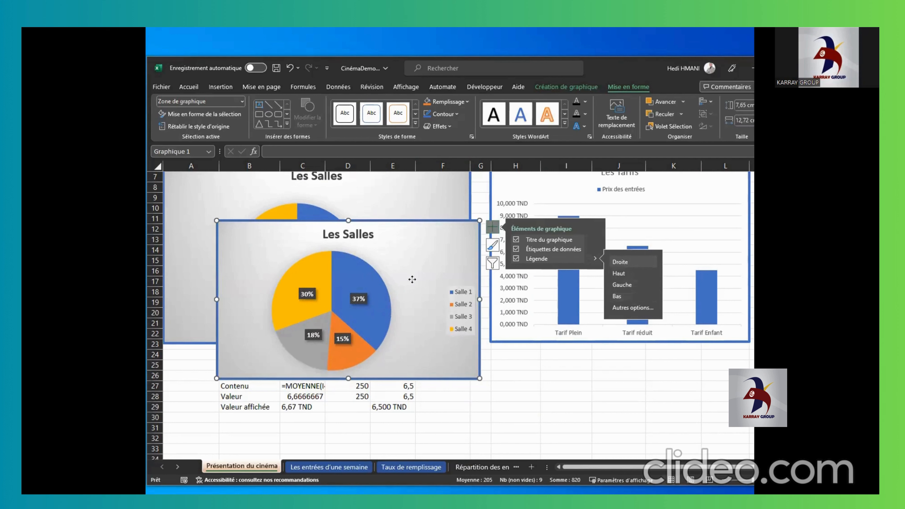
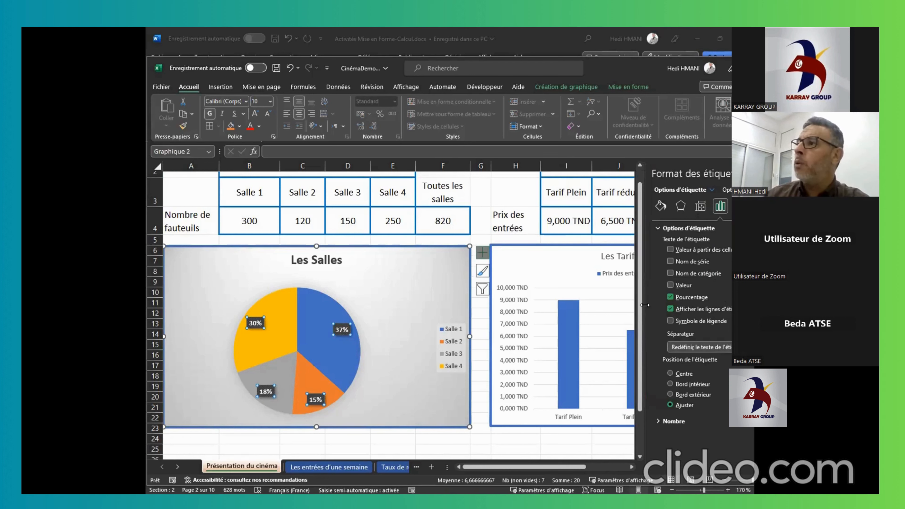
Try the series name in the "Les Salles" pie labels, then show the category name together with the percentage
{"action": "left_click_drag", "start_coordinate": [645, 305], "coordinate": [569, 305]}
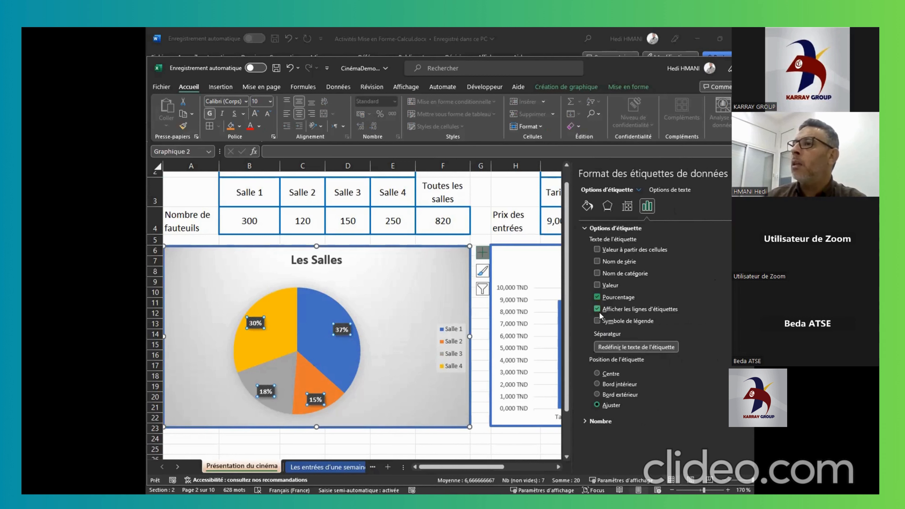
{"action": "left_click", "coordinate": [597, 285]}
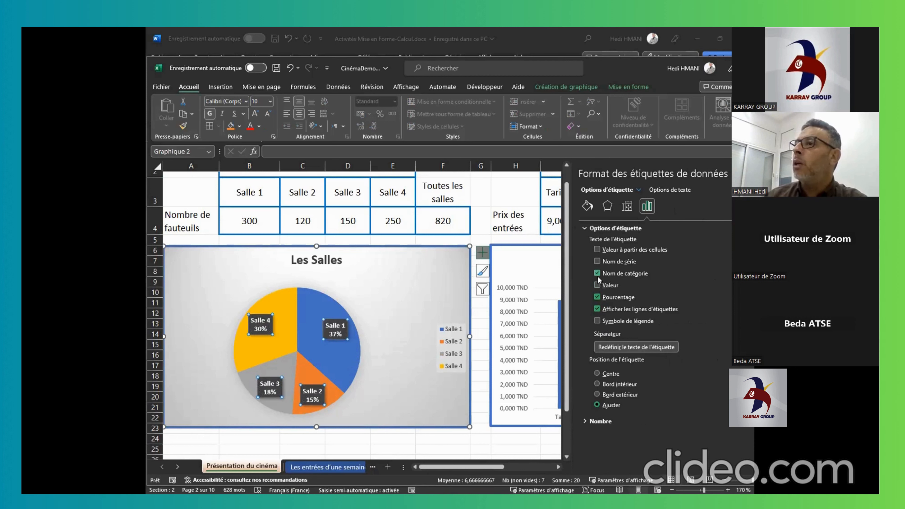
{"action": "left_click", "coordinate": [598, 274]}
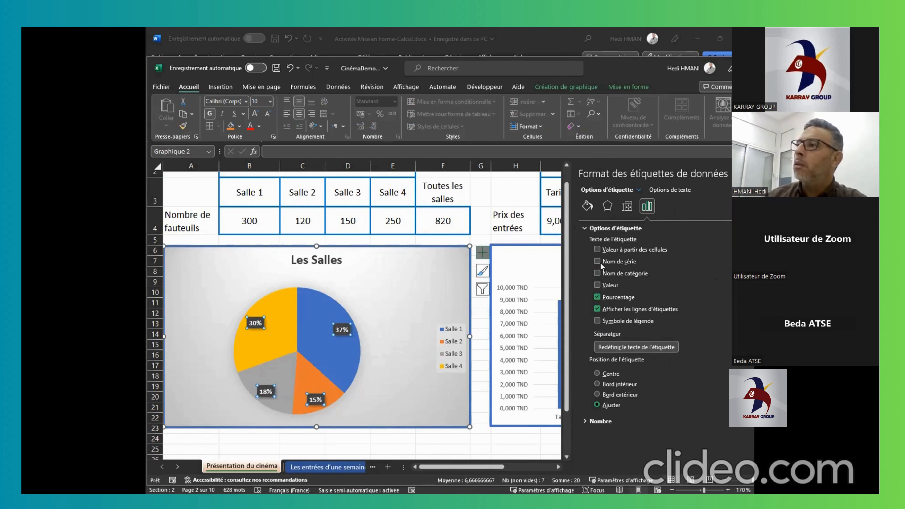
{"action": "left_click", "coordinate": [598, 262]}
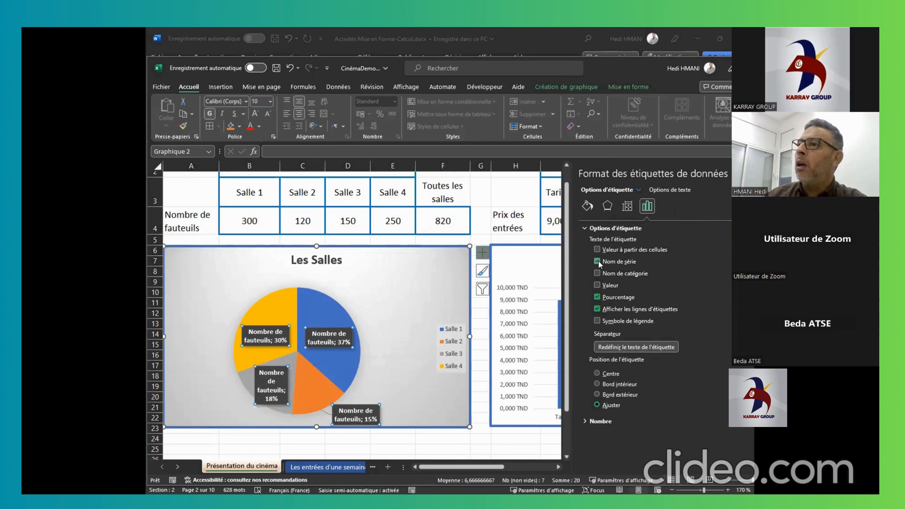
{"action": "left_click", "coordinate": [598, 261]}
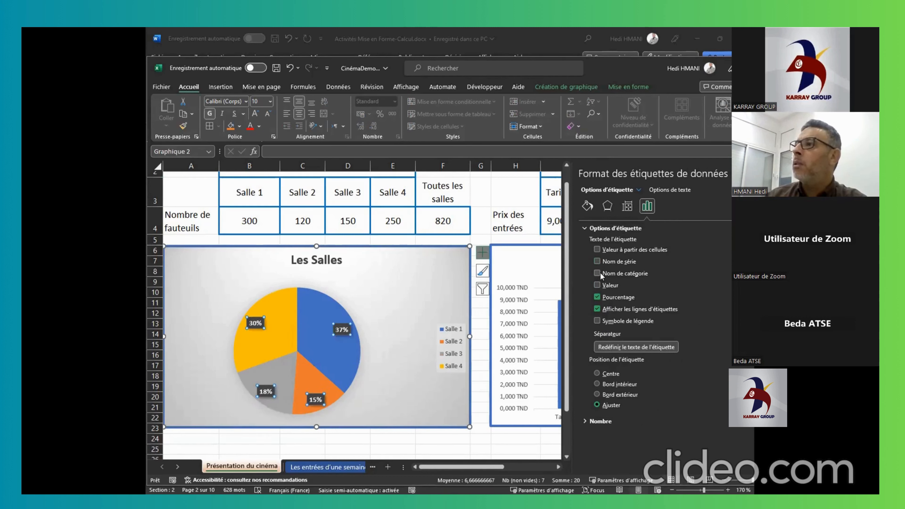
{"action": "left_click", "coordinate": [598, 274]}
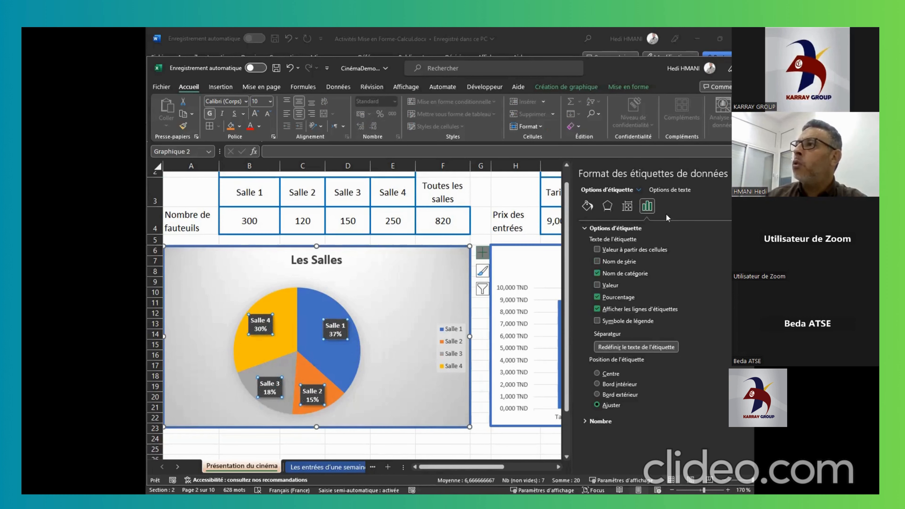
Set the separator of the pie's data labels to Nouvelle ligne, shifting the workbook window to reach the option and back
{"action": "left_click_drag", "start_coordinate": [636, 72], "coordinate": [602, 72]}
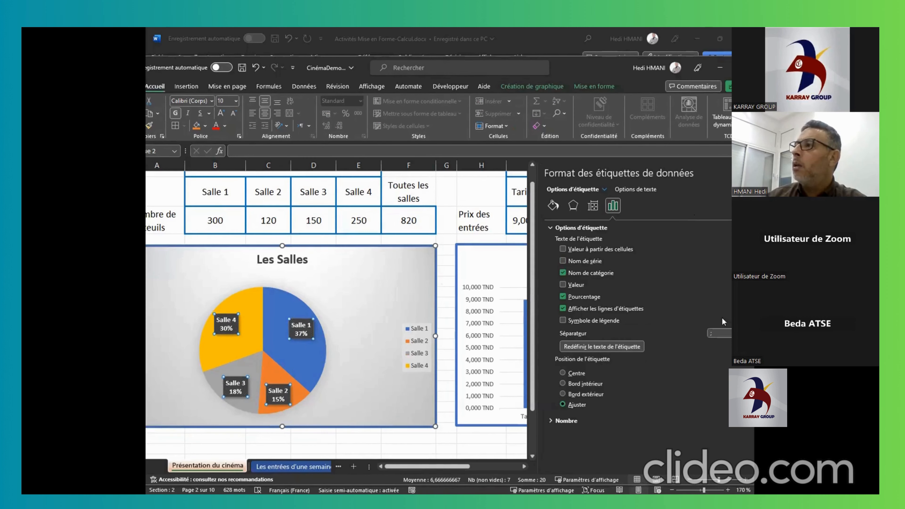
{"action": "left_click", "coordinate": [713, 333]}
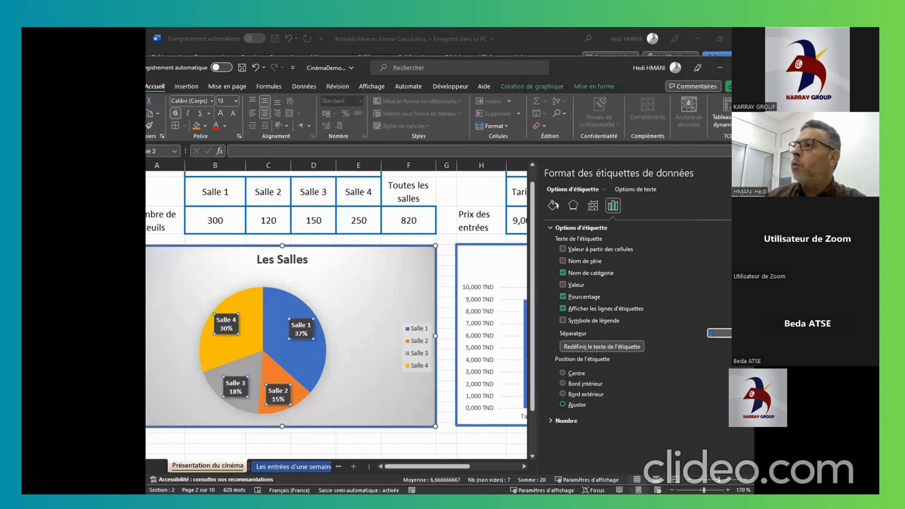
{"action": "left_click", "coordinate": [579, 73]}
{"action": "left_click_drag", "start_coordinate": [579, 73], "coordinate": [520, 73]}
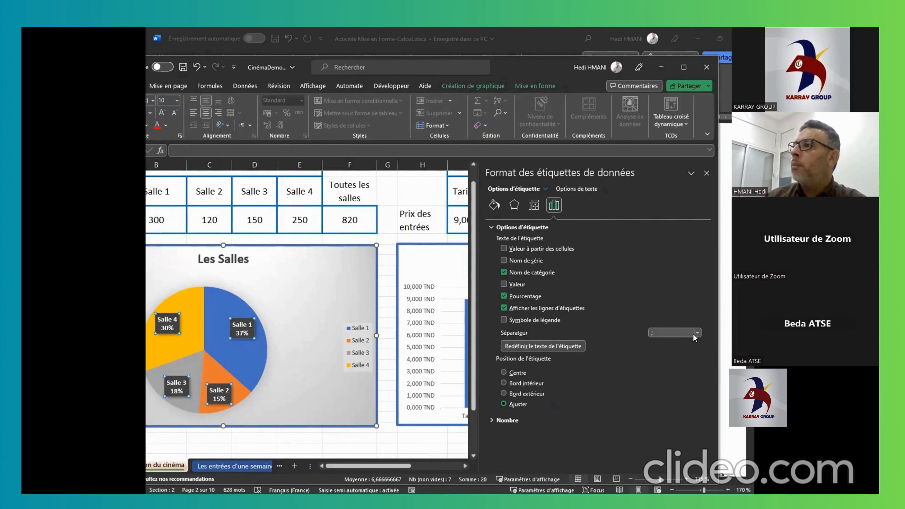
{"action": "left_click", "coordinate": [695, 334]}
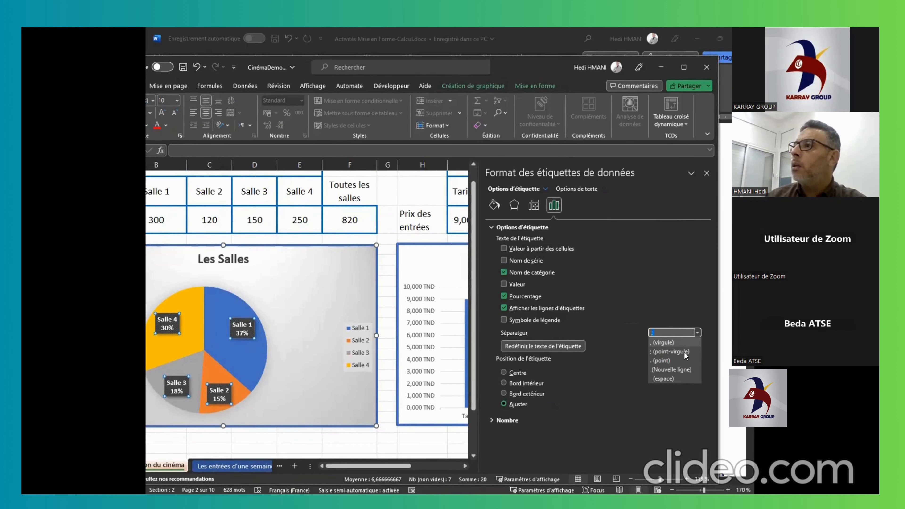
{"action": "left_click", "coordinate": [669, 371]}
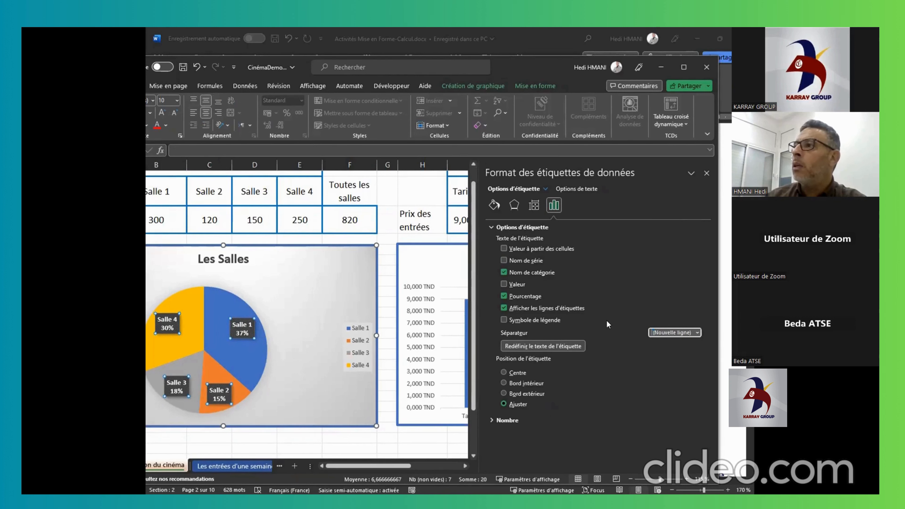
{"action": "left_click", "coordinate": [252, 352]}
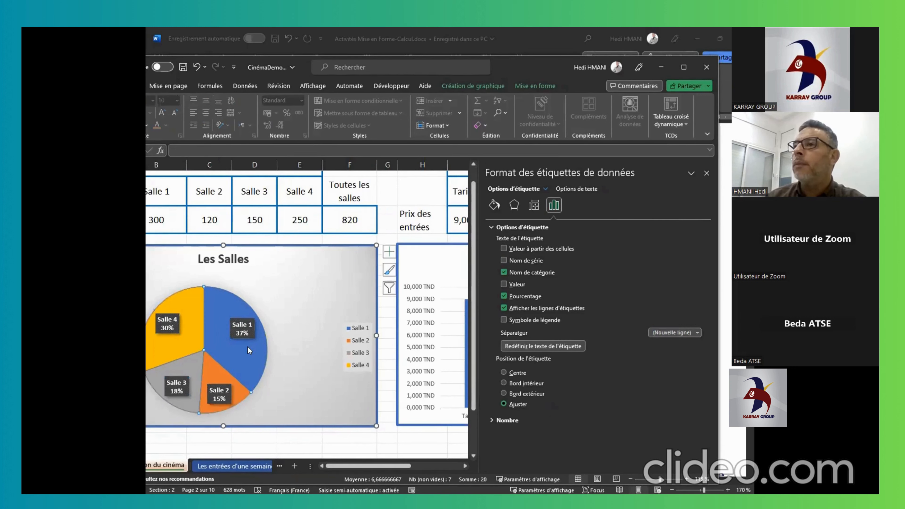
{"action": "left_click", "coordinate": [233, 335]}
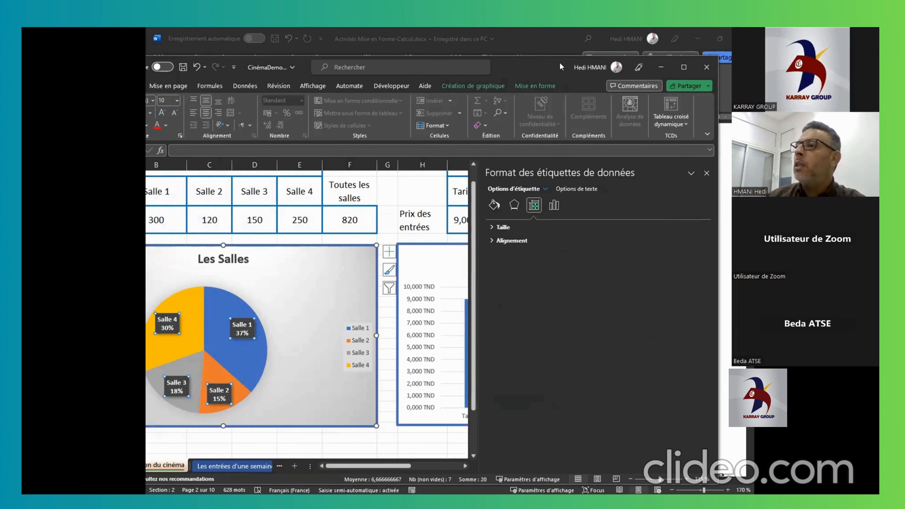
{"action": "left_click_drag", "start_coordinate": [560, 63], "coordinate": [657, 62]}
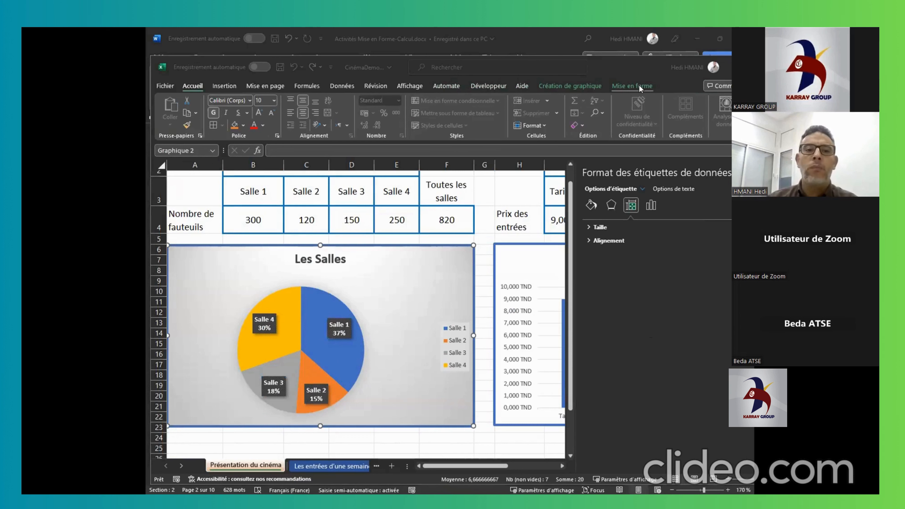
Switch to the Word document and read the sheet renaming and page setup instructions, highlighting the name "Présentation du cinéma"
{"action": "key", "text": "alt+Tab"}
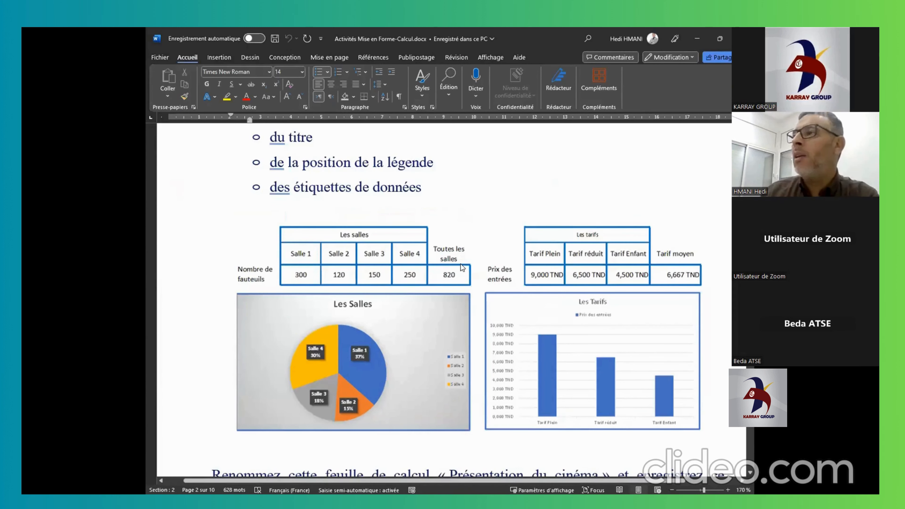
{"action": "scroll", "coordinate": [463, 267], "scroll_direction": "down", "scroll_amount": 5}
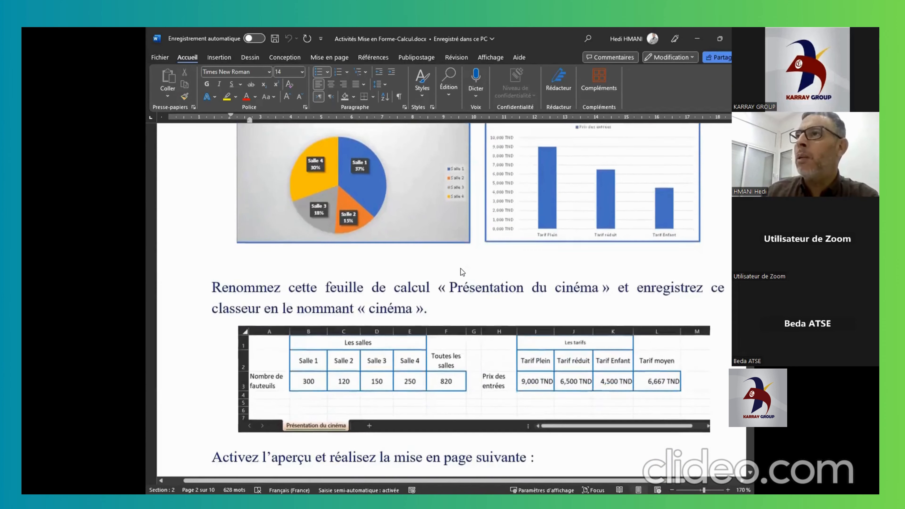
{"action": "scroll", "coordinate": [462, 272], "scroll_direction": "down", "scroll_amount": 3}
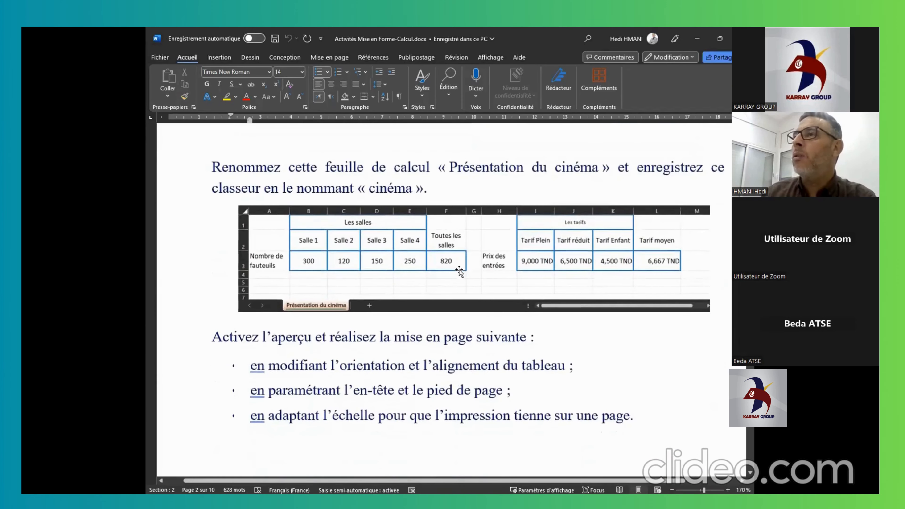
{"action": "scroll", "coordinate": [460, 272], "scroll_direction": "up", "scroll_amount": 2}
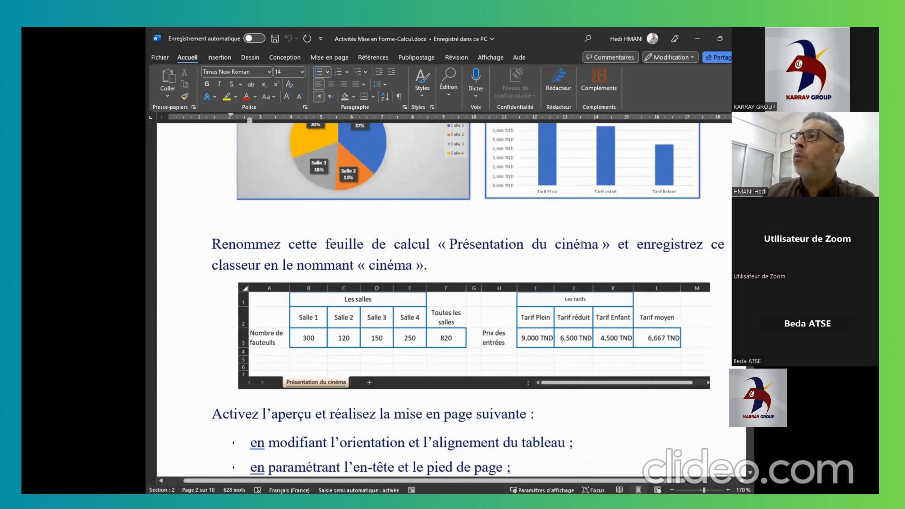
{"action": "left_click_drag", "start_coordinate": [450, 245], "coordinate": [574, 238]}
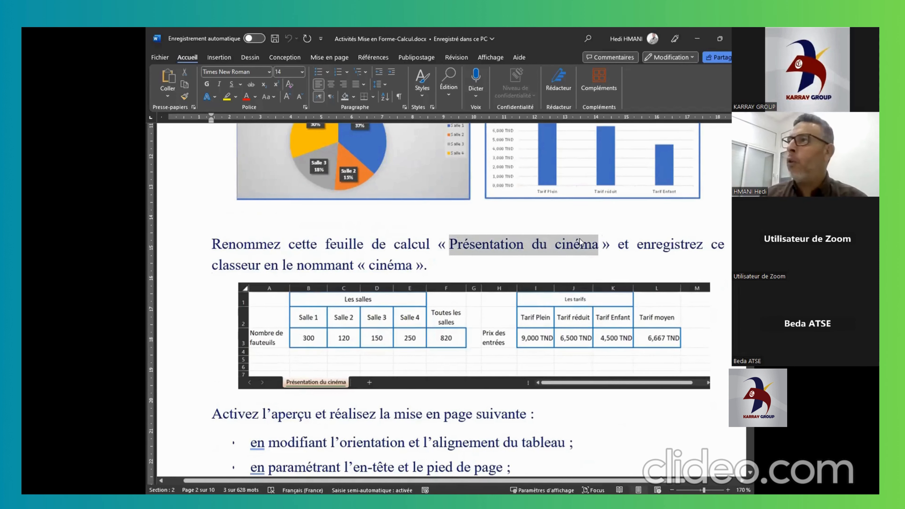
In the Excel workbook, add a sheet after "Les entrées d'une semaine", rename it "Présentation du cinéma2", and return to the "Présentation du cinéma" sheet
{"action": "key", "text": "alt+Tab"}
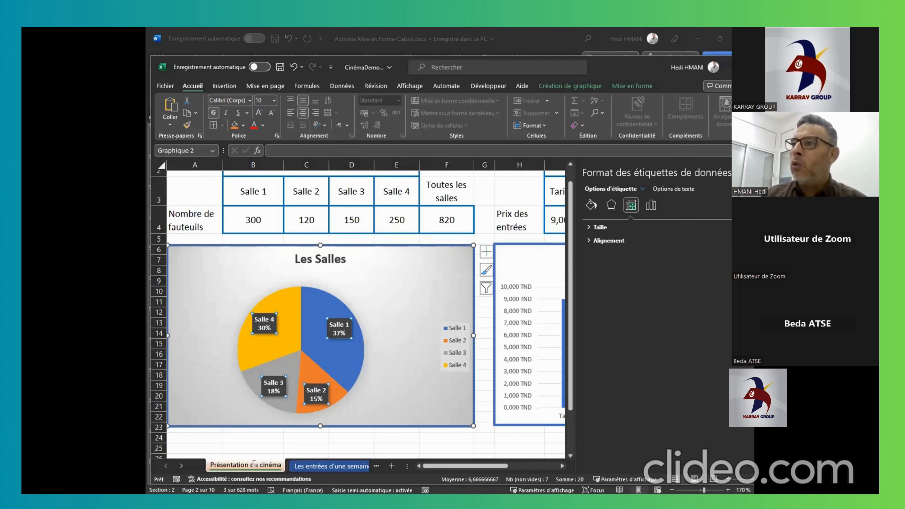
{"action": "double_click", "coordinate": [254, 466]}
{"action": "key", "text": "ctrl+c"}
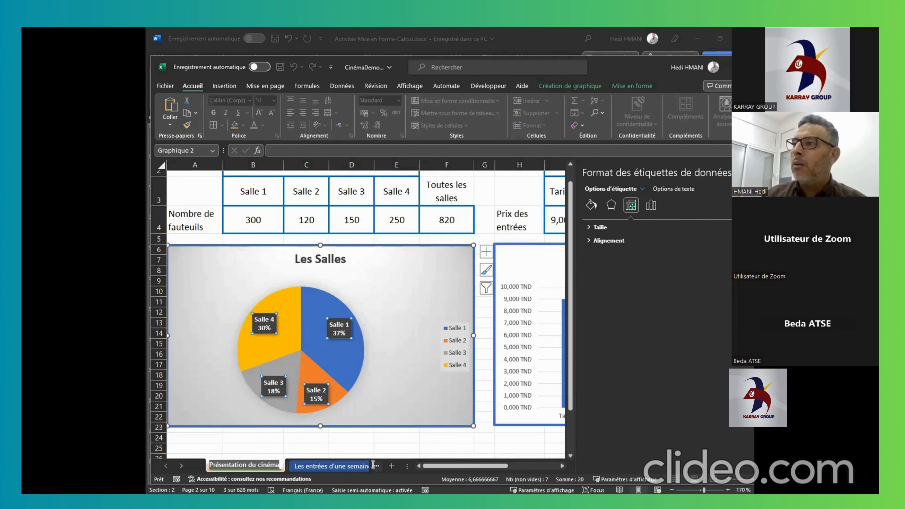
{"action": "left_click", "coordinate": [356, 466]}
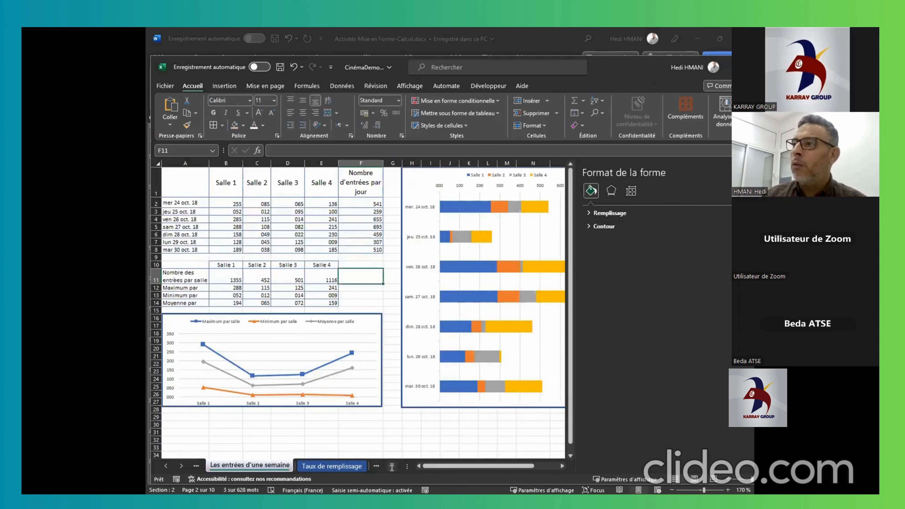
{"action": "left_click", "coordinate": [391, 466]}
{"action": "double_click", "coordinate": [310, 465]}
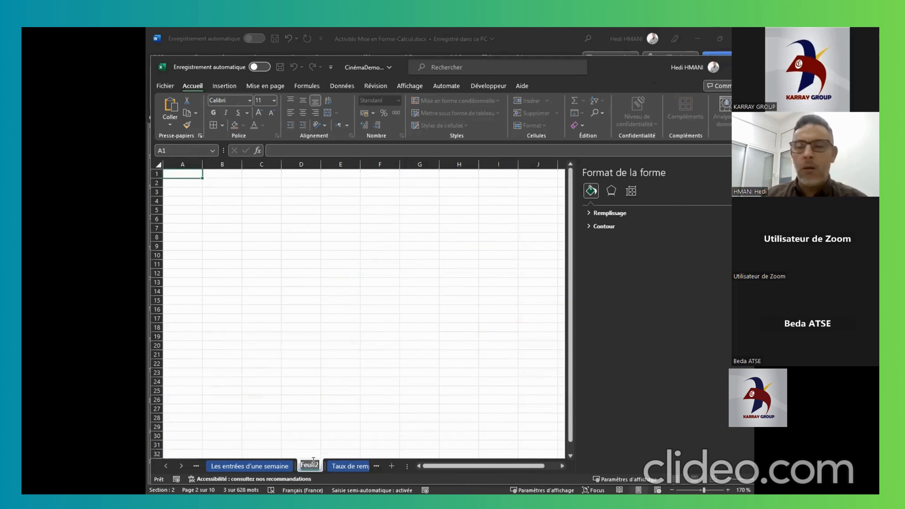
{"action": "key", "text": "ctrl+v"}
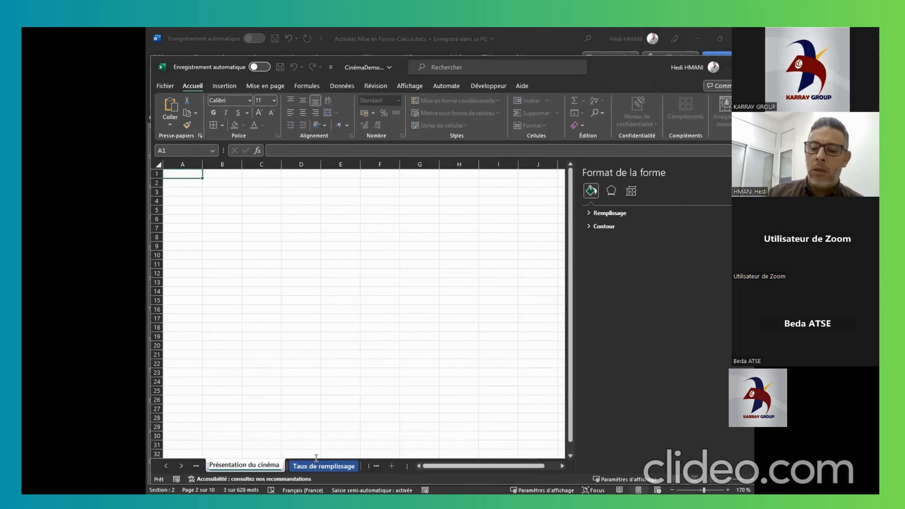
{"action": "type", "text": "2"}
{"action": "key", "text": "Return"}
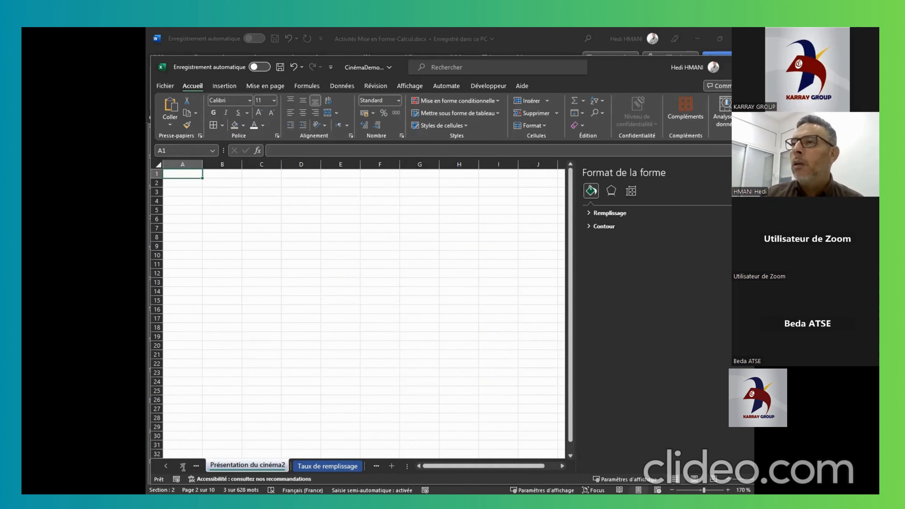
{"action": "left_click", "coordinate": [165, 466]}
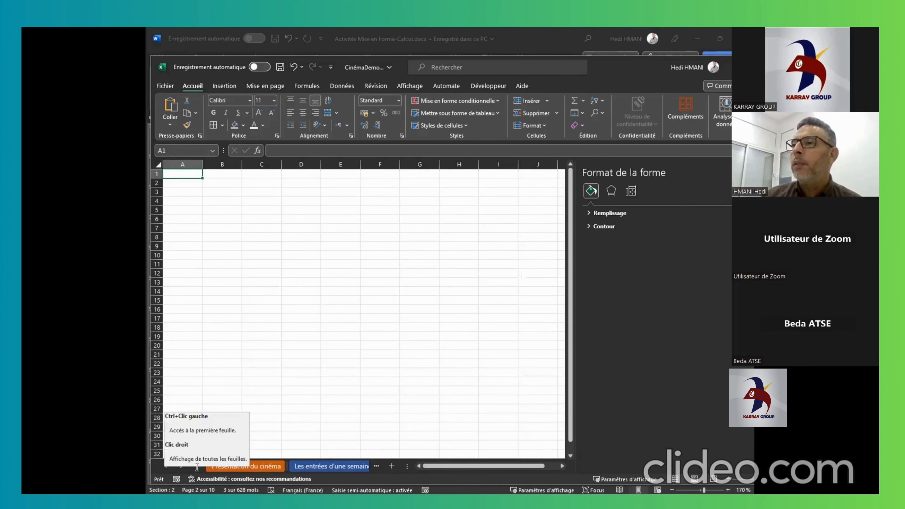
{"action": "left_click", "coordinate": [261, 466]}
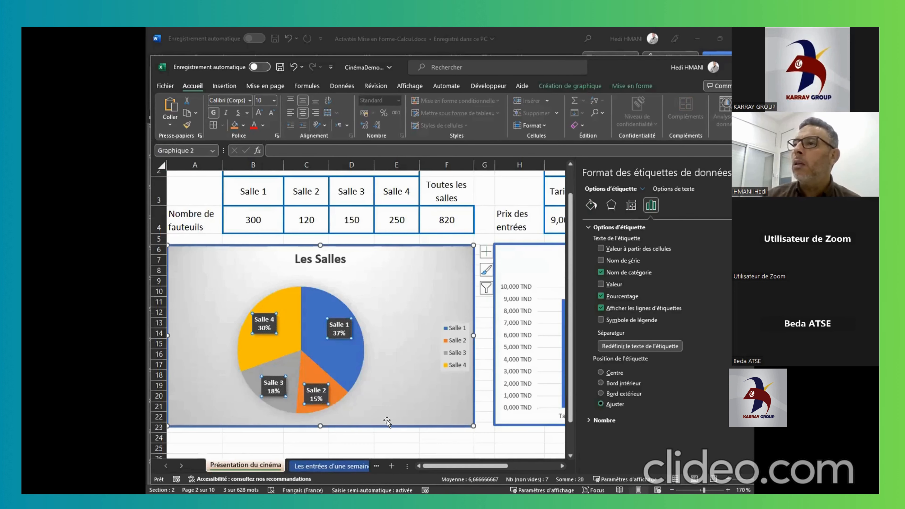
Examine the tab colour options of the "Présentation du cinéma" and "Les entrées d'une semaine" sheets, and return to "Présentation du cinéma"
{"action": "left_click", "coordinate": [367, 433]}
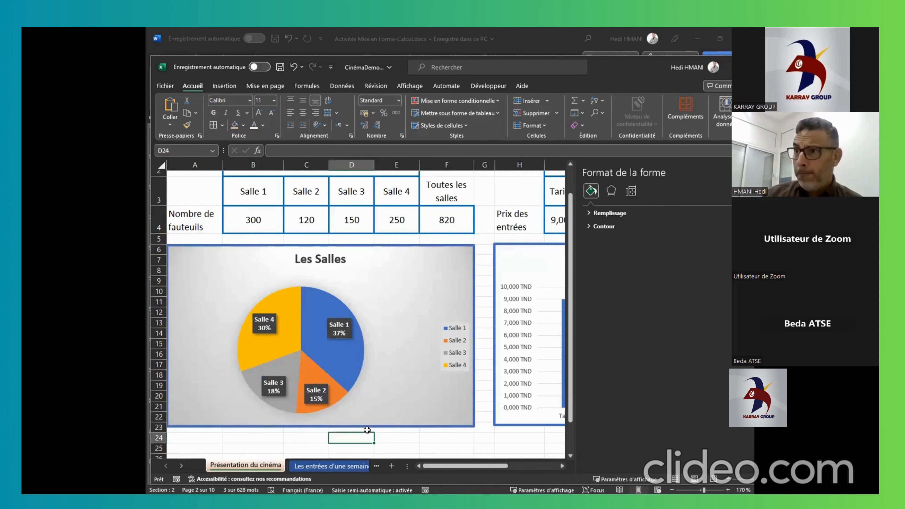
{"action": "right_click", "coordinate": [263, 469]}
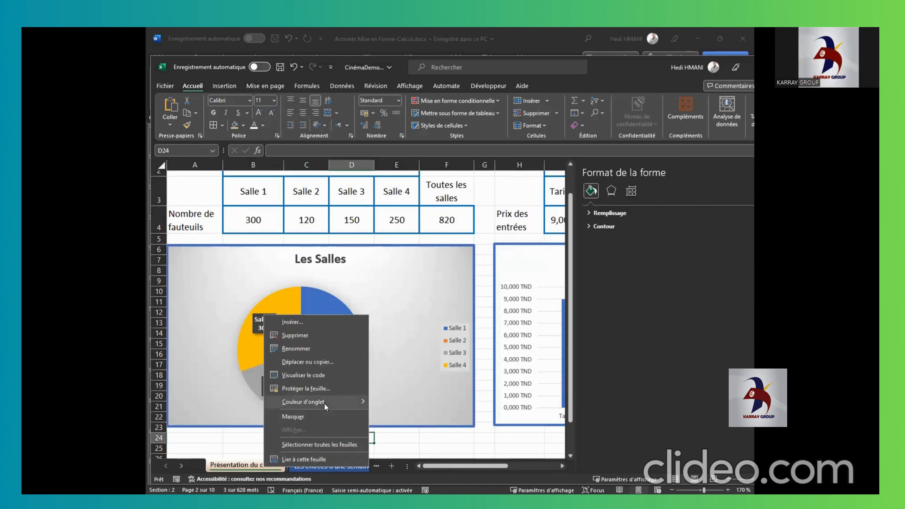
{"action": "mouse_move", "coordinate": [325, 404]}
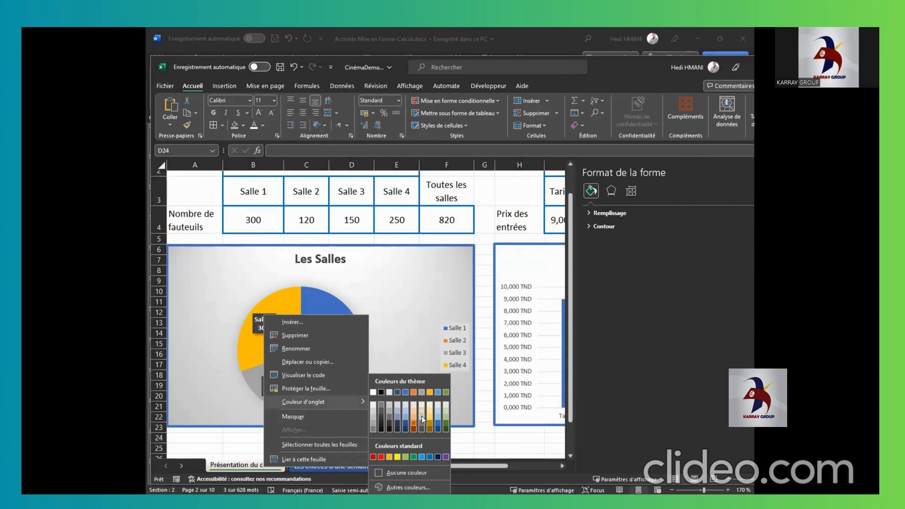
{"action": "left_click", "coordinate": [253, 462]}
{"action": "left_click", "coordinate": [292, 464]}
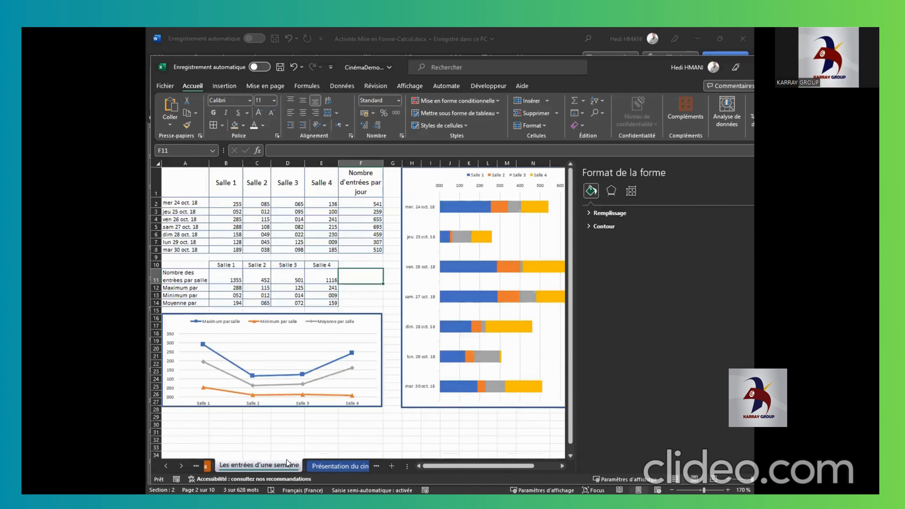
{"action": "right_click", "coordinate": [279, 463]}
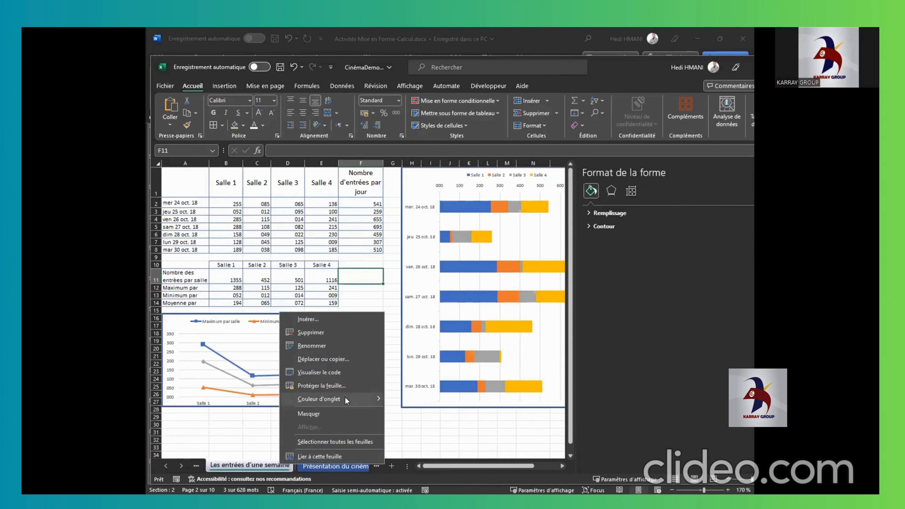
{"action": "mouse_move", "coordinate": [345, 398]}
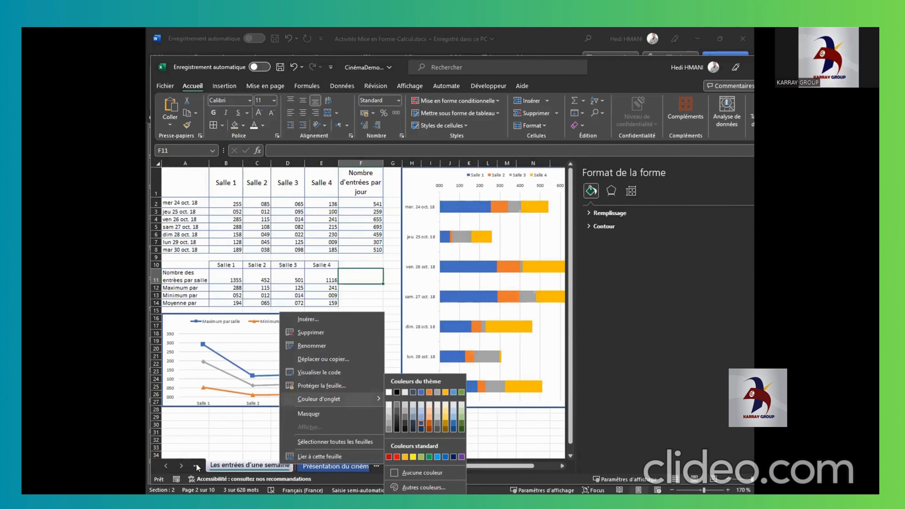
{"action": "left_click", "coordinate": [166, 468]}
{"action": "left_click", "coordinate": [165, 467]}
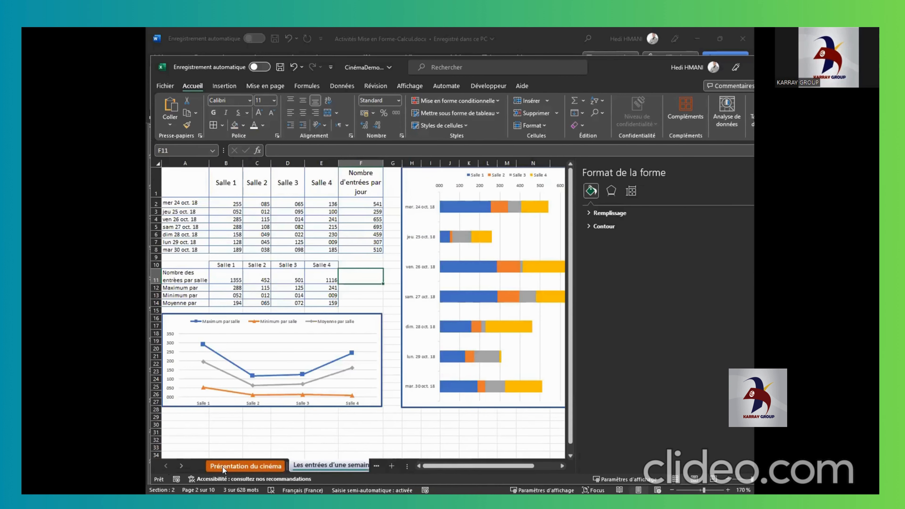
{"action": "left_click", "coordinate": [228, 467]}
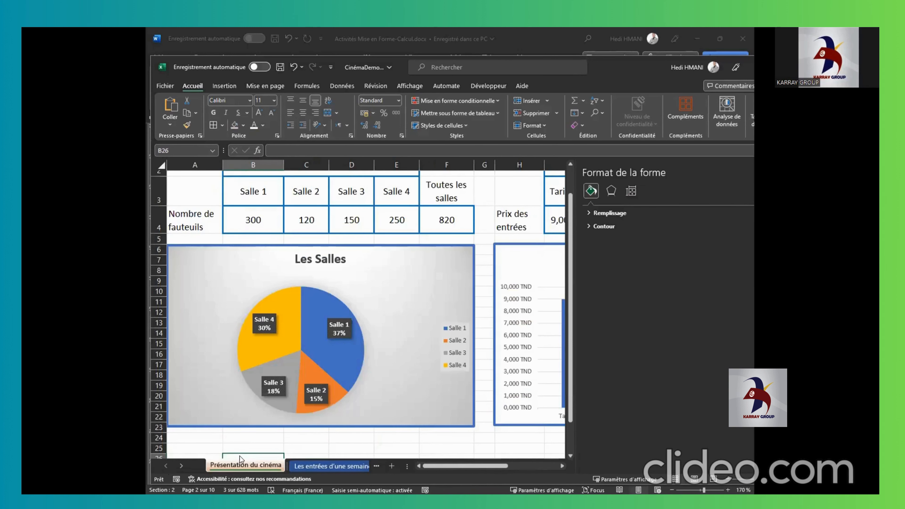
Switch to the Word document and read the page setup instructions and the model page with its header and footer
{"action": "key", "text": "alt+Tab"}
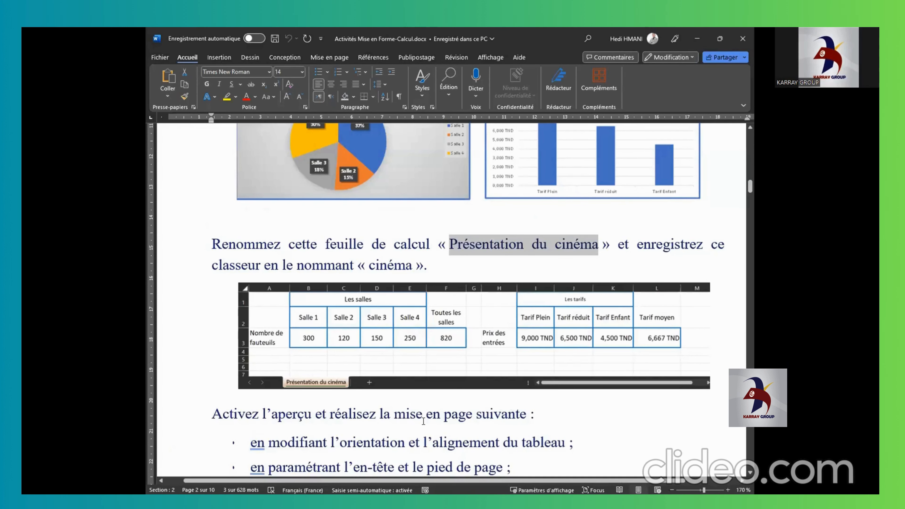
{"action": "scroll", "coordinate": [424, 421], "scroll_direction": "down", "scroll_amount": 10}
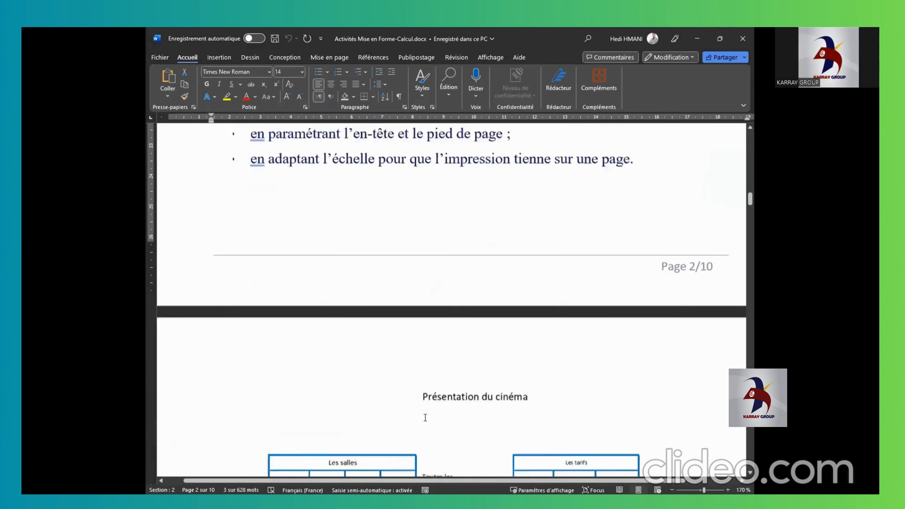
{"action": "scroll", "coordinate": [425, 417], "scroll_direction": "down", "scroll_amount": 7}
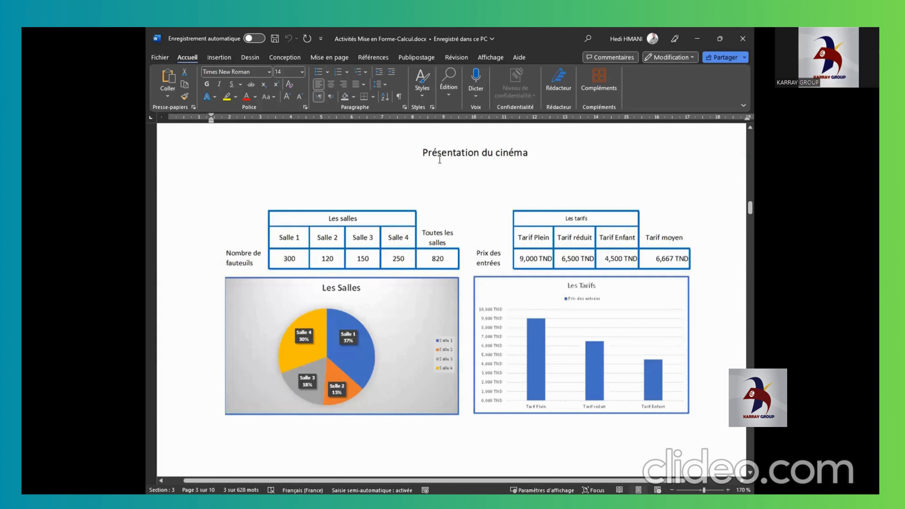
{"action": "scroll", "coordinate": [448, 330], "scroll_direction": "down", "scroll_amount": 3}
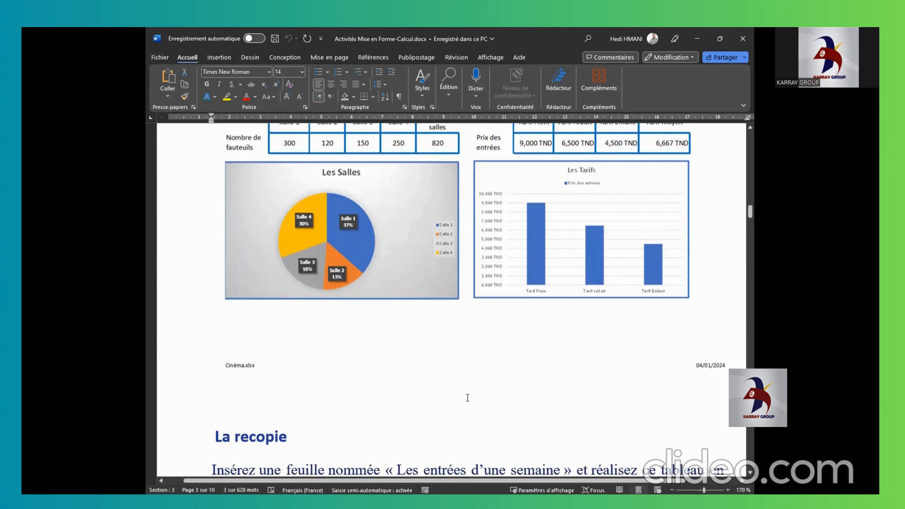
{"action": "scroll", "coordinate": [597, 256], "scroll_direction": "up", "scroll_amount": 1}
{"action": "scroll", "coordinate": [596, 257], "scroll_direction": "up", "scroll_amount": 1}
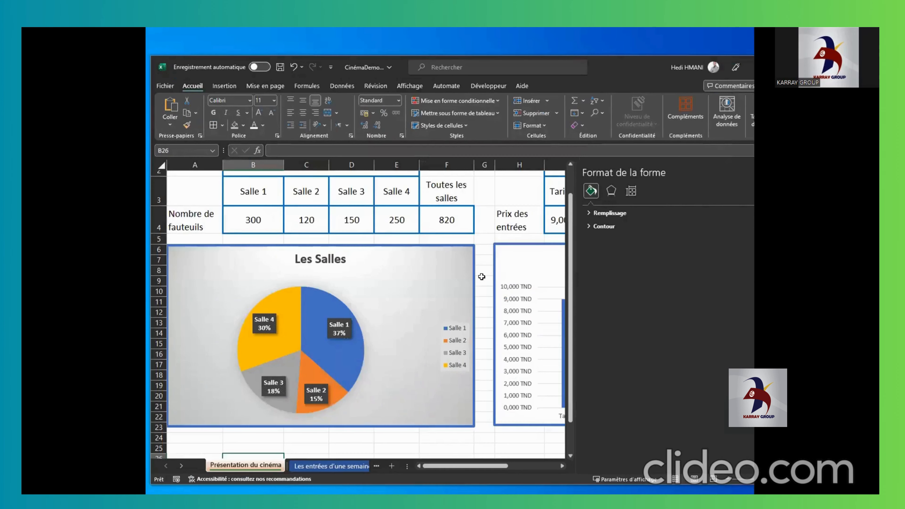
In the Excel workbook, clear the contents of rows 27 to 29 below the "Les Salles" chart
{"action": "left_click", "coordinate": [481, 278]}
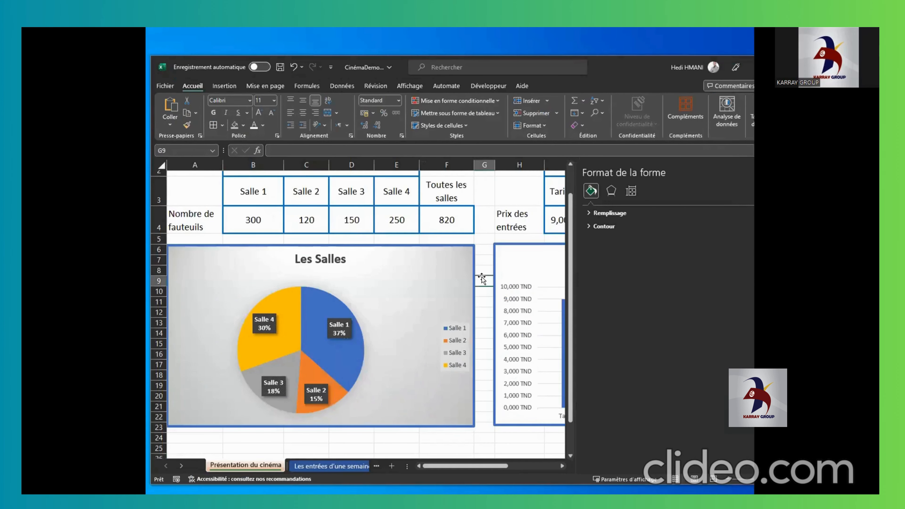
{"action": "scroll", "coordinate": [482, 277], "scroll_direction": "down", "scroll_amount": 1}
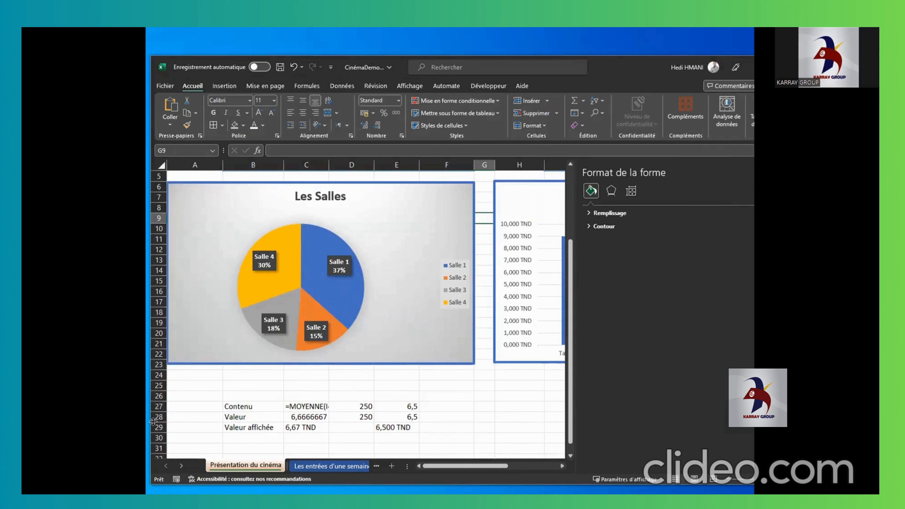
{"action": "left_click_drag", "start_coordinate": [160, 406], "coordinate": [160, 427]}
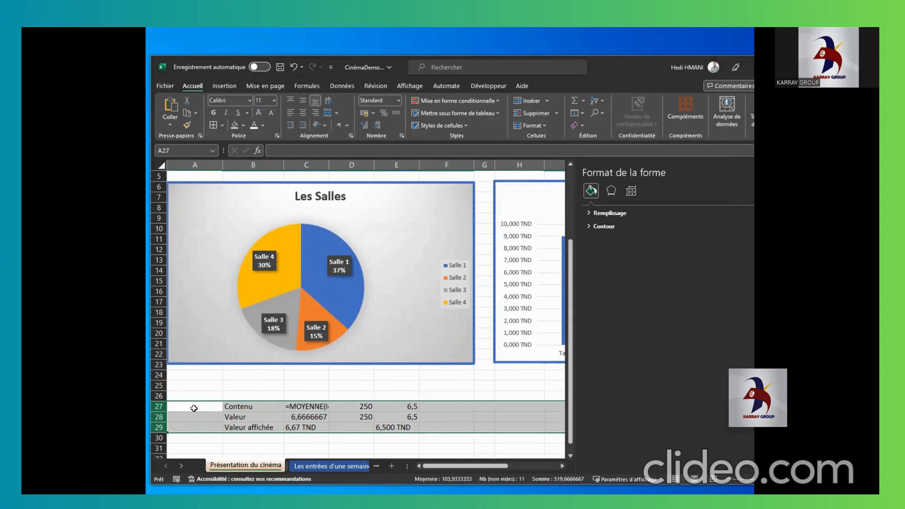
{"action": "key", "text": "Delete"}
{"action": "left_click", "coordinate": [465, 395]}
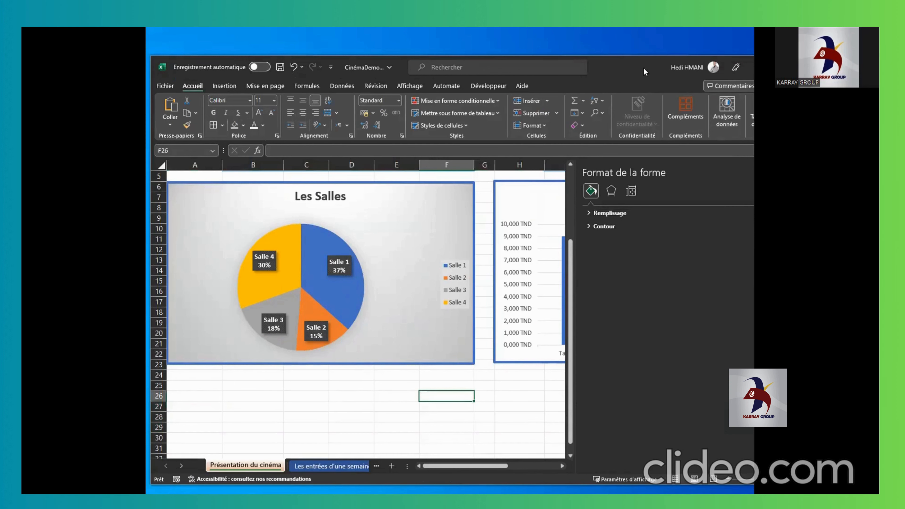
Close the Format de la forme pane, shifting the workbook window to reach it and back, and select cell A24
{"action": "left_click_drag", "start_coordinate": [644, 68], "coordinate": [582, 67]}
{"action": "left_click", "coordinate": [743, 174]}
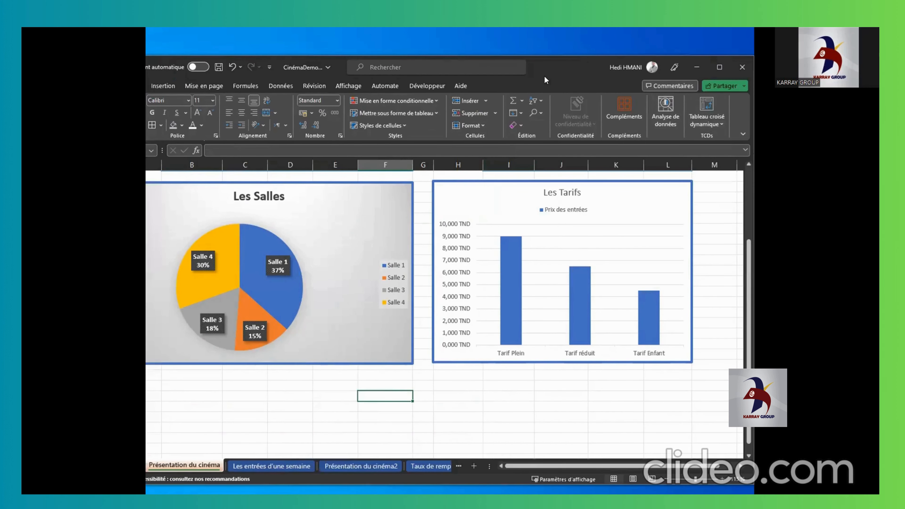
{"action": "left_click_drag", "start_coordinate": [551, 70], "coordinate": [616, 69]}
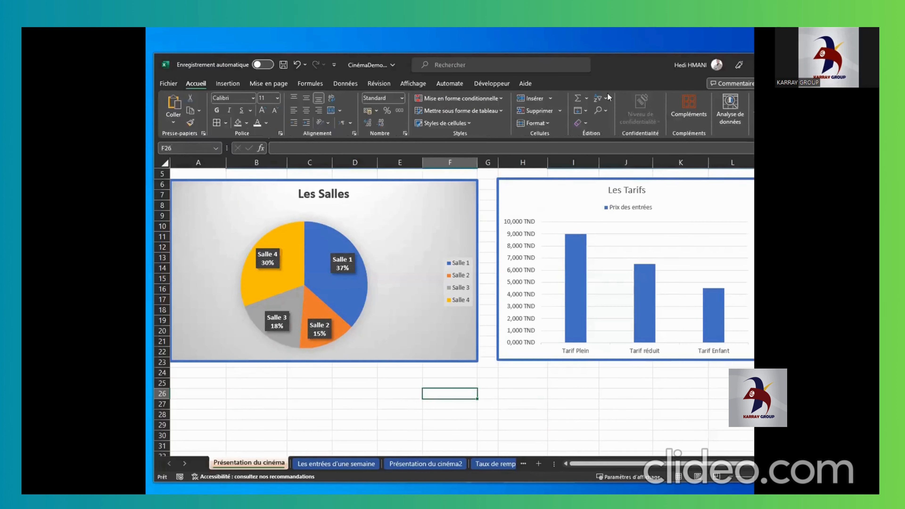
{"action": "left_click", "coordinate": [221, 372]}
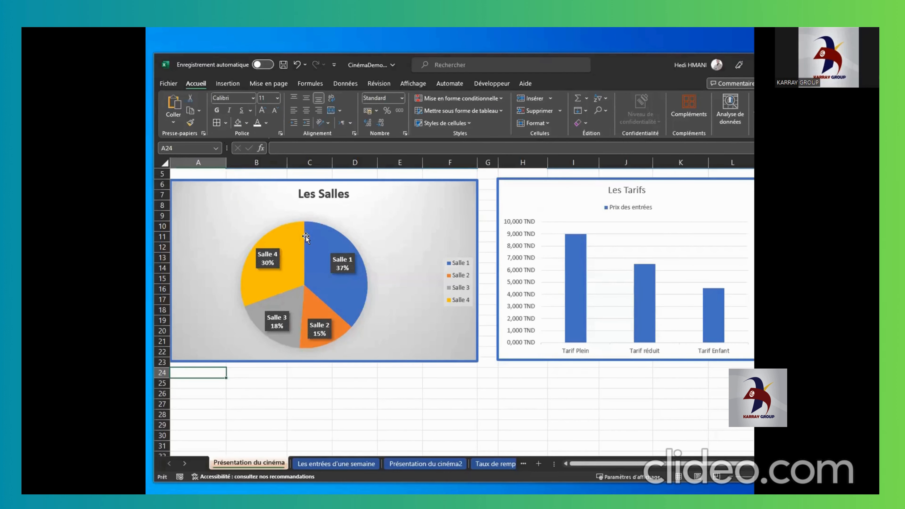
{"action": "mouse_move", "coordinate": [305, 236]}
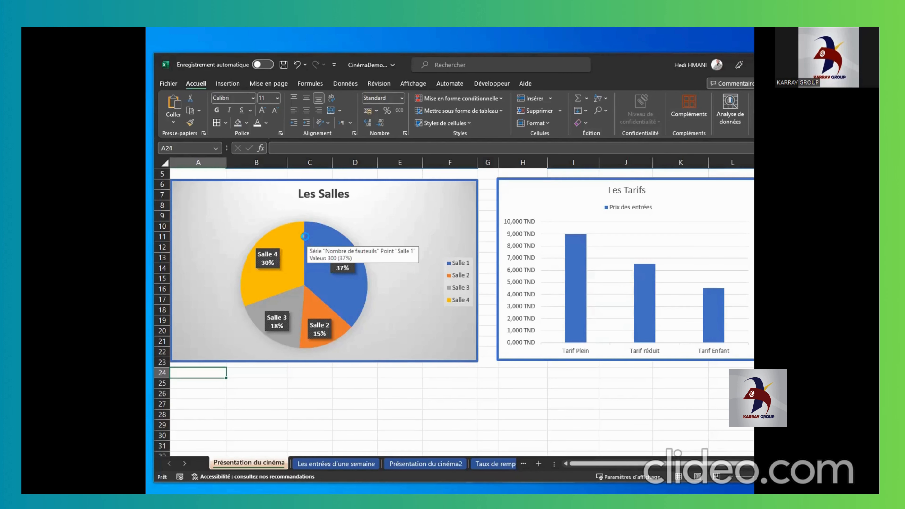
Open the print preview, set the scaling to Pas de mise à l'échelle, and check both preview pages
{"action": "key", "text": "ctrl+p"}
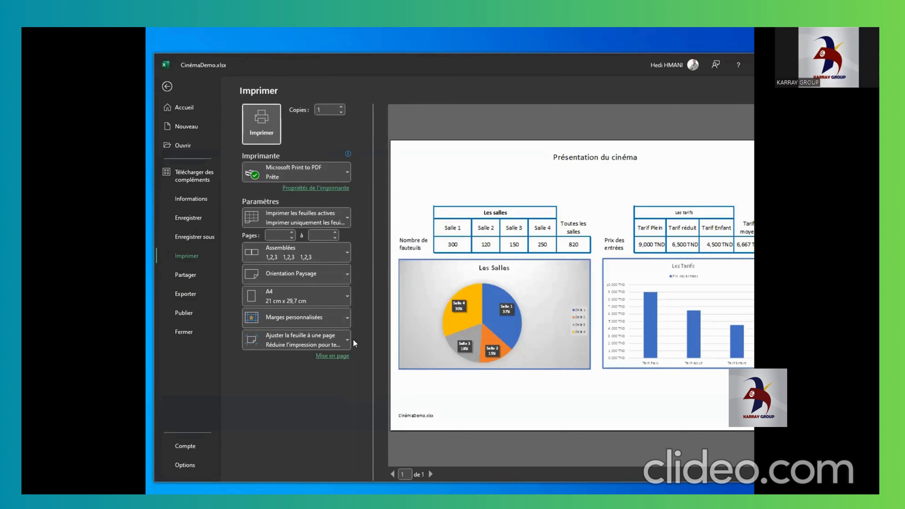
{"action": "left_click", "coordinate": [326, 338]}
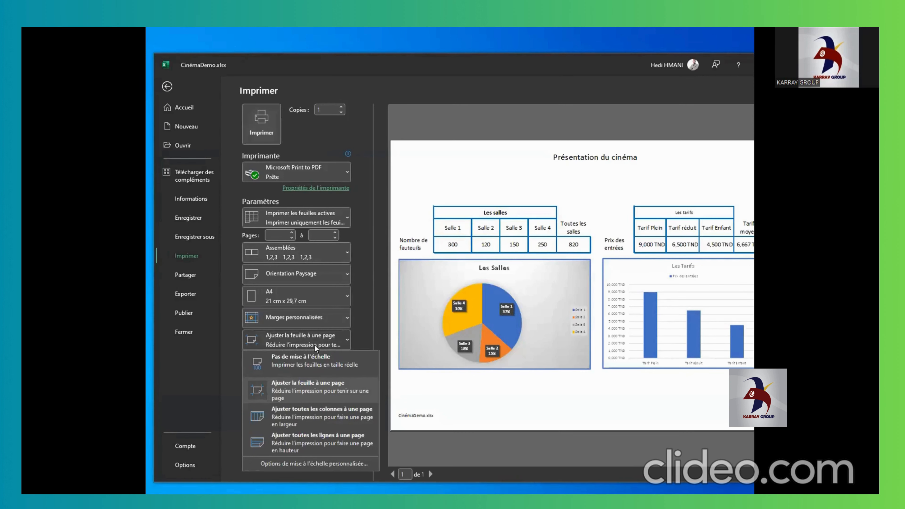
{"action": "left_click", "coordinate": [293, 358]}
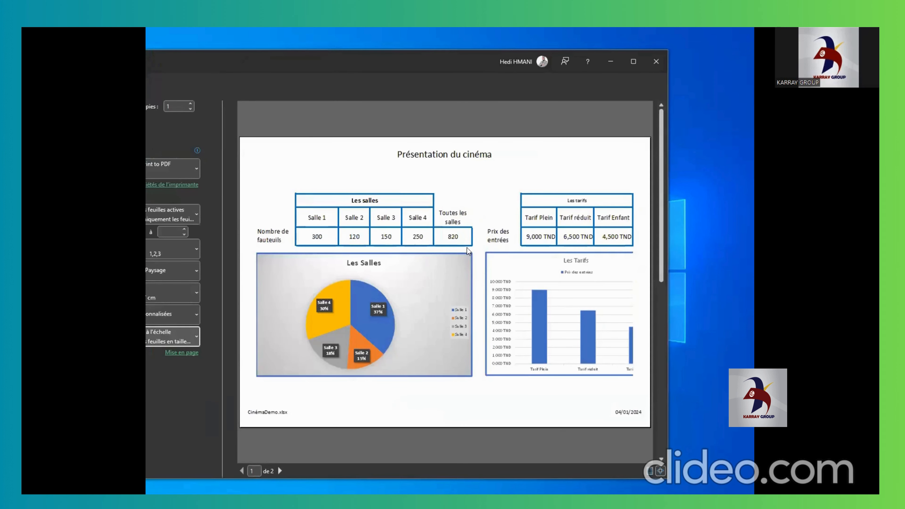
{"action": "left_click", "coordinate": [280, 471]}
{"action": "left_click", "coordinate": [241, 471]}
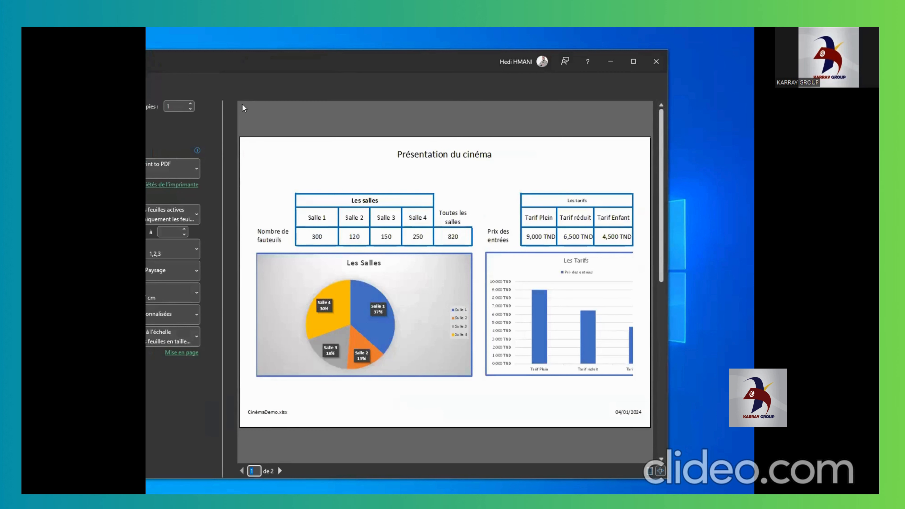
Try Orientation Portrait for the printout and look through both preview pages
{"action": "left_click_drag", "start_coordinate": [251, 66], "coordinate": [438, 55]}
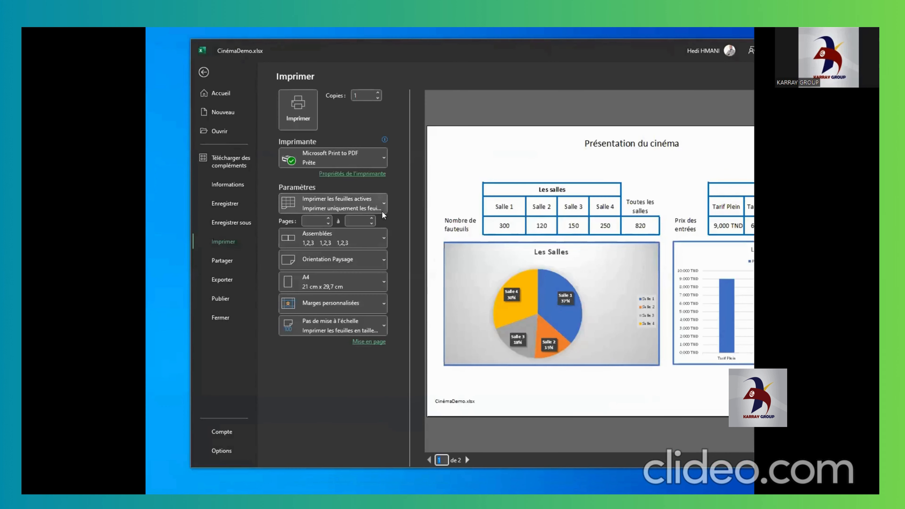
{"action": "left_click", "coordinate": [378, 259]}
{"action": "left_click", "coordinate": [326, 283]}
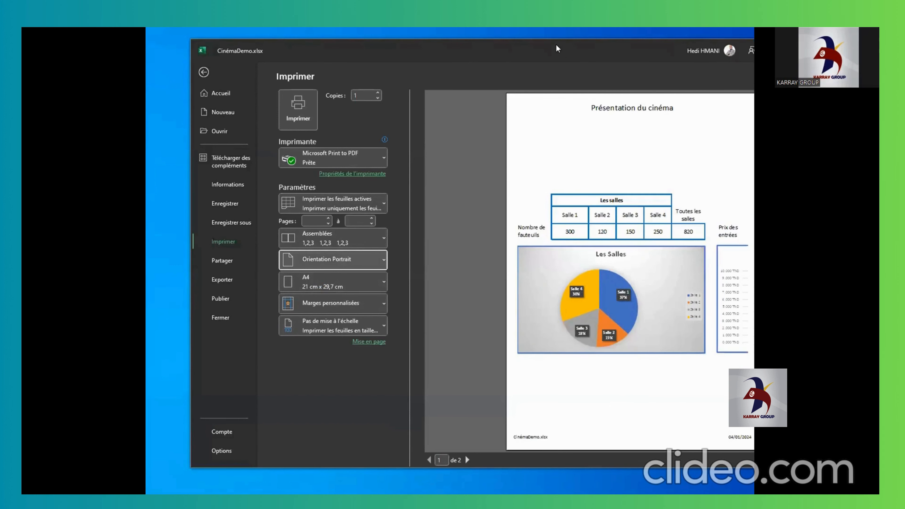
{"action": "left_click_drag", "start_coordinate": [559, 48], "coordinate": [379, 48]}
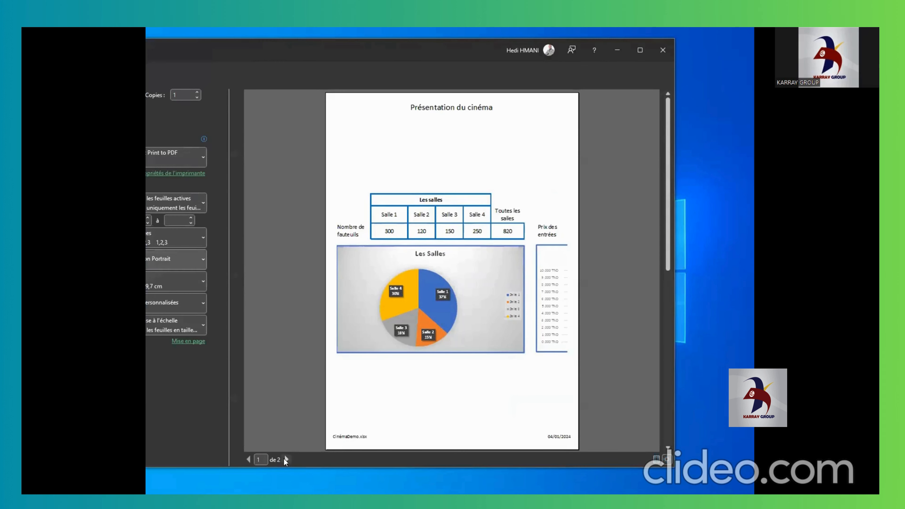
{"action": "left_click", "coordinate": [286, 459]}
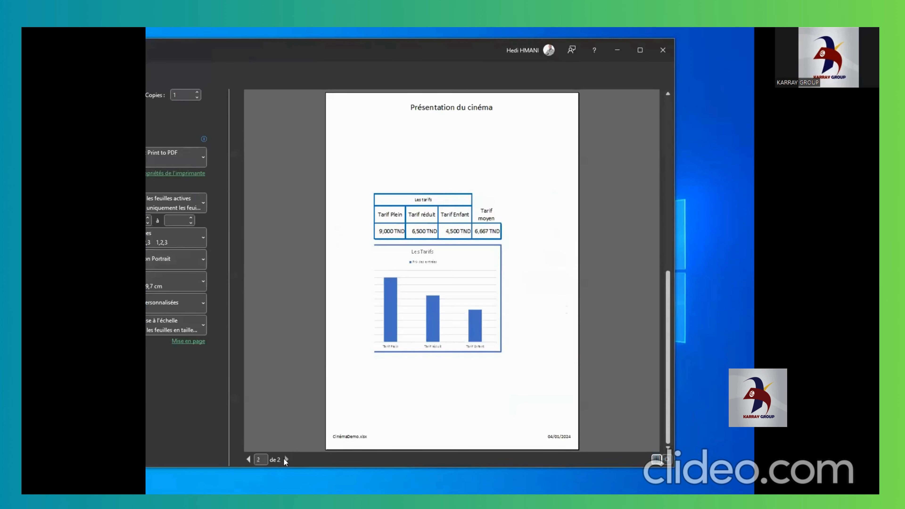
{"action": "left_click", "coordinate": [249, 459]}
Set the page orientation back to Orientation Paysage, moving the window to bring the print settings into reach
{"action": "left_click_drag", "start_coordinate": [339, 46], "coordinate": [503, 46]}
{"action": "left_click", "coordinate": [359, 258]}
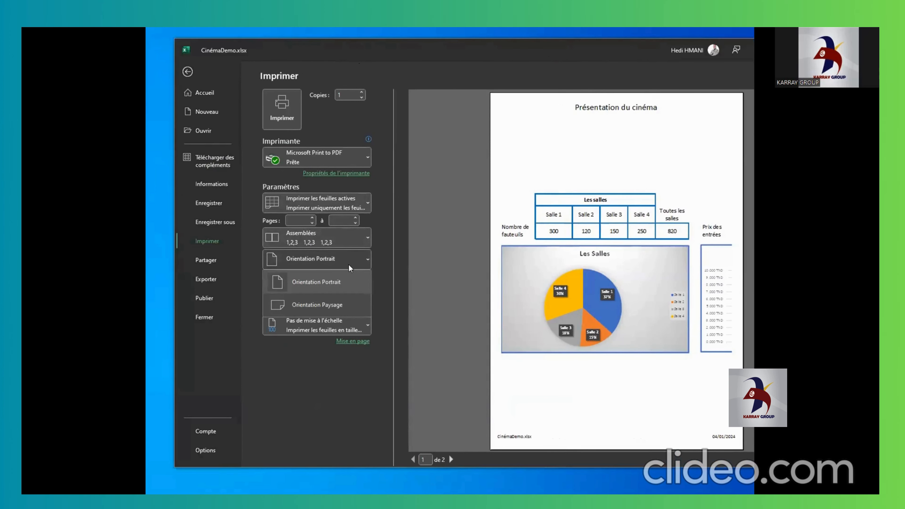
{"action": "left_click", "coordinate": [332, 304]}
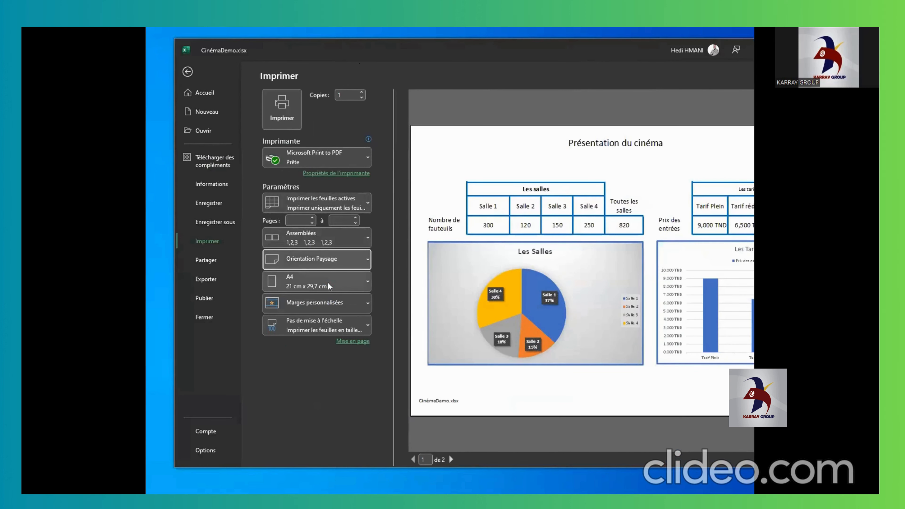
Set the print margins to Étroites, and view the scaling options without choosing one
{"action": "left_click", "coordinate": [348, 305]}
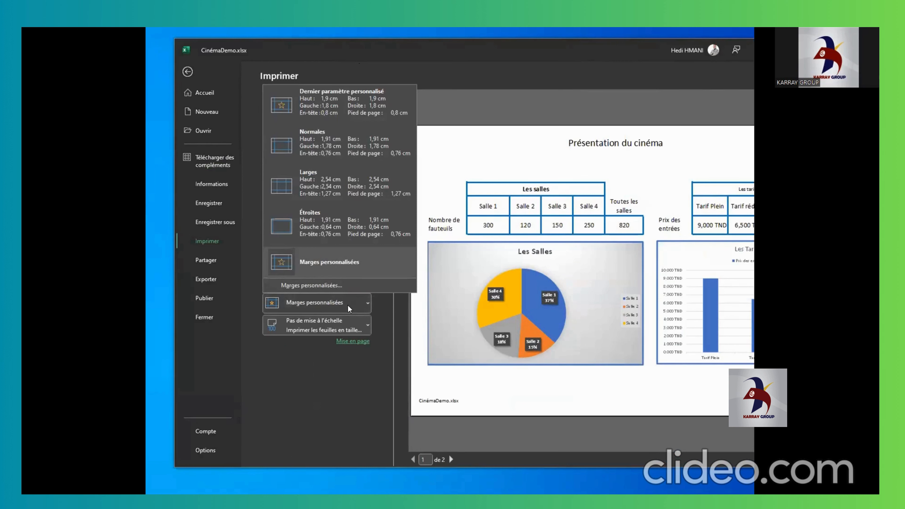
{"action": "left_click", "coordinate": [325, 229]}
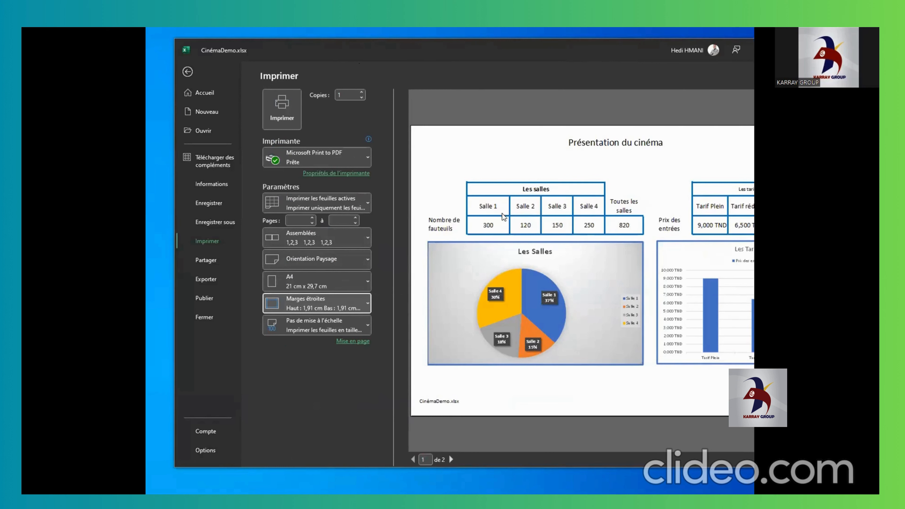
{"action": "left_click", "coordinate": [314, 331]}
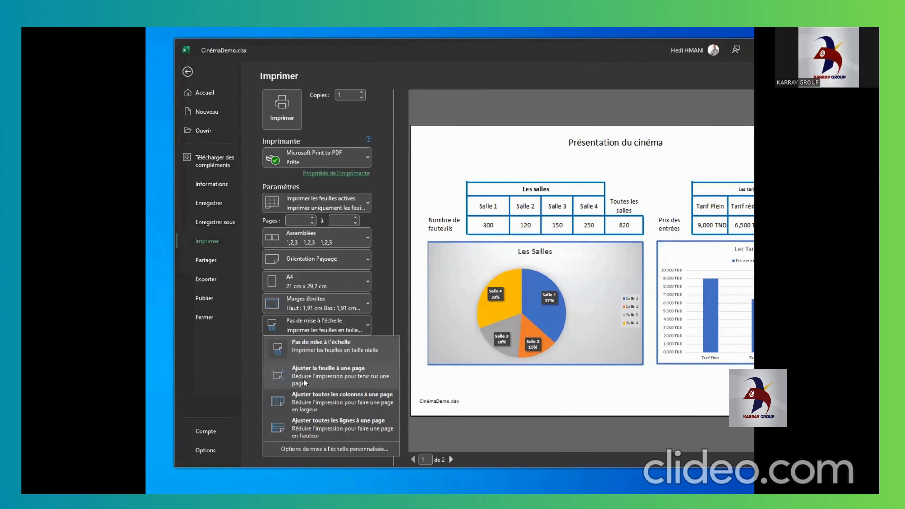
{"action": "left_click", "coordinate": [387, 383]}
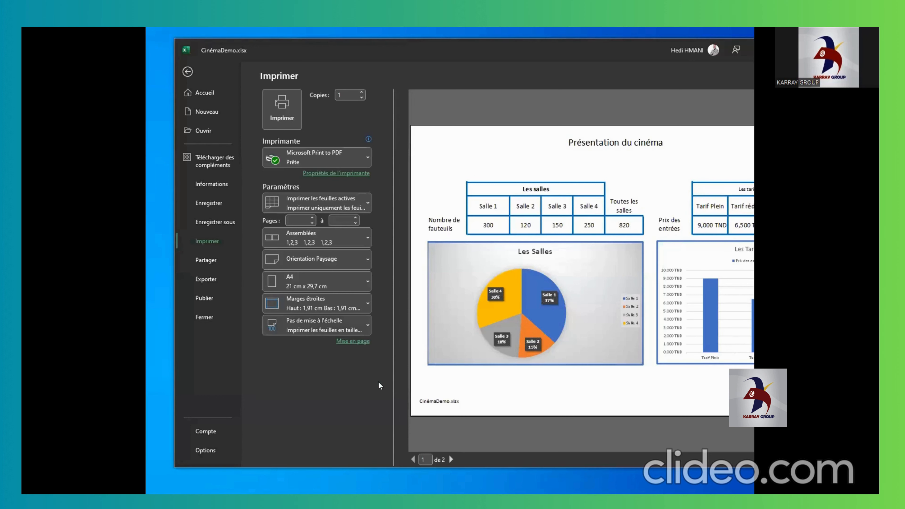
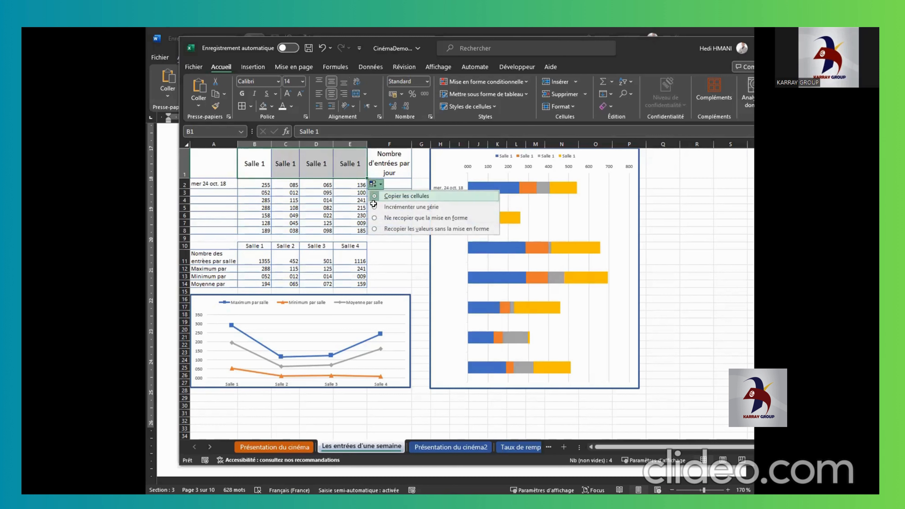
Make the Salle 1 header filled across B1:E1 an incremented series, and compare the headers with the model table in Word
{"action": "left_click", "coordinate": [392, 206]}
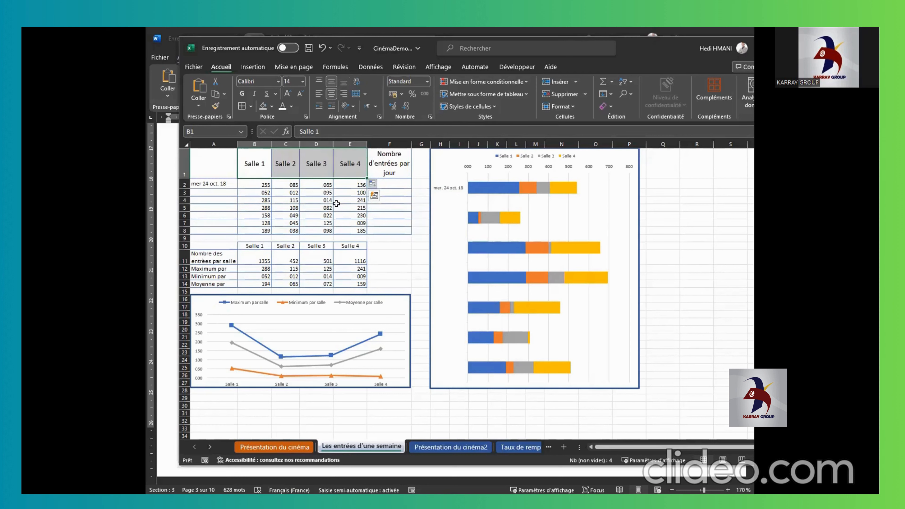
{"action": "left_click", "coordinate": [266, 201]}
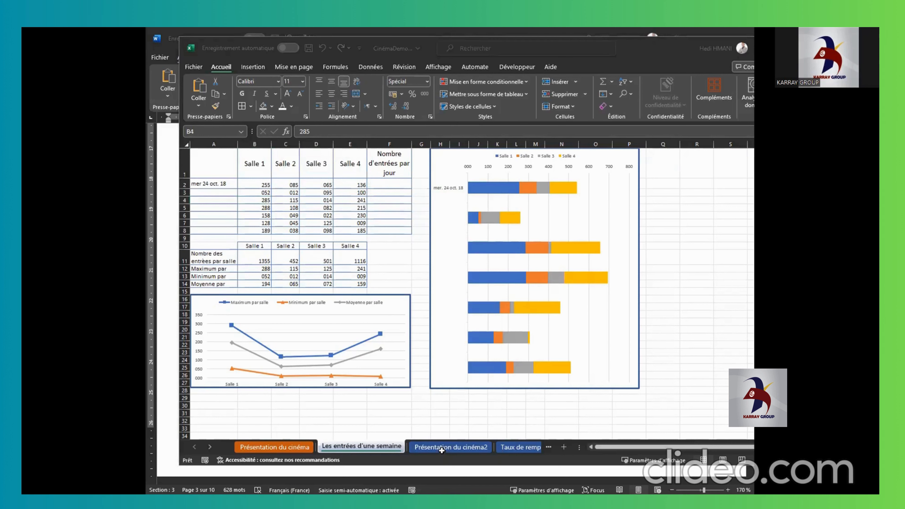
{"action": "key", "text": "alt+Tab"}
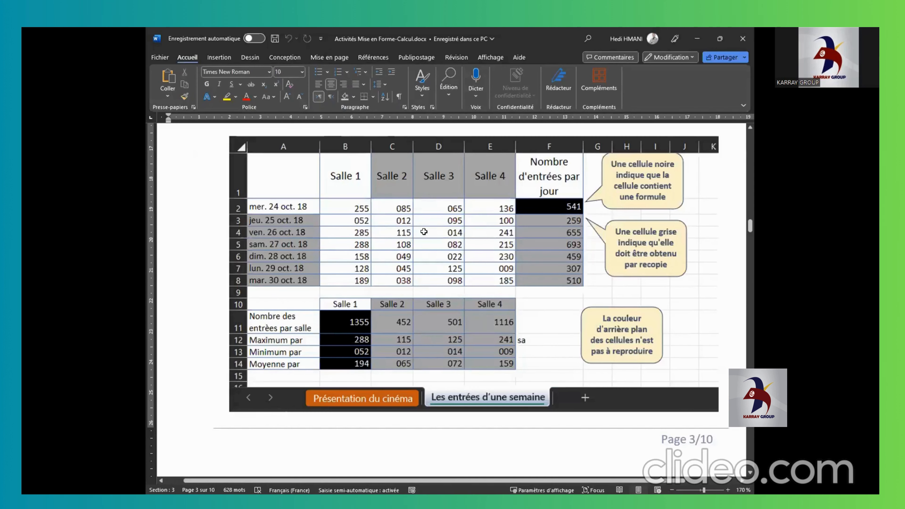
{"action": "key", "text": "alt+Tab"}
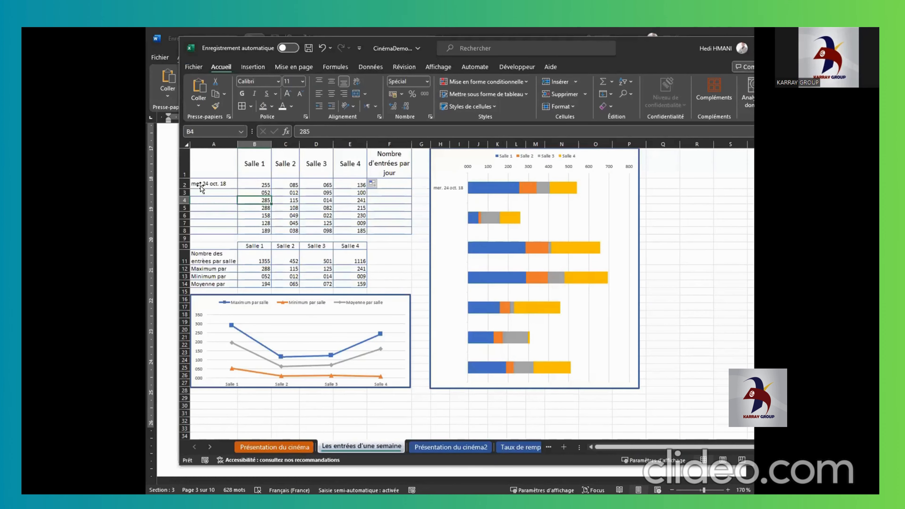
Fill the date in A2 down to A8 as consecutive days, and check the dates against the model table in Word
{"action": "left_click", "coordinate": [200, 186]}
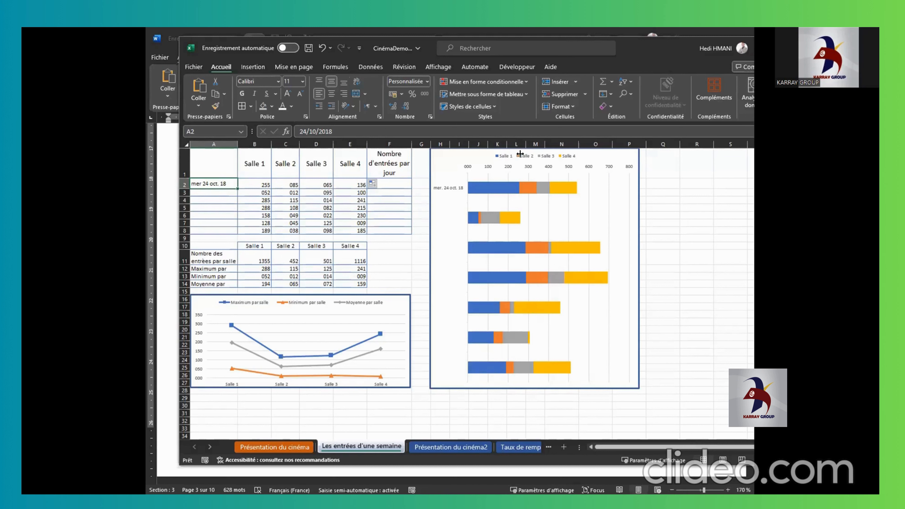
{"action": "left_click", "coordinate": [429, 117]}
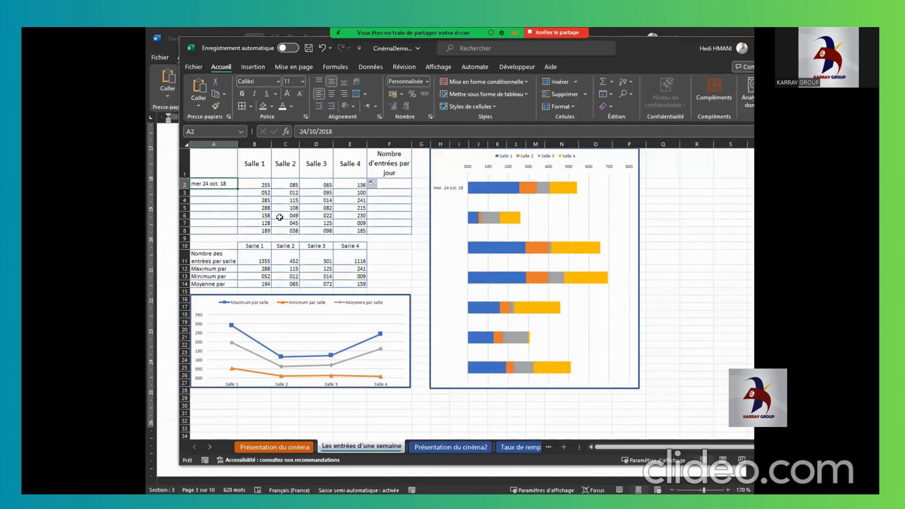
{"action": "left_click", "coordinate": [221, 208]}
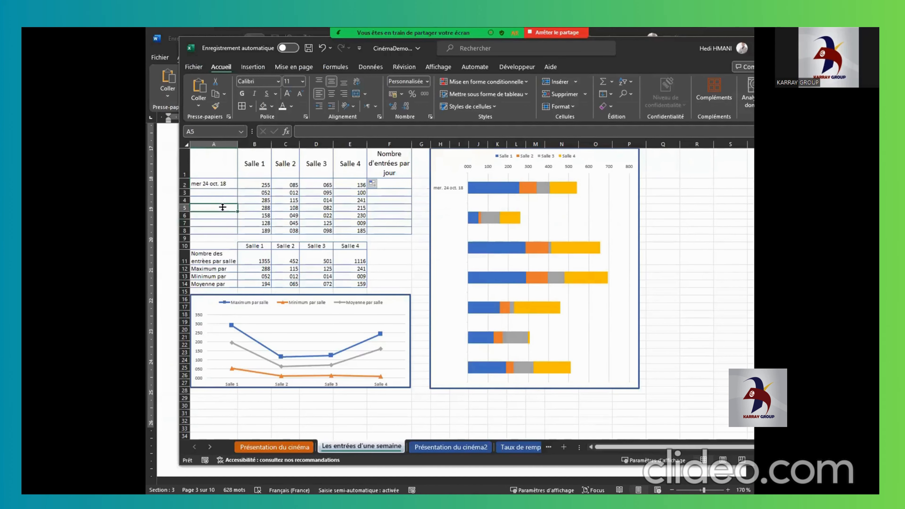
{"action": "left_click", "coordinate": [218, 184]}
{"action": "left_click_drag", "start_coordinate": [236, 187], "coordinate": [236, 227]}
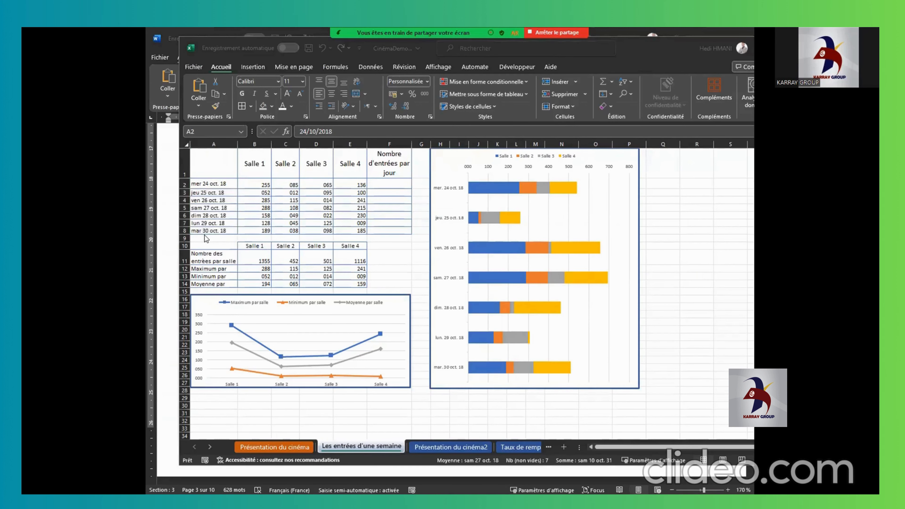
{"action": "key", "text": "alt+Tab"}
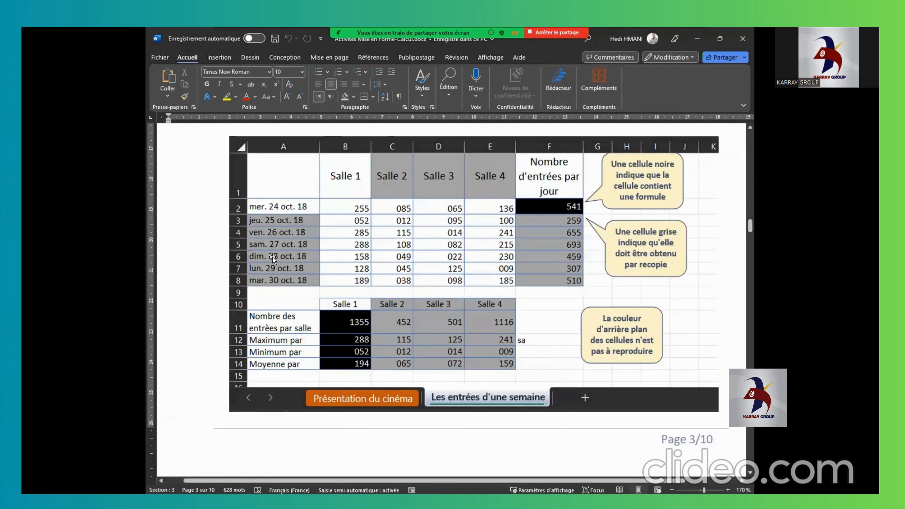
{"action": "key", "text": "alt+Tab"}
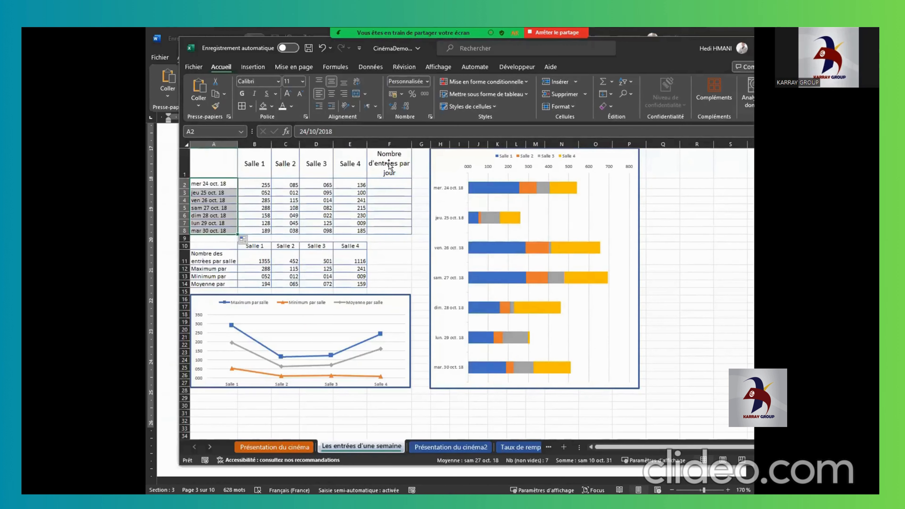
Total the first day's entries in F2 with =SOMME(B2:E2) and ignore the error flagged on that formula
{"action": "left_click", "coordinate": [389, 166]}
{"action": "left_click", "coordinate": [384, 185]}
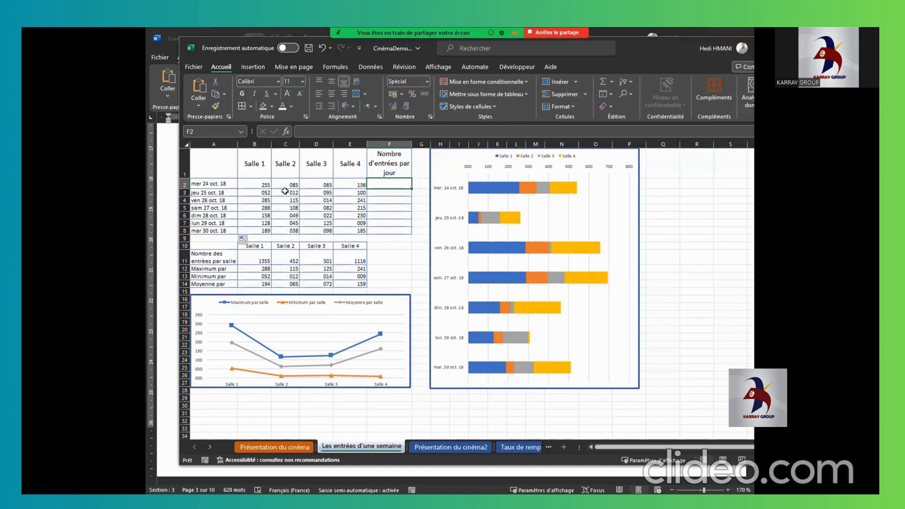
{"action": "key", "text": "alt+equal"}
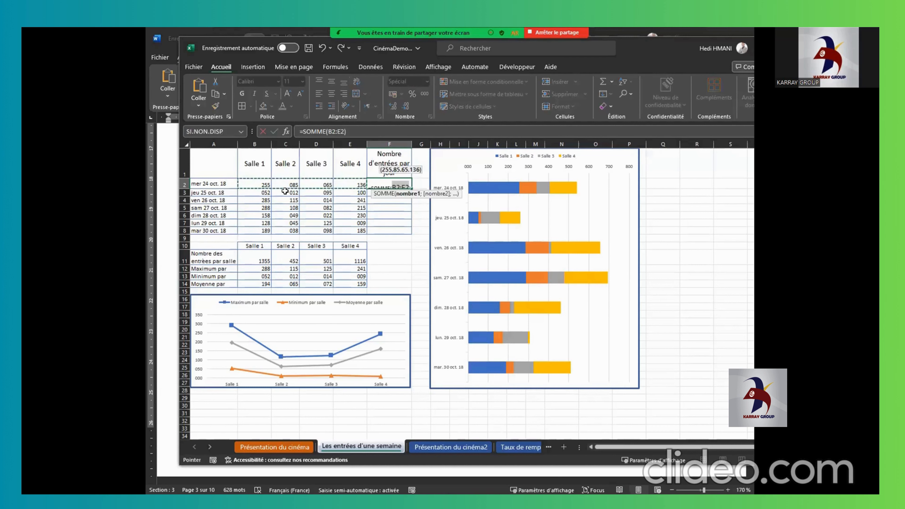
{"action": "key", "text": "Return"}
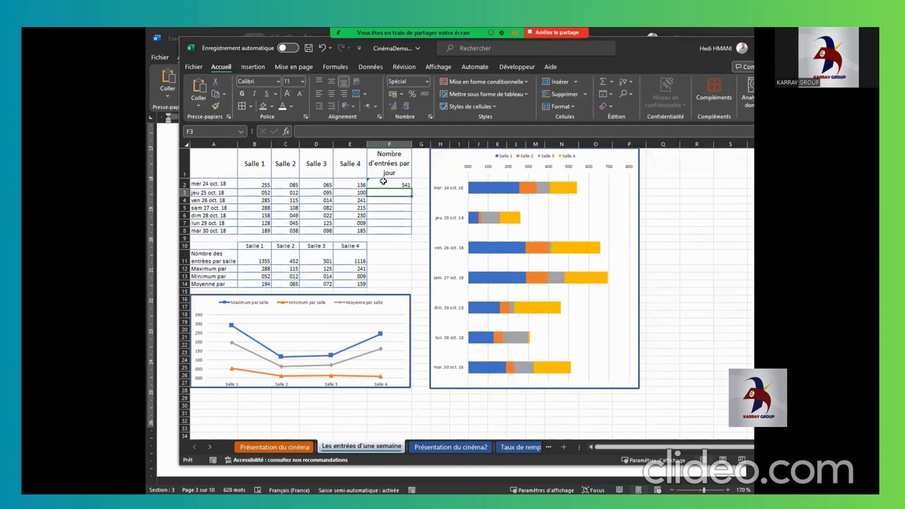
{"action": "left_click", "coordinate": [383, 181]}
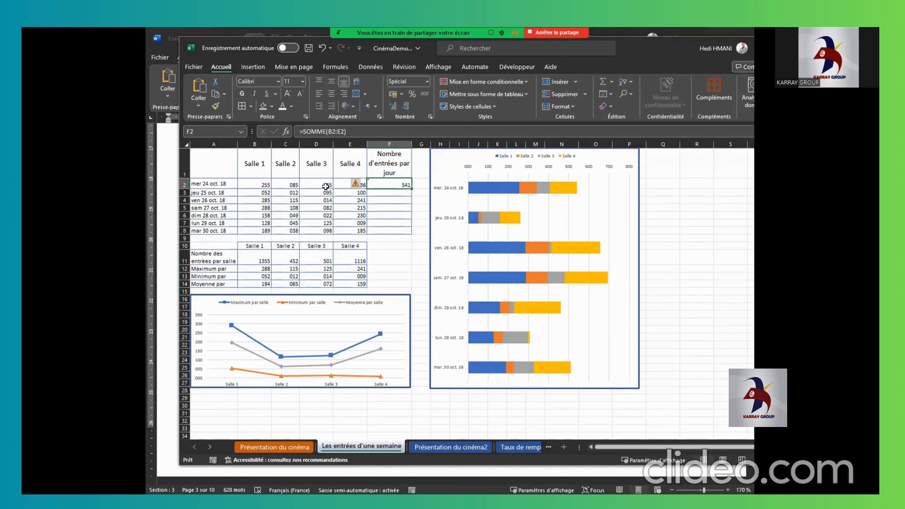
{"action": "left_click", "coordinate": [360, 183]}
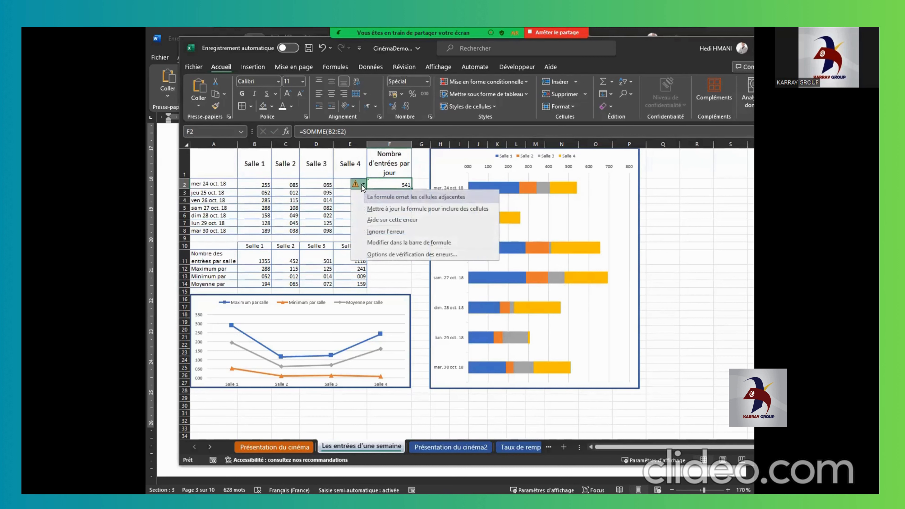
{"action": "left_click", "coordinate": [369, 230]}
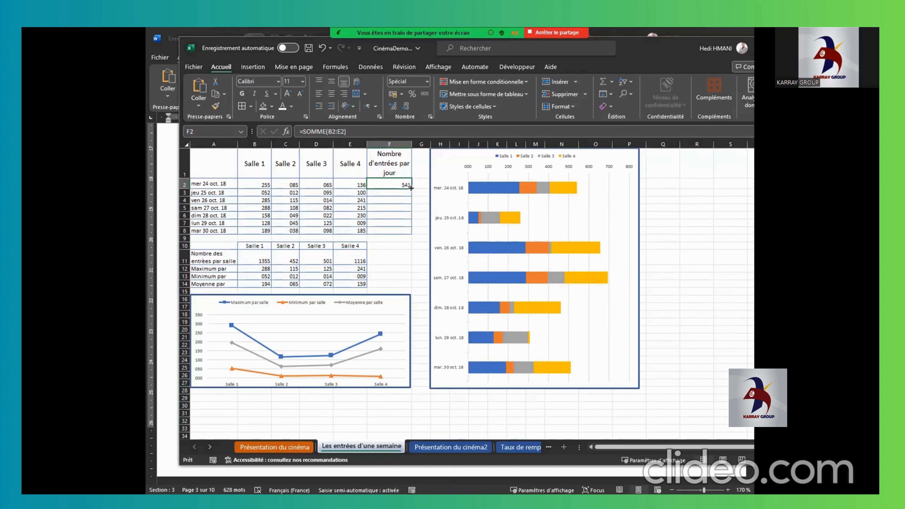
Copy the daily total formula from F2 down to F8 and ignore the errors flagged in F3:F8
{"action": "left_click_drag", "start_coordinate": [411, 187], "coordinate": [411, 234]}
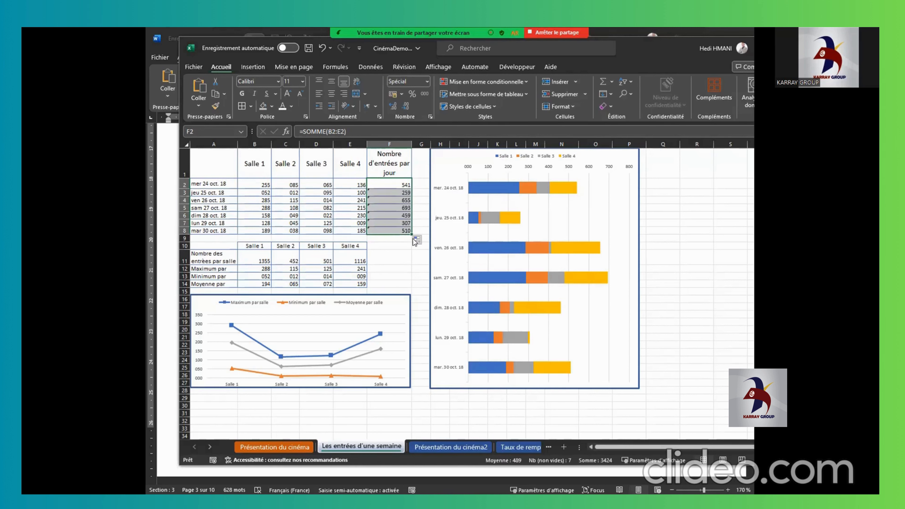
{"action": "left_click", "coordinate": [383, 245]}
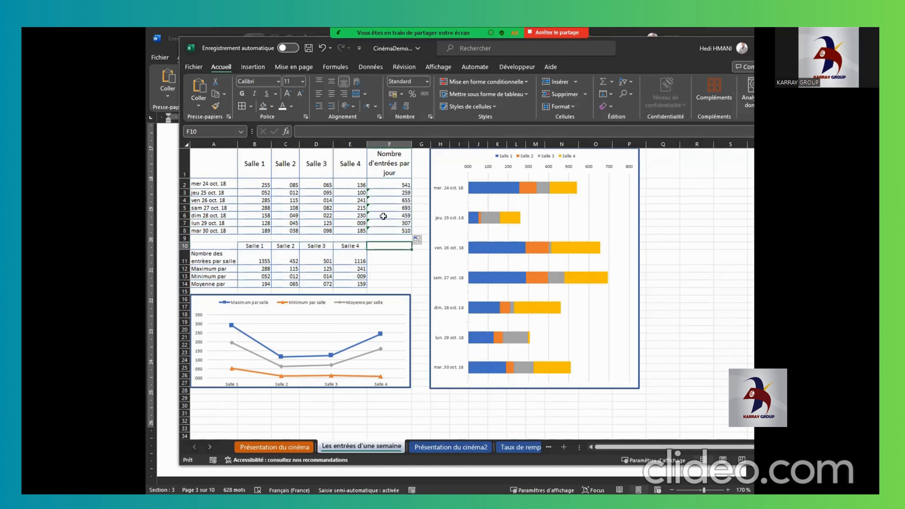
{"action": "left_click_drag", "start_coordinate": [382, 194], "coordinate": [384, 231]}
{"action": "left_click", "coordinate": [363, 194]}
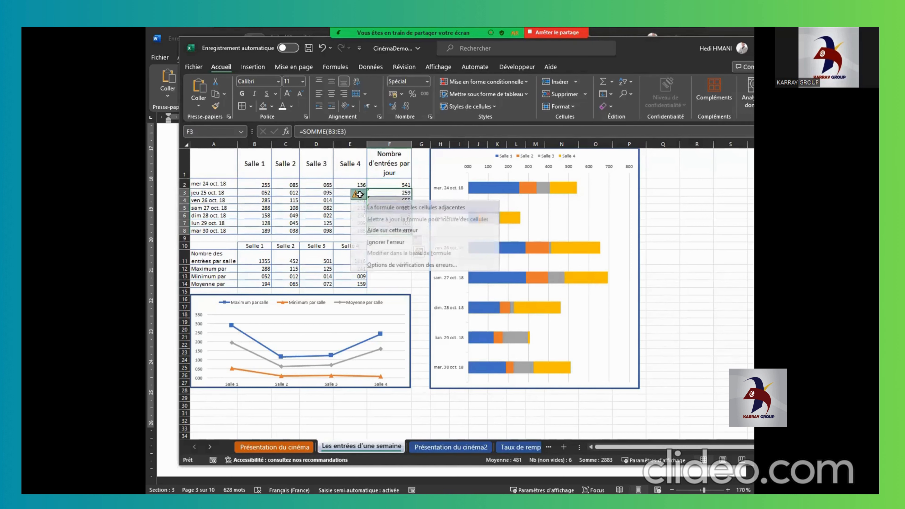
{"action": "left_click", "coordinate": [369, 242]}
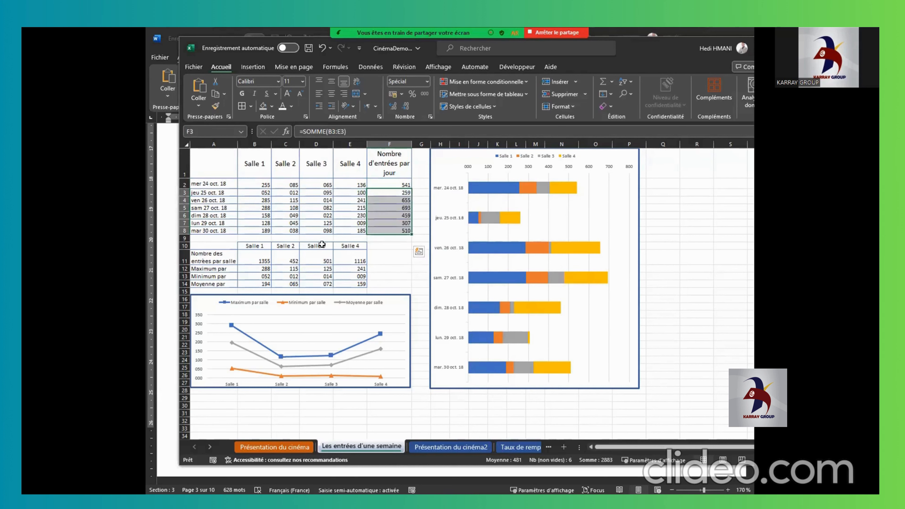
{"action": "left_click", "coordinate": [327, 256]}
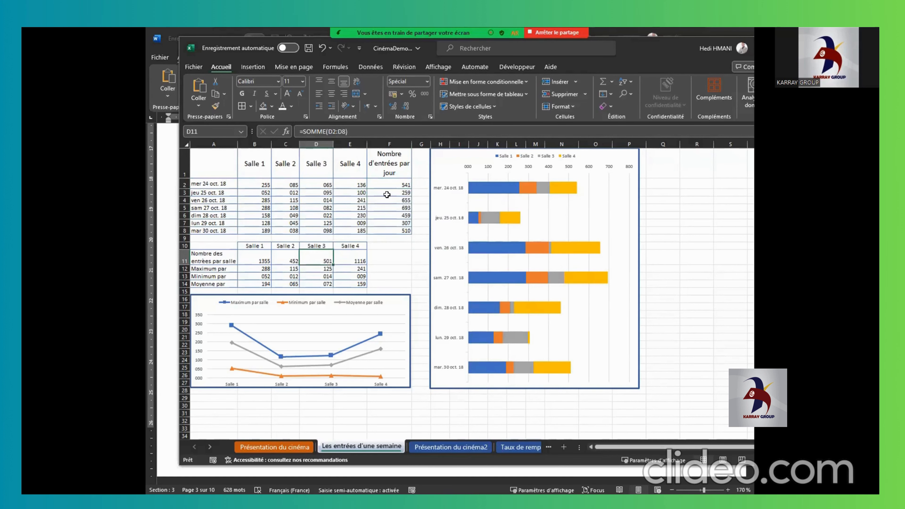
Compare the daily totals and the entries in B2:E8 with the model table in the Word document
{"action": "key", "text": "alt+Tab"}
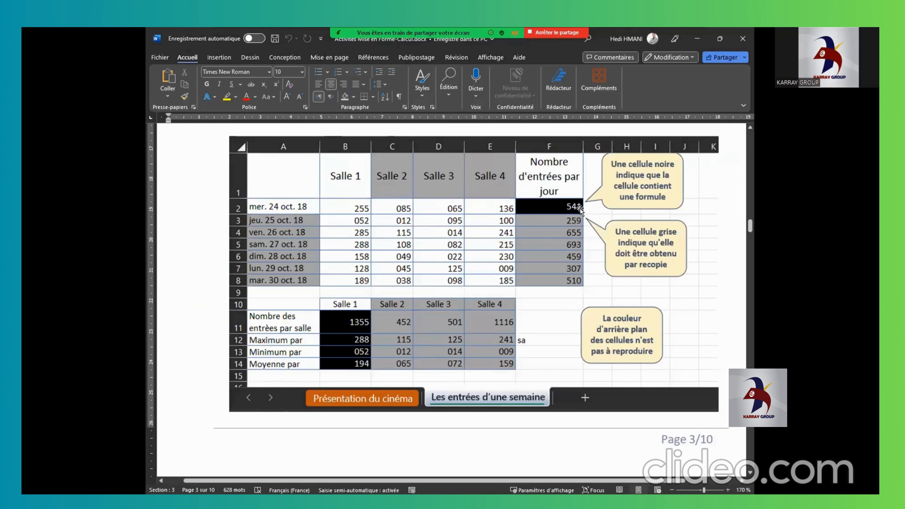
{"action": "key", "text": "alt+Tab"}
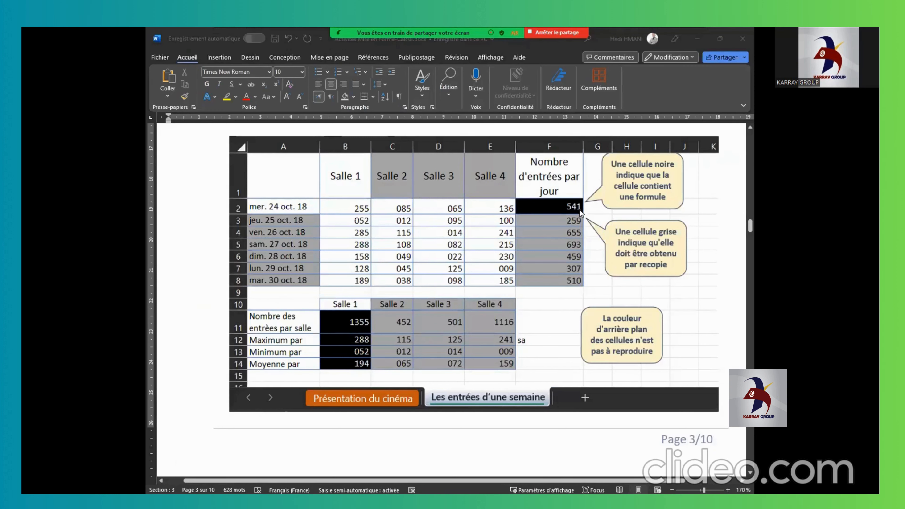
{"action": "key", "text": "alt+Tab"}
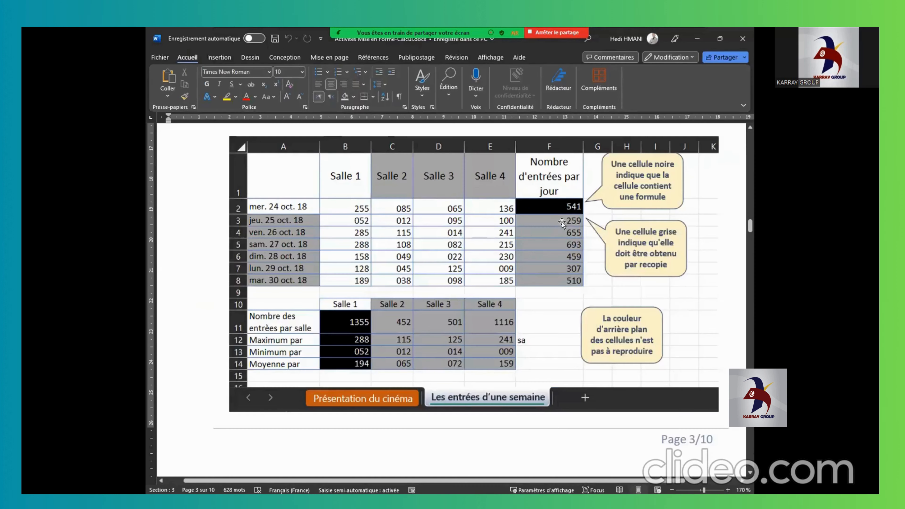
{"action": "key", "text": "alt+Tab"}
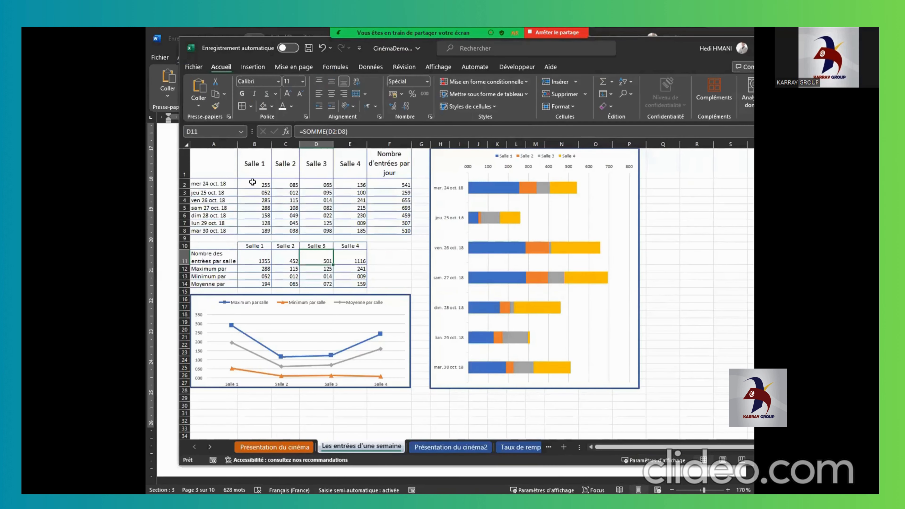
{"action": "left_click_drag", "start_coordinate": [253, 184], "coordinate": [362, 232]}
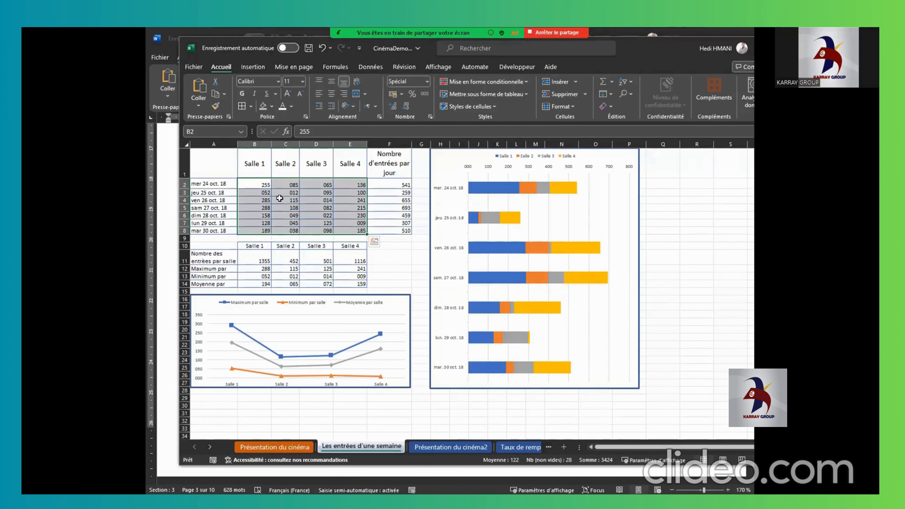
{"action": "left_click", "coordinate": [280, 202]}
{"action": "key", "text": "alt+Tab"}
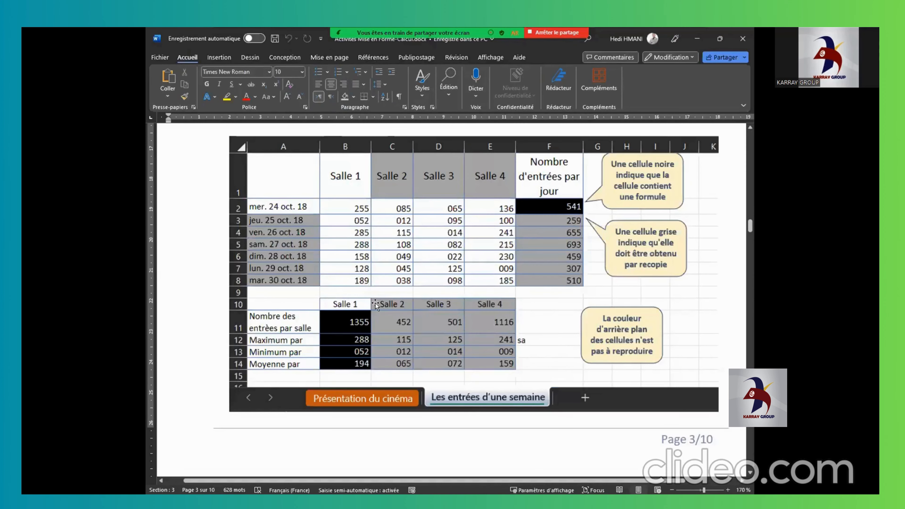
{"action": "key", "text": "alt+Tab"}
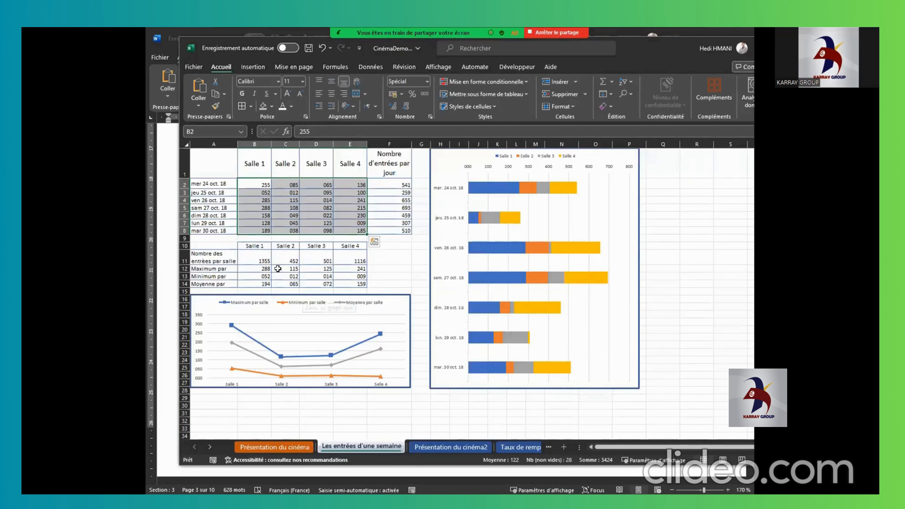
Fill the Salle 1 header in B10 across to E10 as an incremented series
{"action": "left_click", "coordinate": [259, 247]}
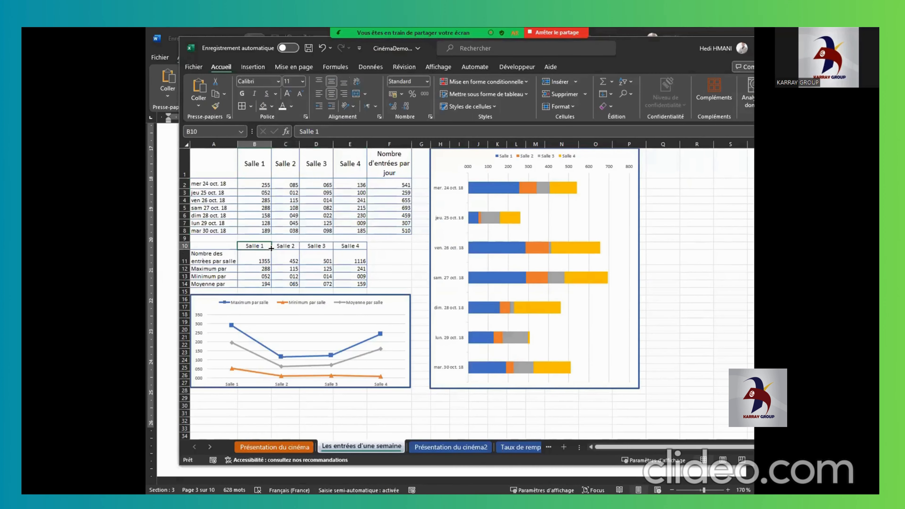
{"action": "left_click_drag", "start_coordinate": [272, 249], "coordinate": [361, 246]}
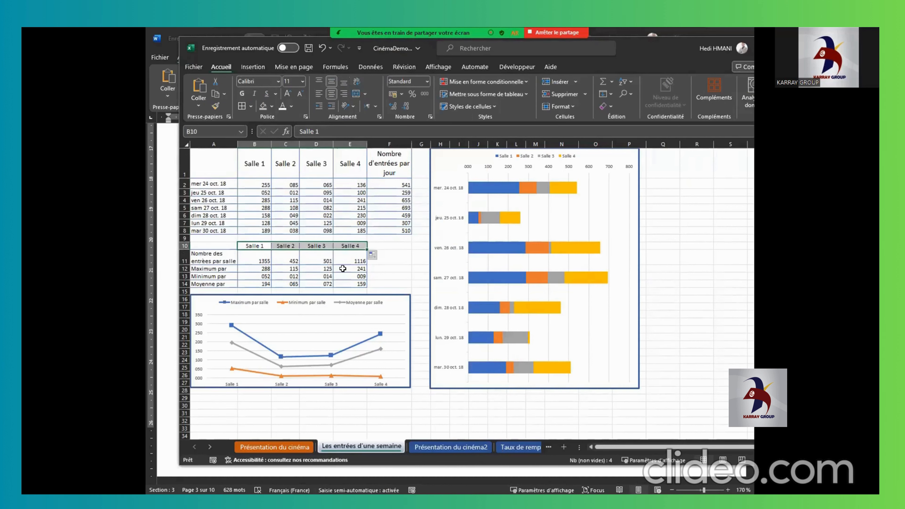
{"action": "left_click", "coordinate": [342, 269]}
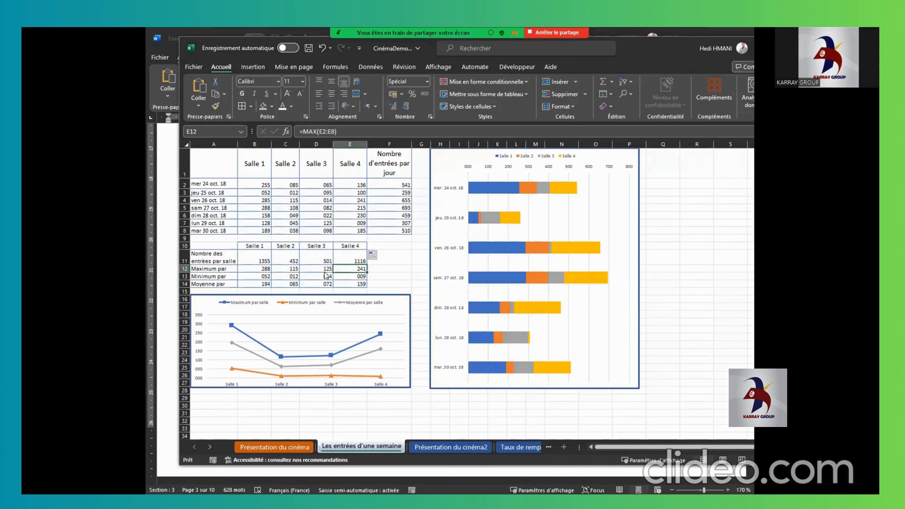
Check the summary rows of the model table in Word, and clear the per-room statistics in B11:E14 of the Excel sheet
{"action": "left_click", "coordinate": [172, 270]}
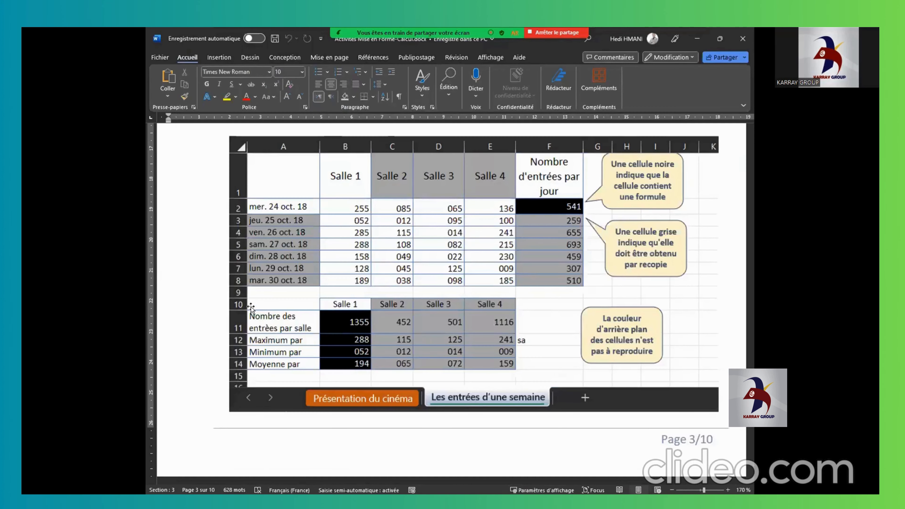
{"action": "left_click", "coordinate": [261, 318]}
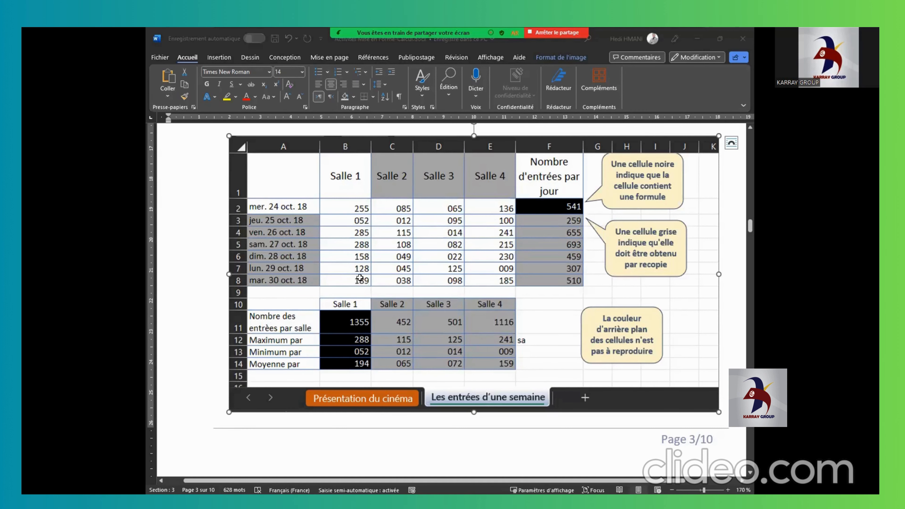
{"action": "key", "text": "alt+Tab"}
{"action": "left_click_drag", "start_coordinate": [270, 262], "coordinate": [349, 285]}
{"action": "key", "text": "Delete"}
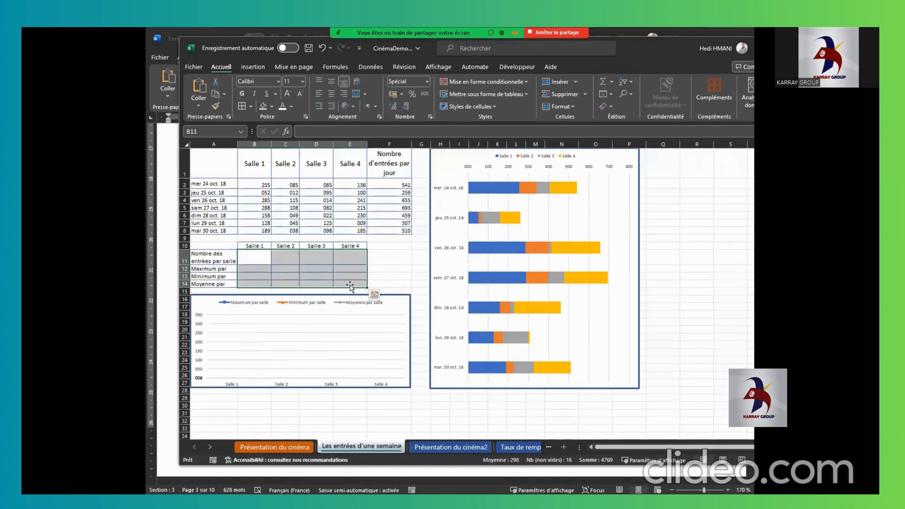
Enter =SOMME(B2:B8) in B11 to total the week's entries for Salle 1
{"action": "left_click", "coordinate": [401, 269]}
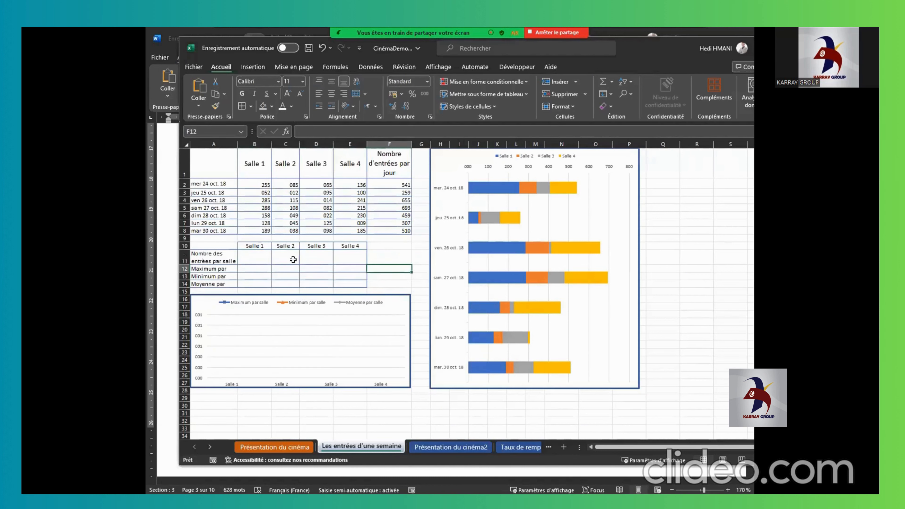
{"action": "left_click", "coordinate": [265, 261]}
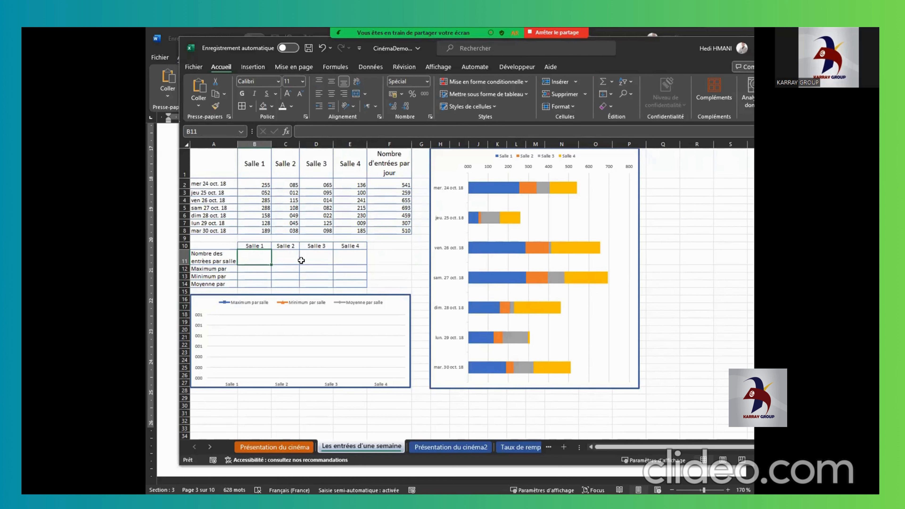
{"action": "type", "text": "=SOMME("}
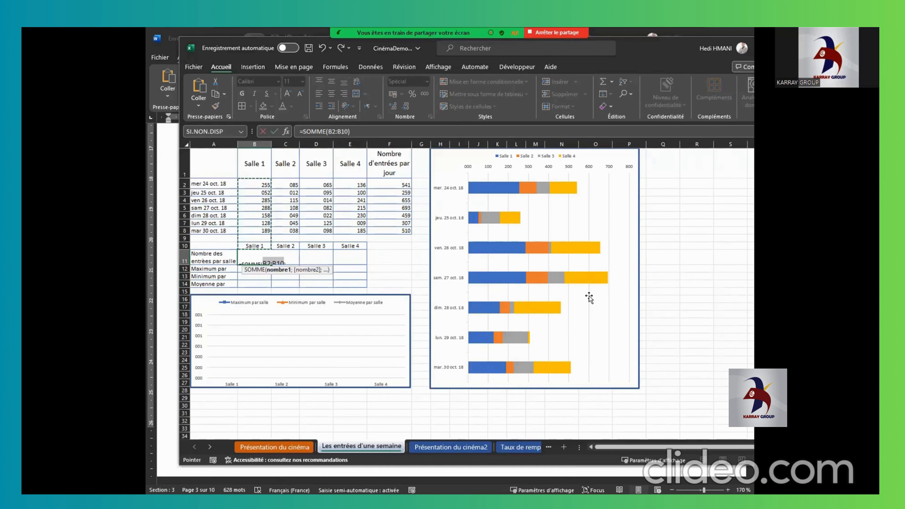
{"action": "key", "text": "shift+Up"}
{"action": "key", "text": "shift+Up"}
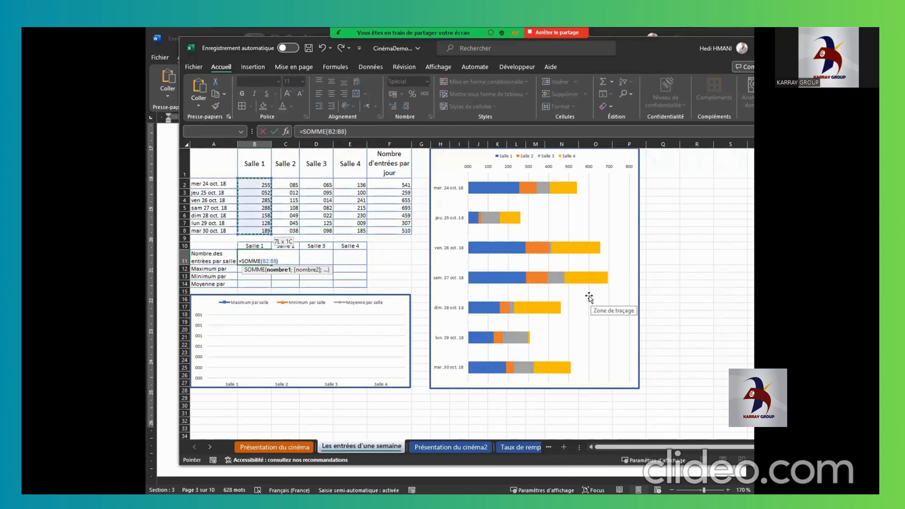
{"action": "key", "text": "shift+Up"}
{"action": "key", "text": "shift+Up"}
{"action": "key", "text": "shift+Up"}
{"action": "key", "text": "shift+Up"}
{"action": "key", "text": "shift+Up"}
{"action": "key", "text": "shift+Up"}
{"action": "key", "text": "shift+Up"}
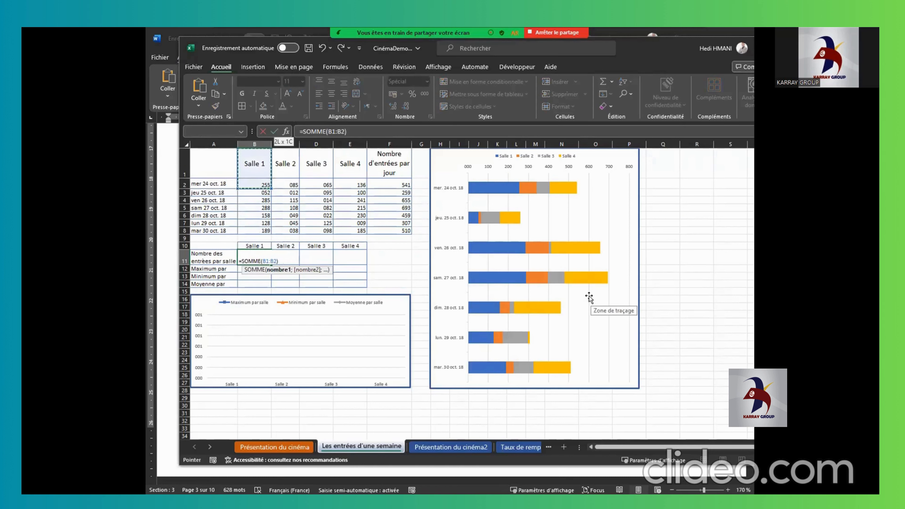
{"action": "key", "text": "Up"}
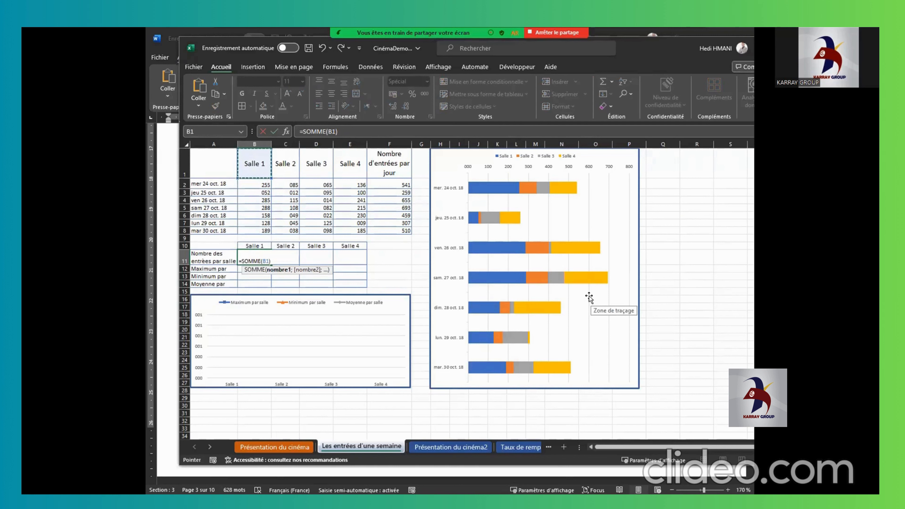
{"action": "key", "text": "ctrl+Down"}
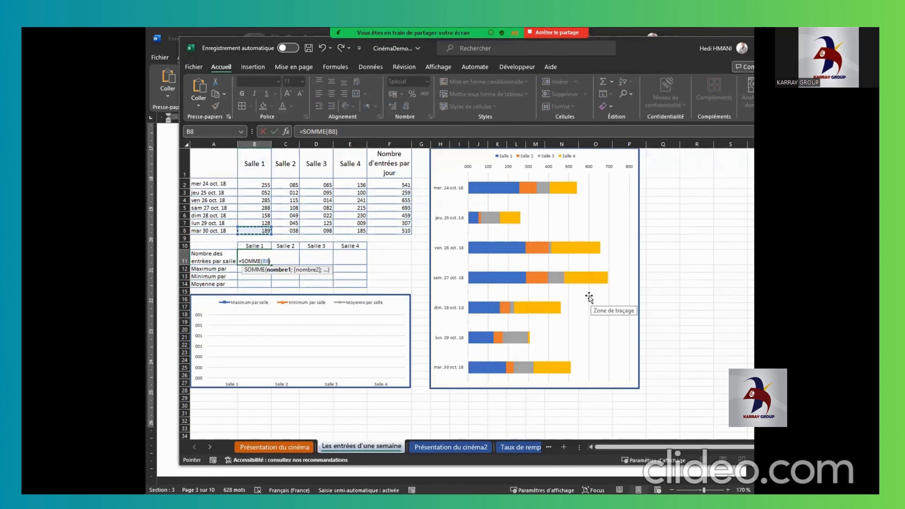
{"action": "key", "text": "ctrl+Up"}
{"action": "key", "text": "Down"}
{"action": "key", "text": "ctrl+shift+Down"}
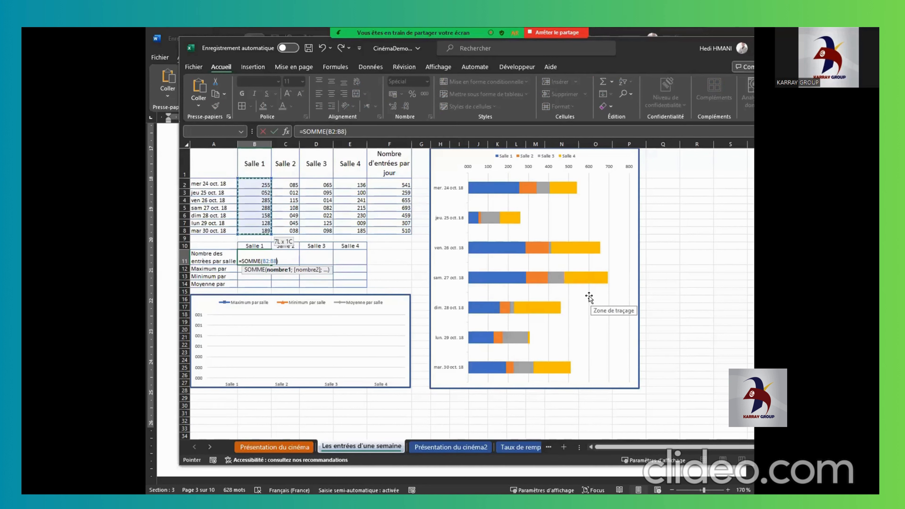
{"action": "key", "text": "Return"}
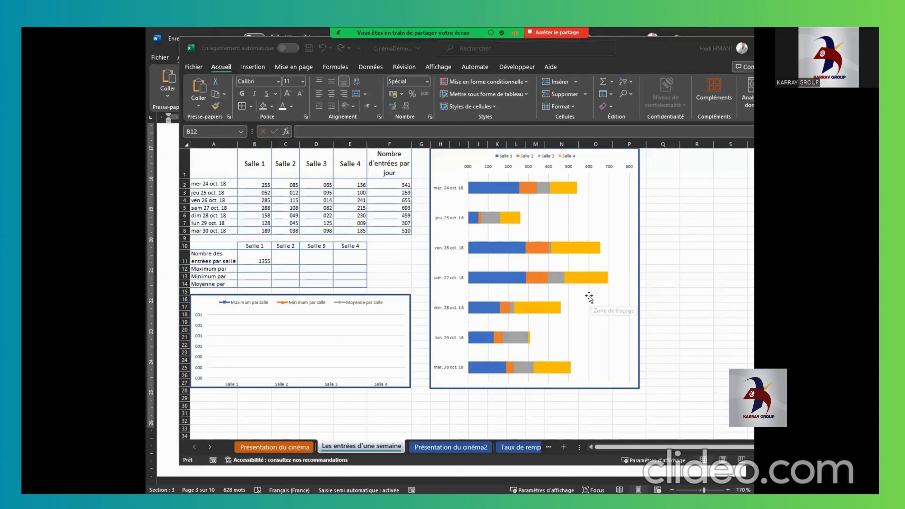
Check the totals row of the model table in Word and try copying the B11 total across to E11
{"action": "key", "text": "alt+Tab"}
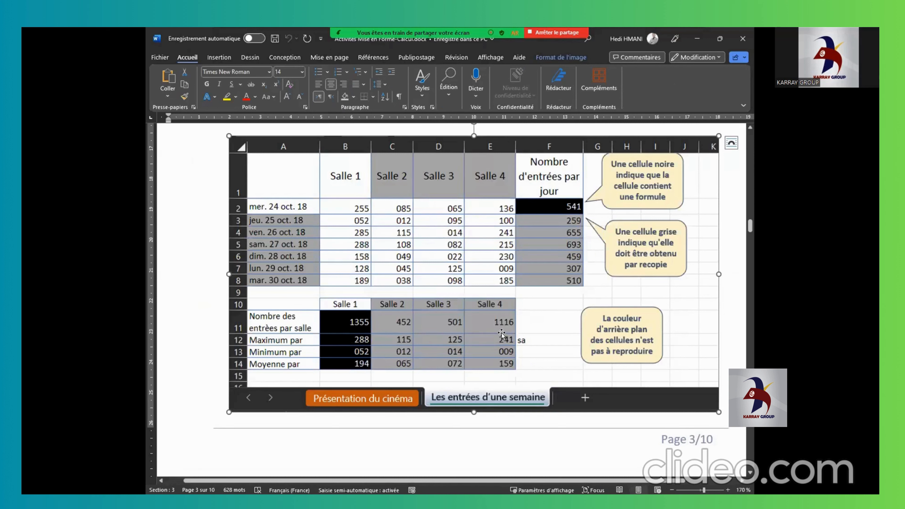
{"action": "double_click", "coordinate": [467, 328]}
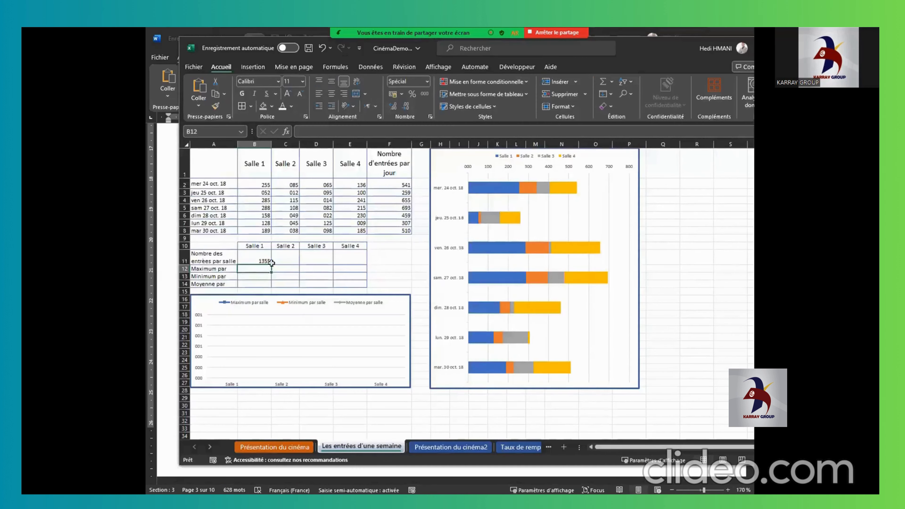
{"action": "left_click", "coordinate": [261, 255]}
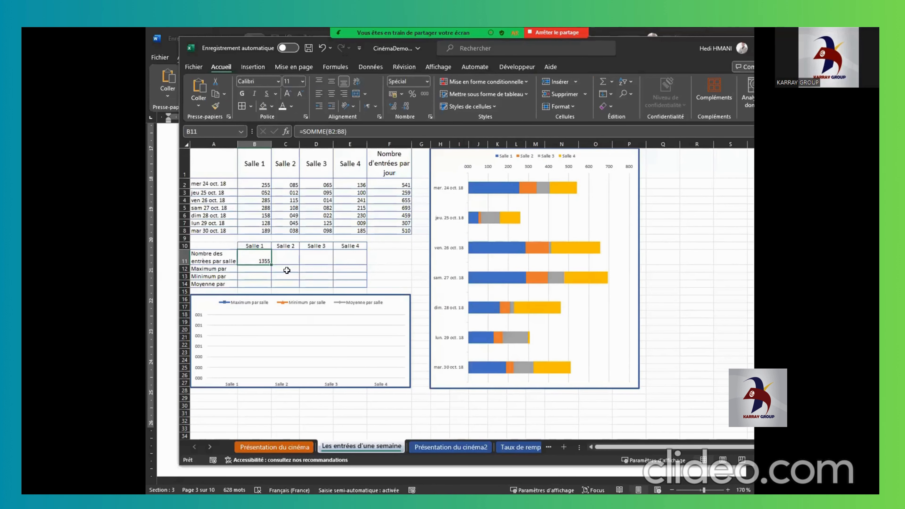
{"action": "left_click_drag", "start_coordinate": [272, 266], "coordinate": [350, 265]}
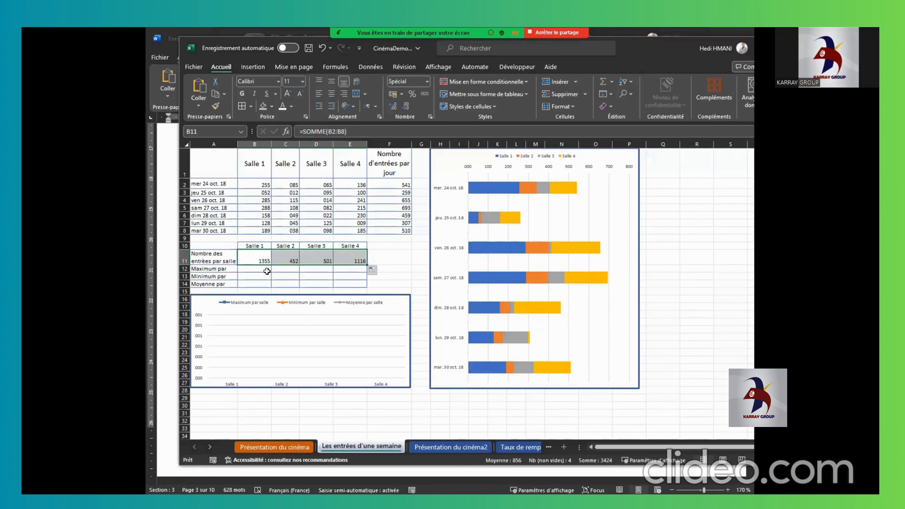
{"action": "key", "text": "ctrl+z"}
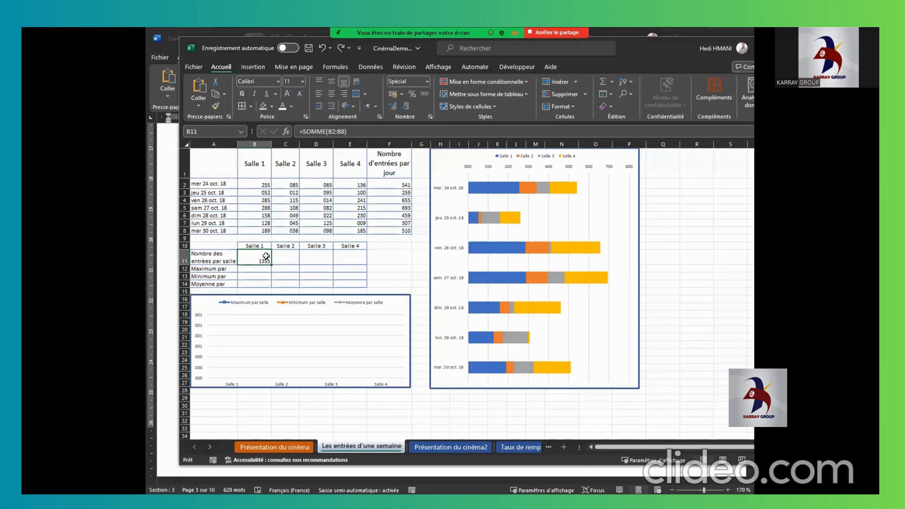
Widen column A so the Maximum, Minimum and Moyenne par salle labels fit in full
{"action": "left_click", "coordinate": [254, 269]}
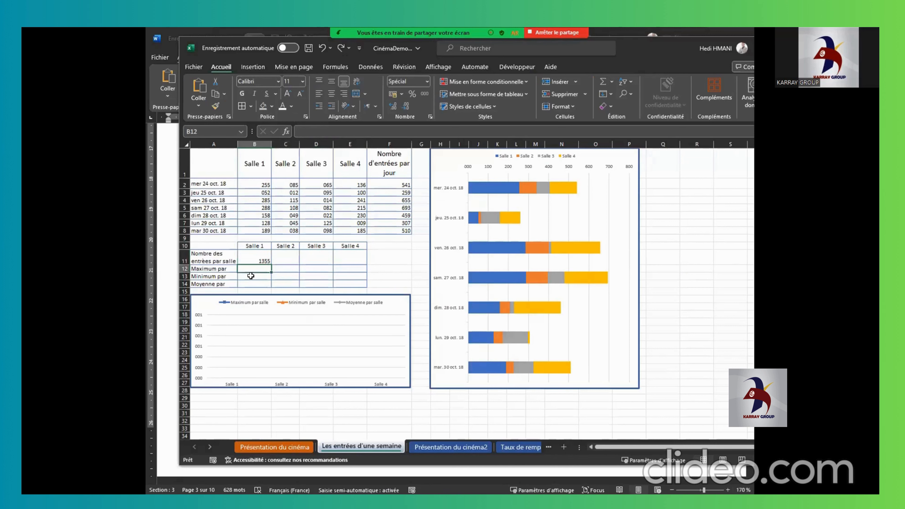
{"action": "left_click", "coordinate": [251, 277]}
{"action": "left_click", "coordinate": [251, 282]}
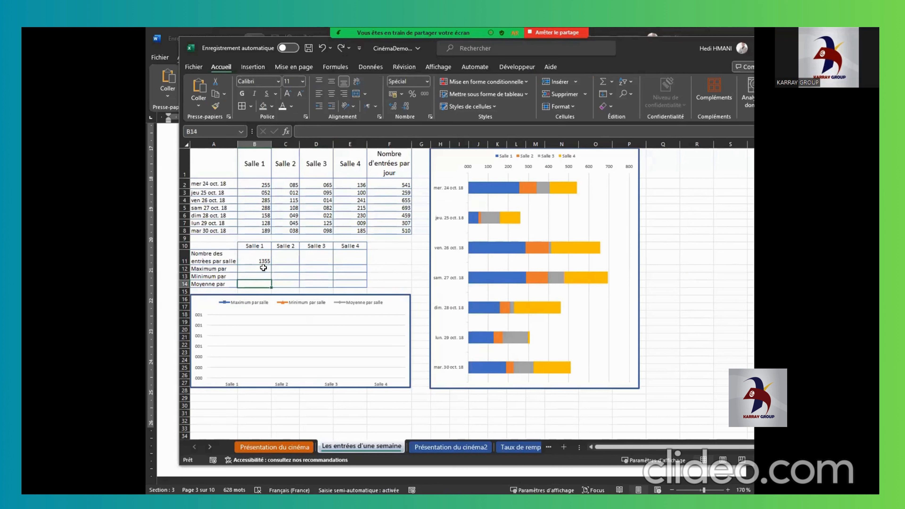
{"action": "left_click", "coordinate": [255, 268]}
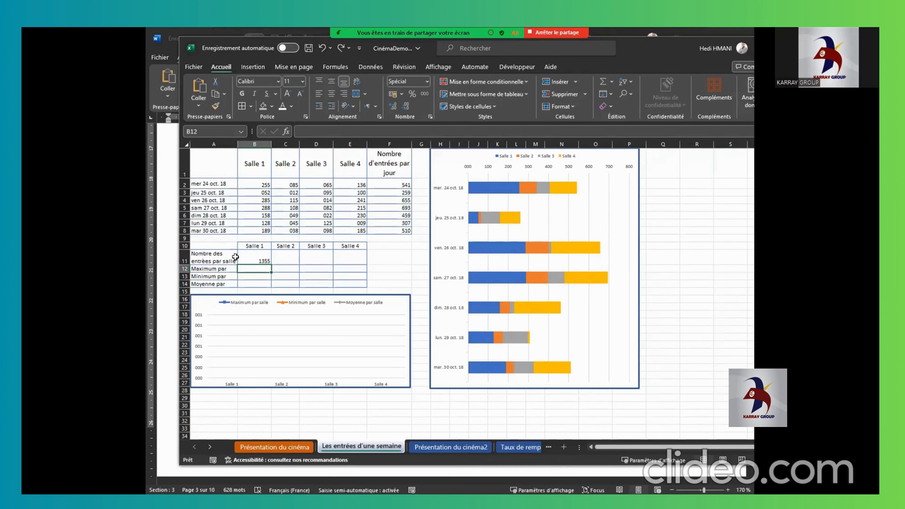
{"action": "left_click", "coordinate": [224, 266]}
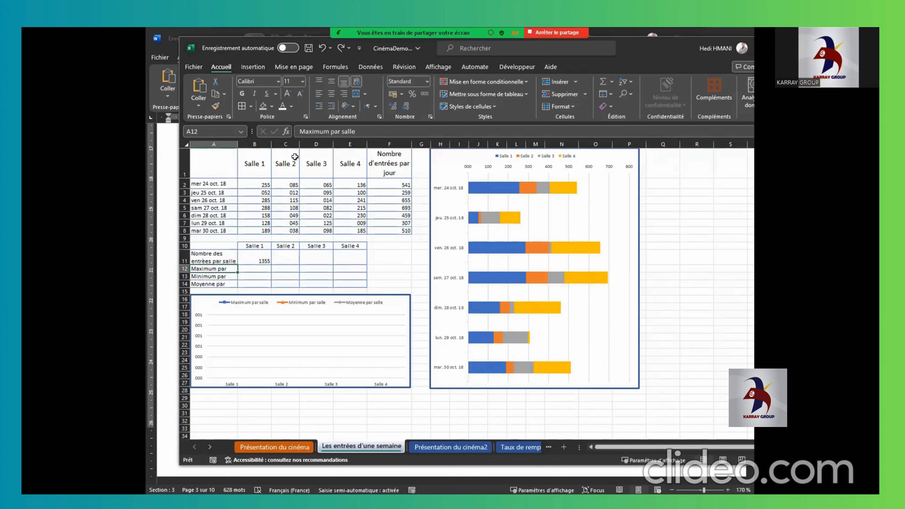
{"action": "left_click_drag", "start_coordinate": [240, 143], "coordinate": [248, 143]}
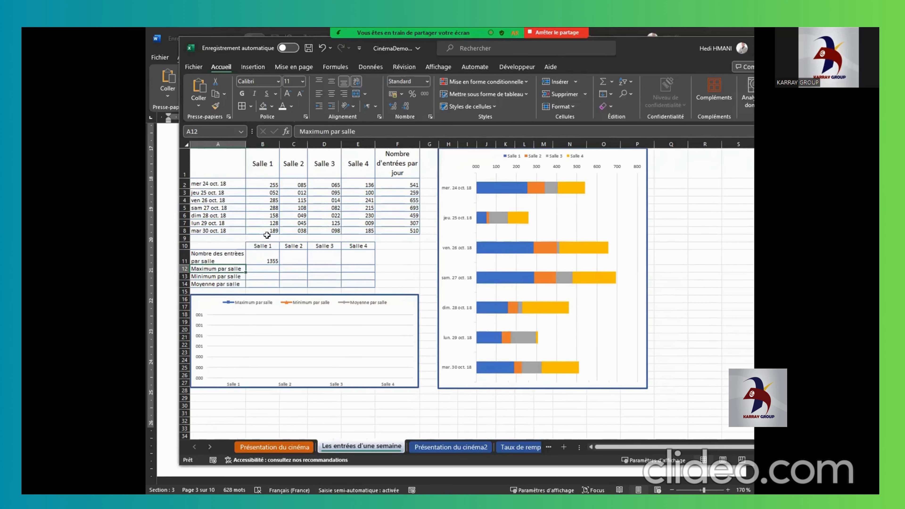
Insert the Max function in B12 over the Salle 1 entries in B2:B8
{"action": "left_click", "coordinate": [264, 272]}
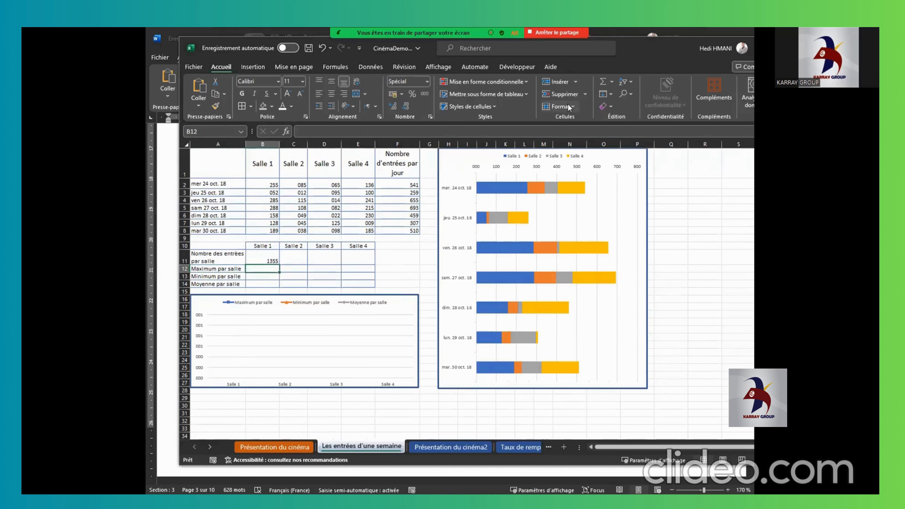
{"action": "left_click", "coordinate": [612, 82]}
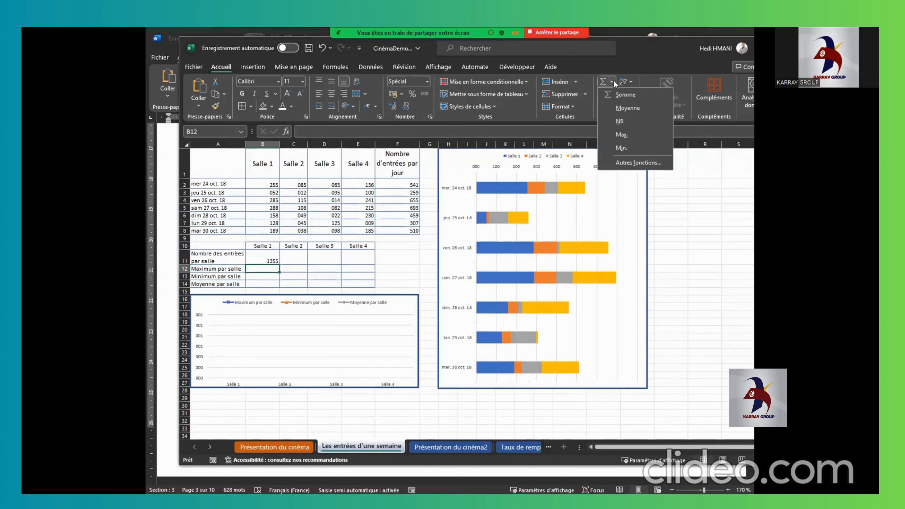
{"action": "left_click", "coordinate": [624, 134]}
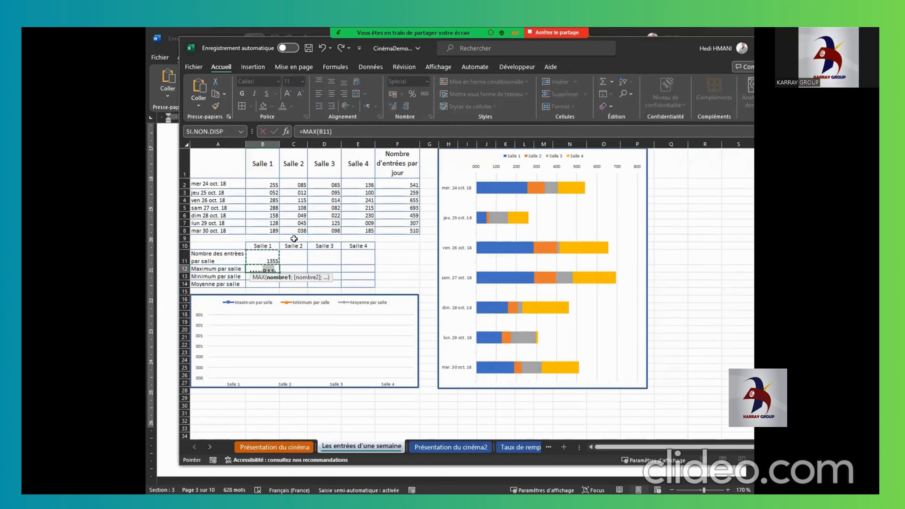
{"action": "left_click_drag", "start_coordinate": [264, 184], "coordinate": [262, 226]}
{"action": "key", "text": "Return"}
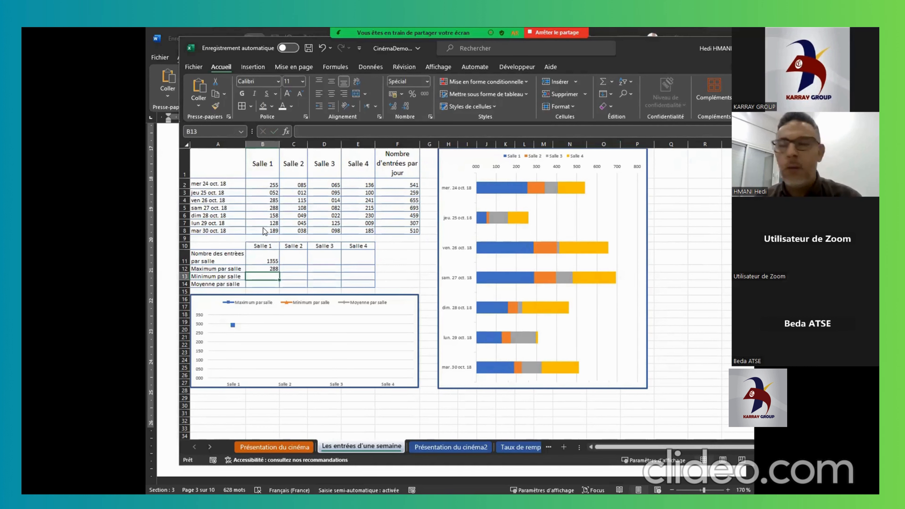
Check the entries in the Word model table, and clear the formats of B2:E8 in the Excel sheet
{"action": "key", "text": "alt+Tab"}
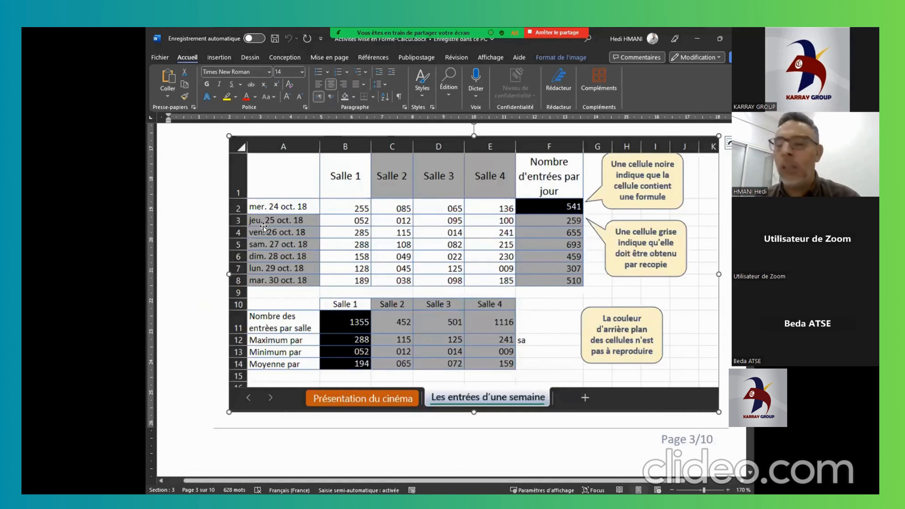
{"action": "key", "text": "alt+Tab"}
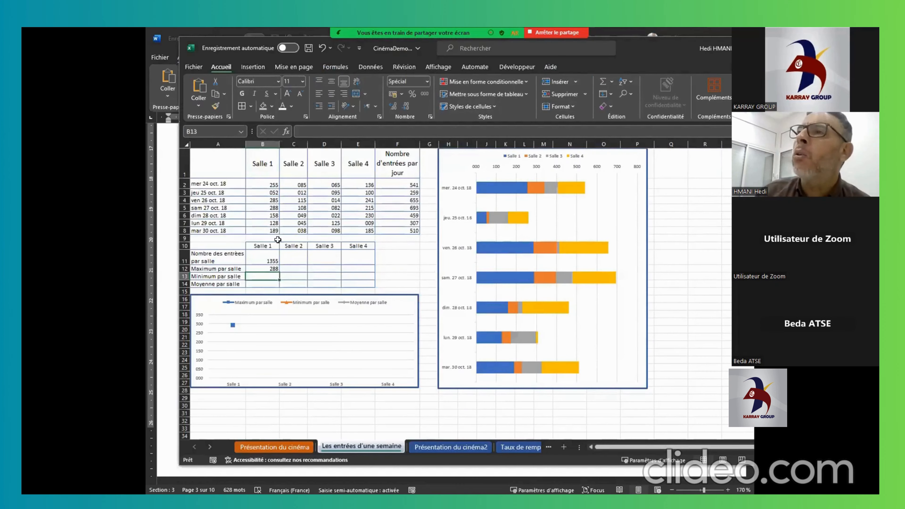
{"action": "left_click", "coordinate": [264, 193]}
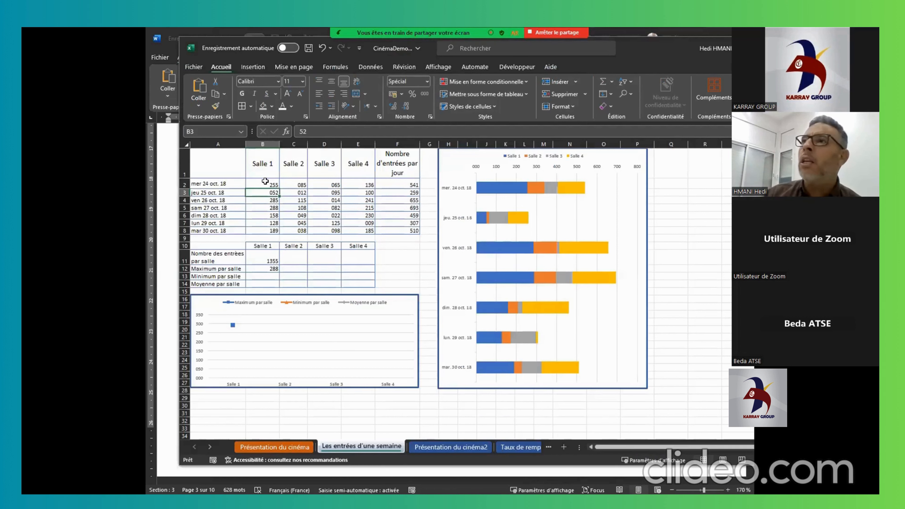
{"action": "left_click_drag", "start_coordinate": [262, 181], "coordinate": [365, 231]}
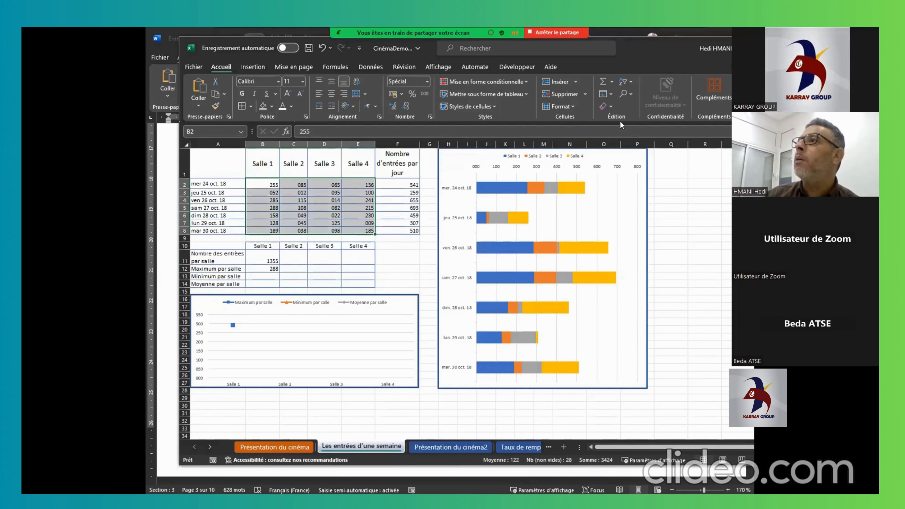
{"action": "left_click", "coordinate": [610, 107]}
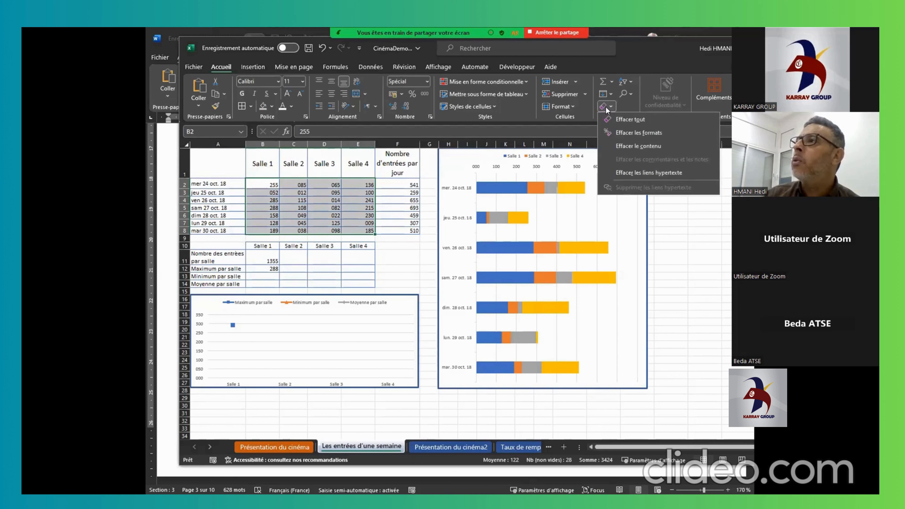
{"action": "left_click", "coordinate": [619, 135]}
{"action": "left_click", "coordinate": [334, 265]}
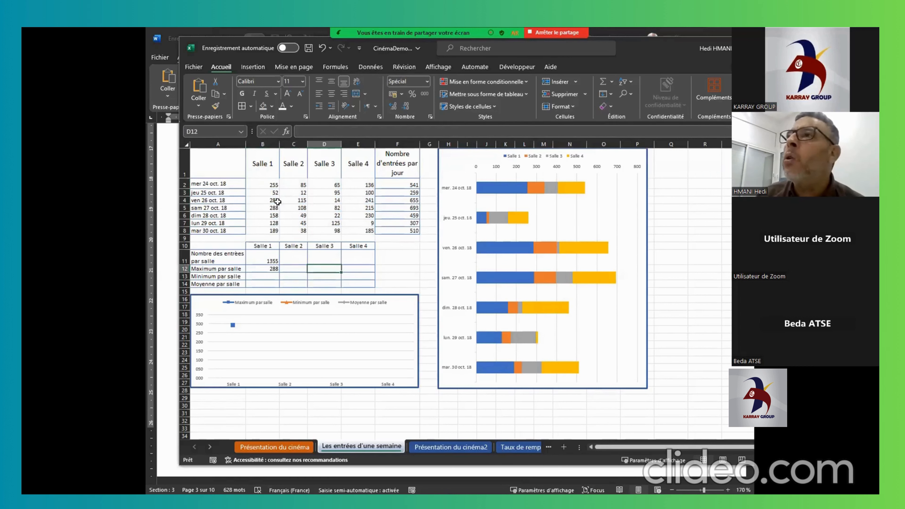
Compare the weekly entries with the Word model table, and apply the custom number format 000 to B2:E8 in Excel
{"action": "left_click", "coordinate": [269, 193]}
{"action": "left_click", "coordinate": [298, 192]}
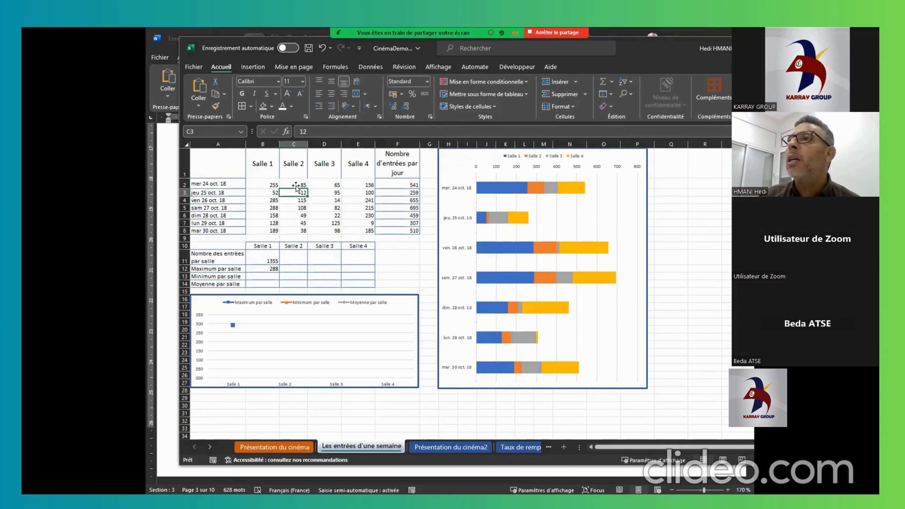
{"action": "key", "text": "alt+Tab"}
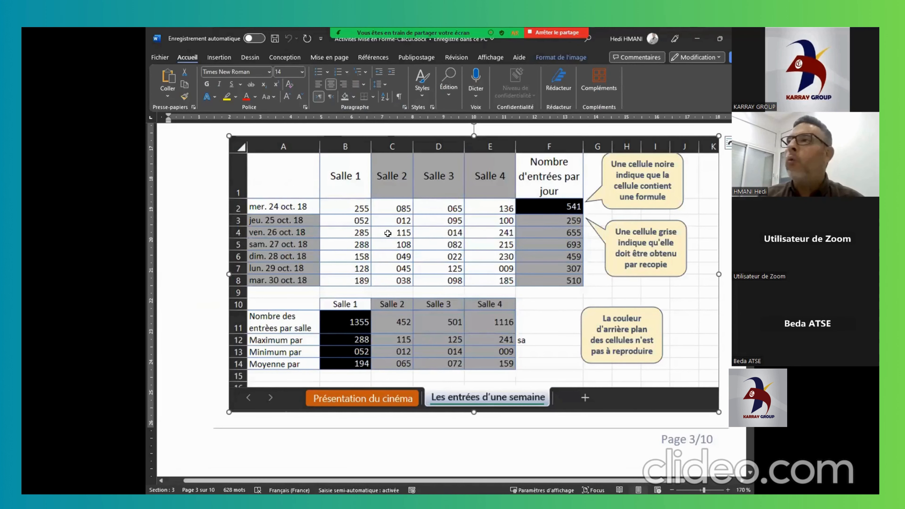
{"action": "key", "text": "alt+Tab"}
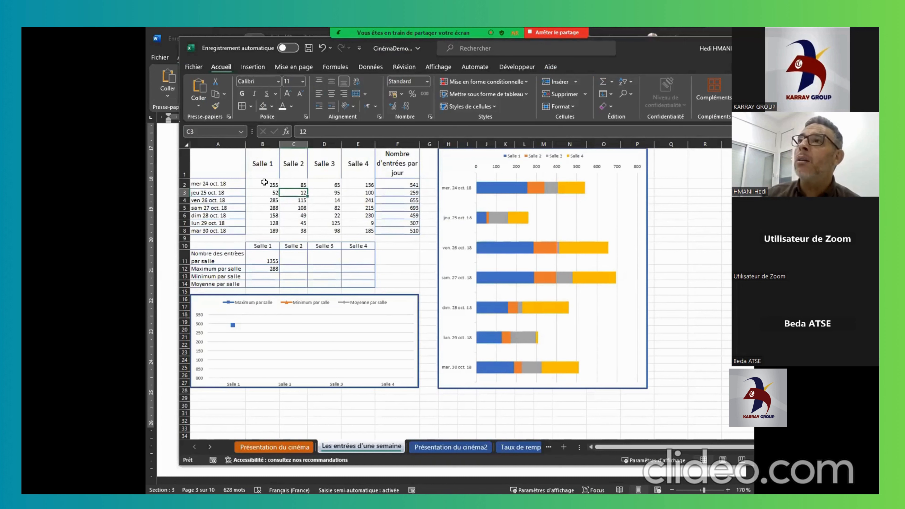
{"action": "left_click_drag", "start_coordinate": [265, 181], "coordinate": [367, 229]}
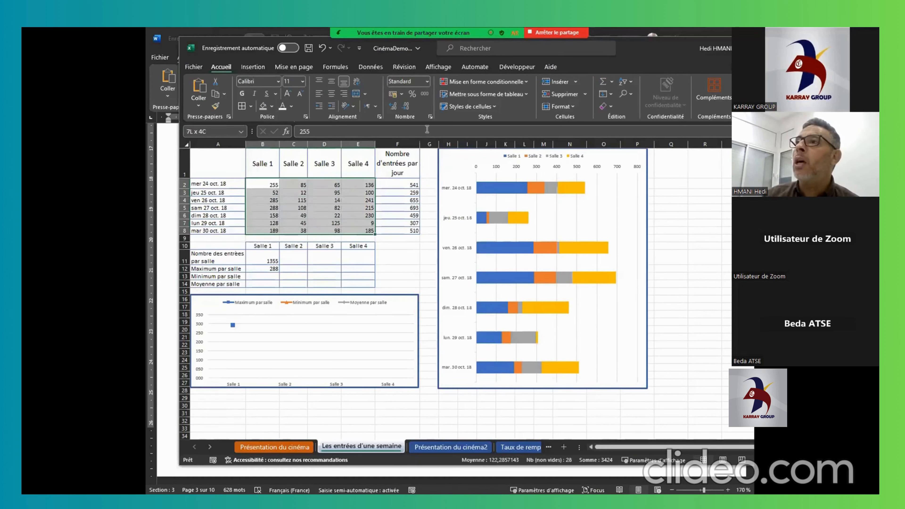
{"action": "left_click", "coordinate": [431, 117]}
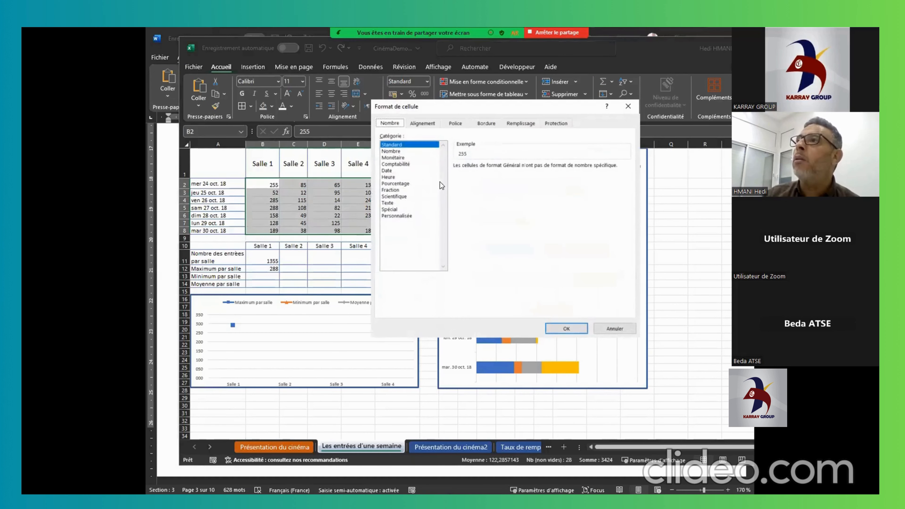
{"action": "left_click", "coordinate": [392, 217]}
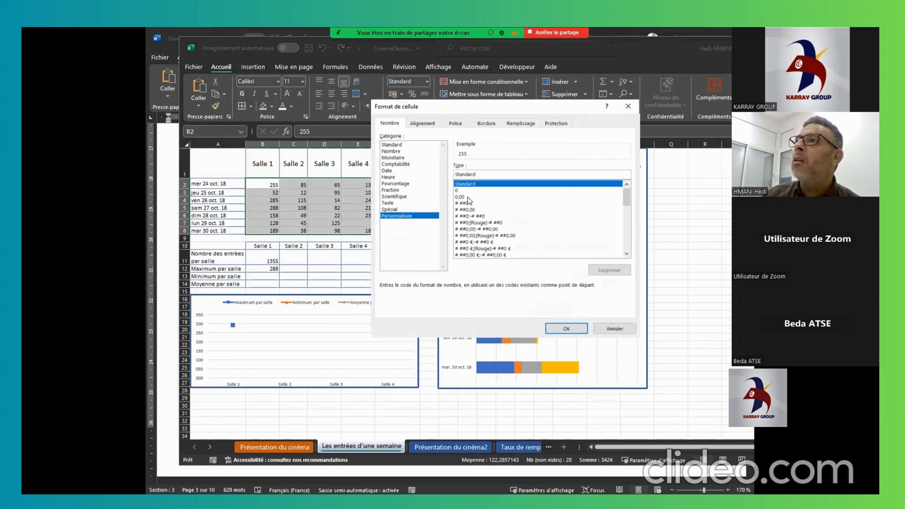
{"action": "left_click", "coordinate": [461, 191]}
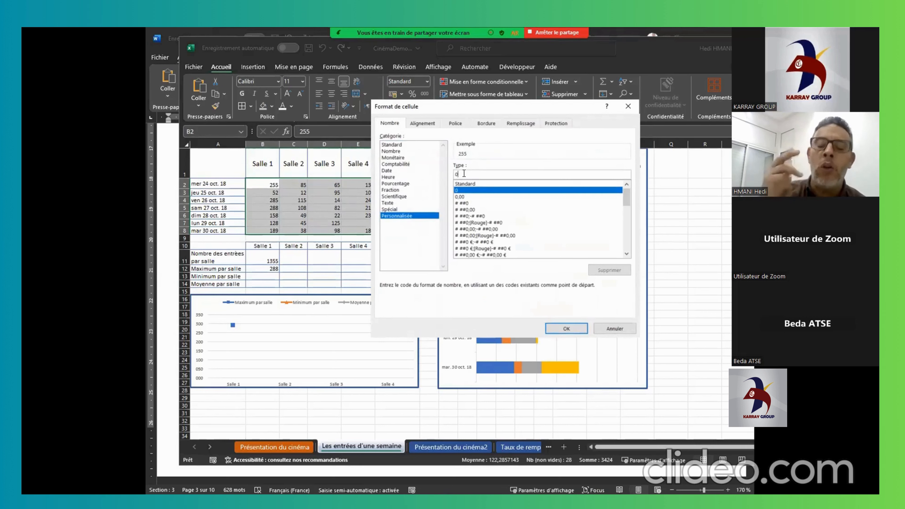
{"action": "type", "text": "0"}
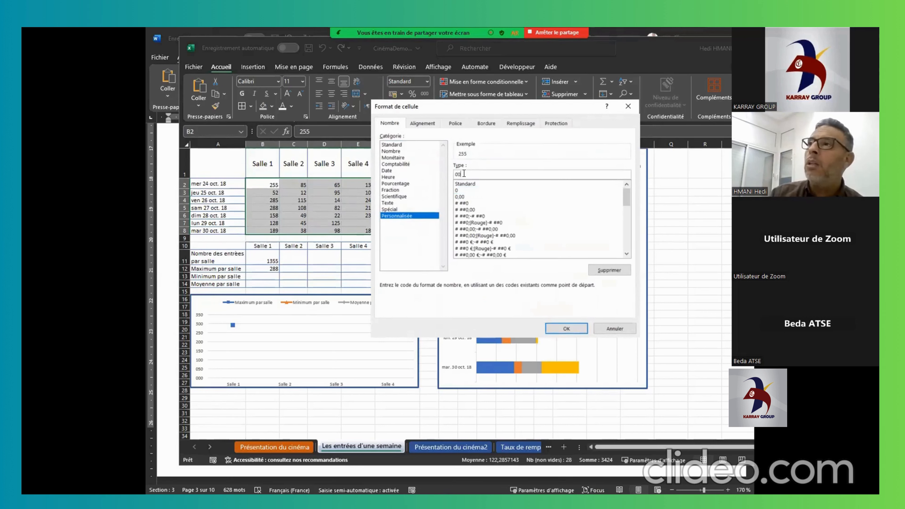
{"action": "type", "text": "0"}
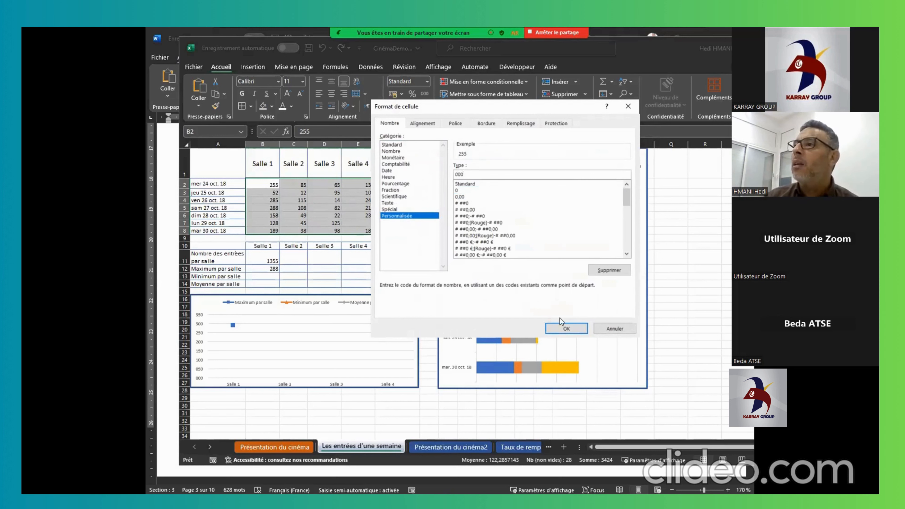
{"action": "left_click", "coordinate": [568, 329]}
{"action": "left_click", "coordinate": [296, 332]}
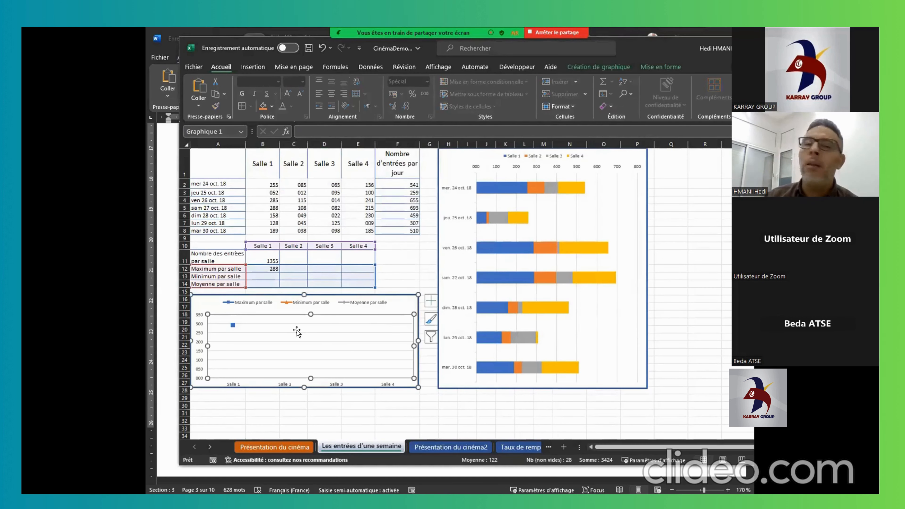
{"action": "left_click", "coordinate": [262, 192]}
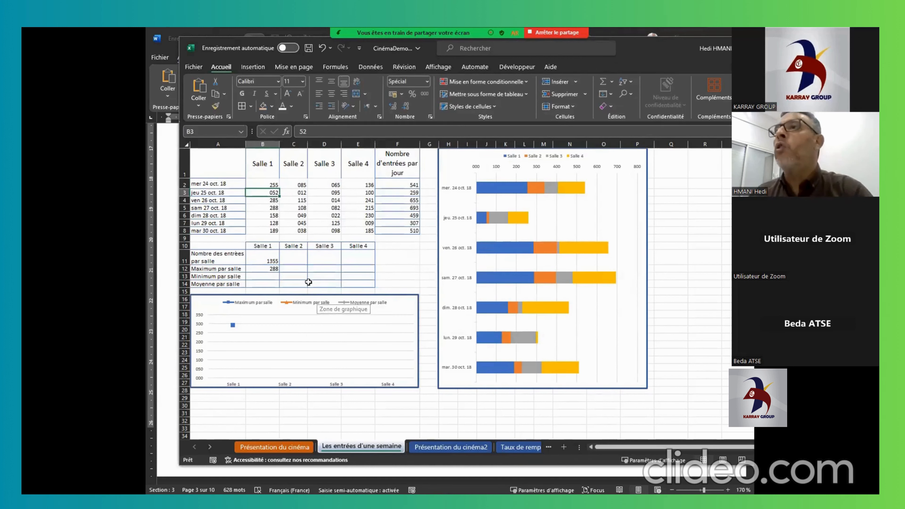
Try copying the format of B12 onto B2:B8 and from there onto C2:C8, and undo both format copies
{"action": "left_click", "coordinate": [266, 268]}
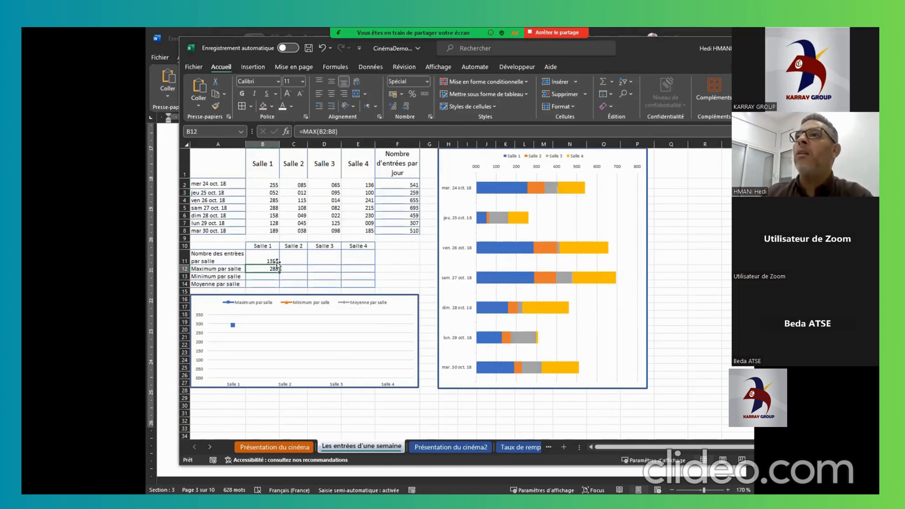
{"action": "left_click", "coordinate": [213, 106]}
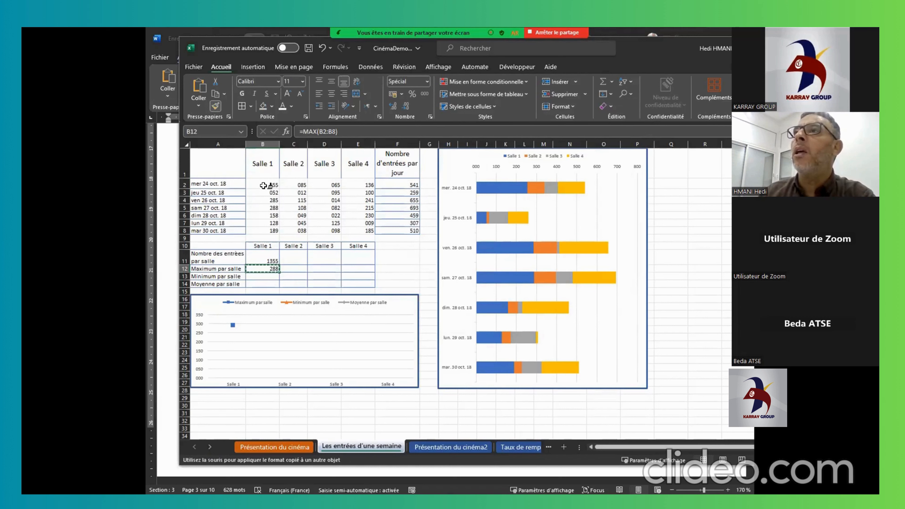
{"action": "left_click_drag", "start_coordinate": [264, 185], "coordinate": [260, 231]}
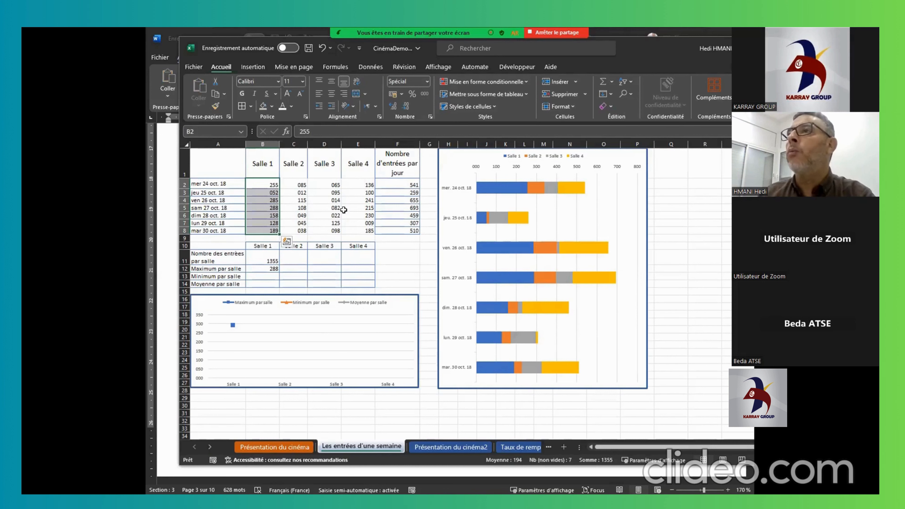
{"action": "left_click", "coordinate": [216, 106]}
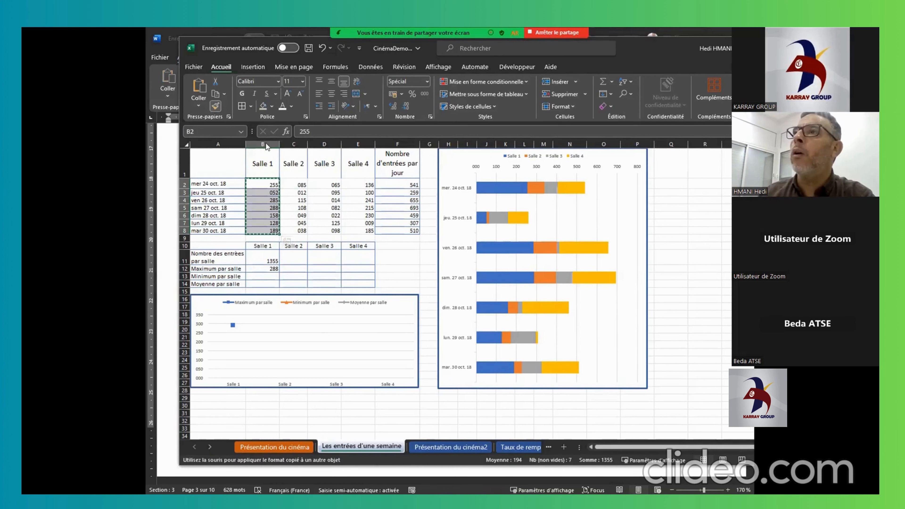
{"action": "left_click_drag", "start_coordinate": [301, 184], "coordinate": [294, 230]}
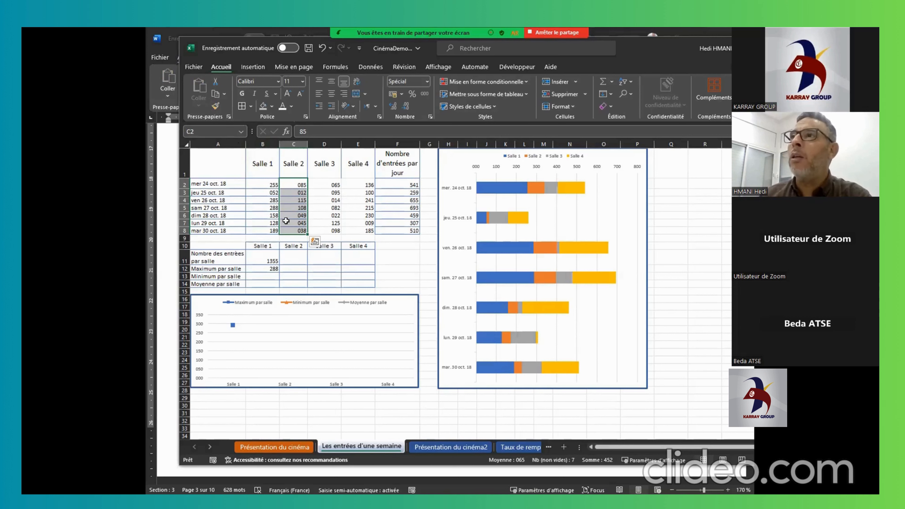
{"action": "left_click", "coordinate": [263, 216]}
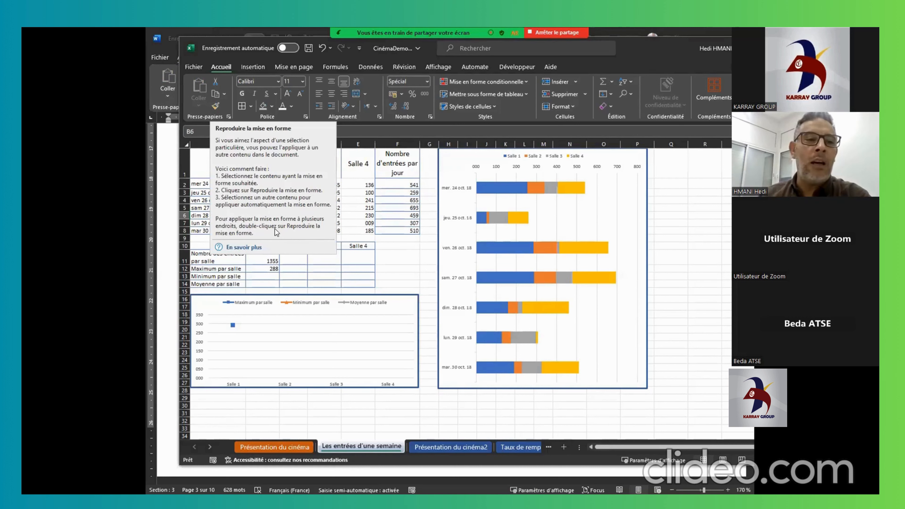
{"action": "left_click", "coordinate": [347, 200]}
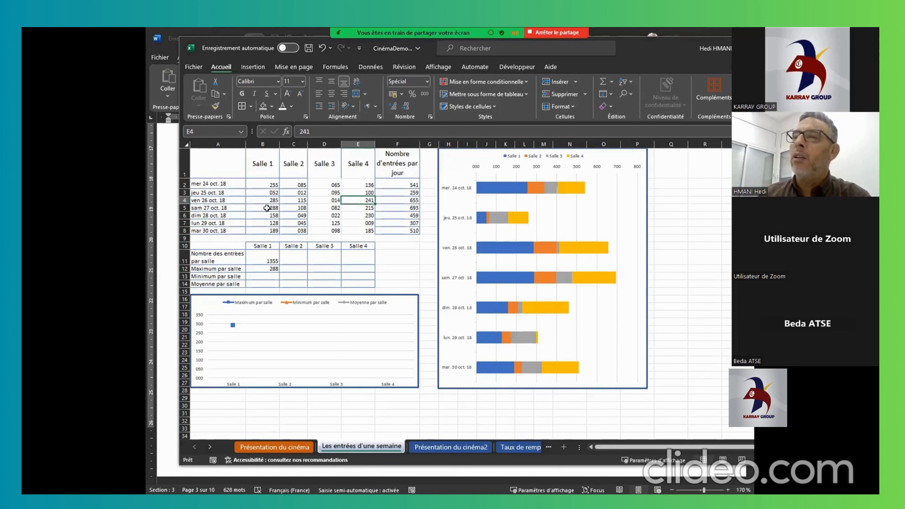
{"action": "key", "text": "ctrl+z"}
{"action": "key", "text": "ctrl+z"}
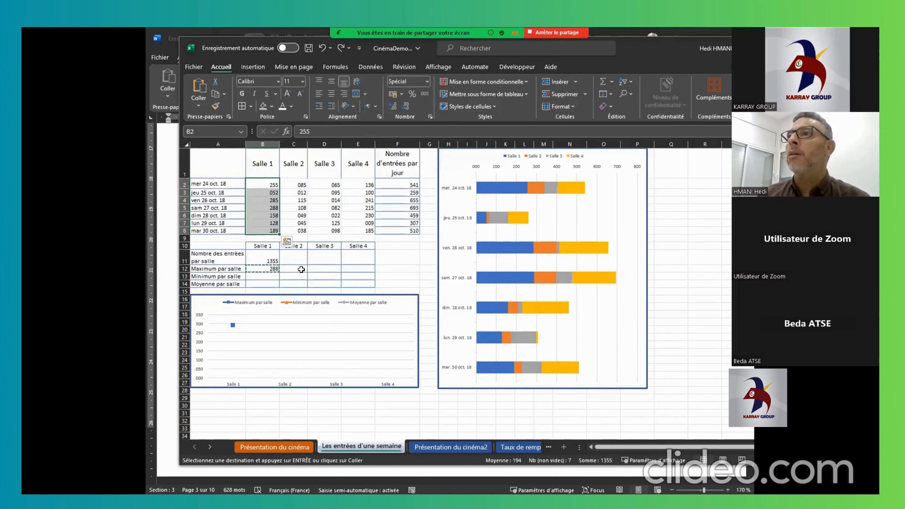
Use Format Painter in repeat mode to copy the format of B12 onto B2, C2, D2 and E2 individually
{"action": "left_click", "coordinate": [301, 270]}
{"action": "left_click", "coordinate": [273, 270]}
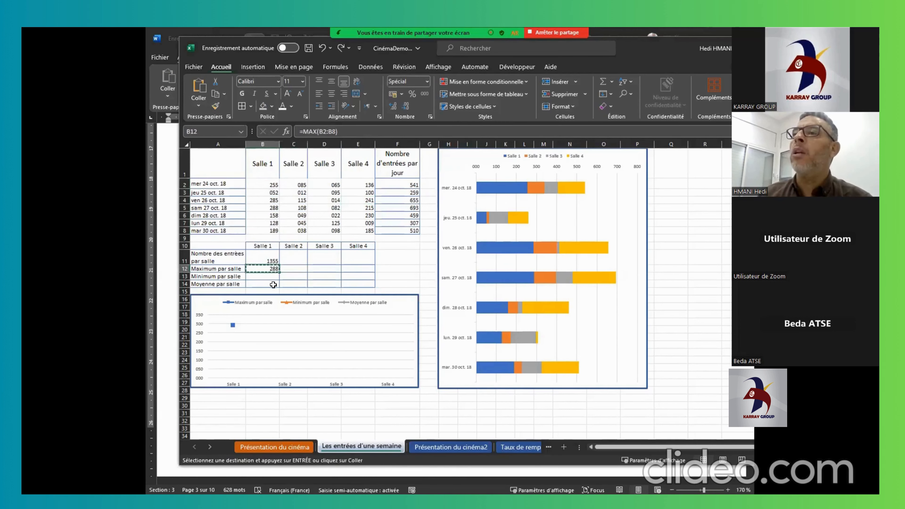
{"action": "left_click", "coordinate": [215, 106]}
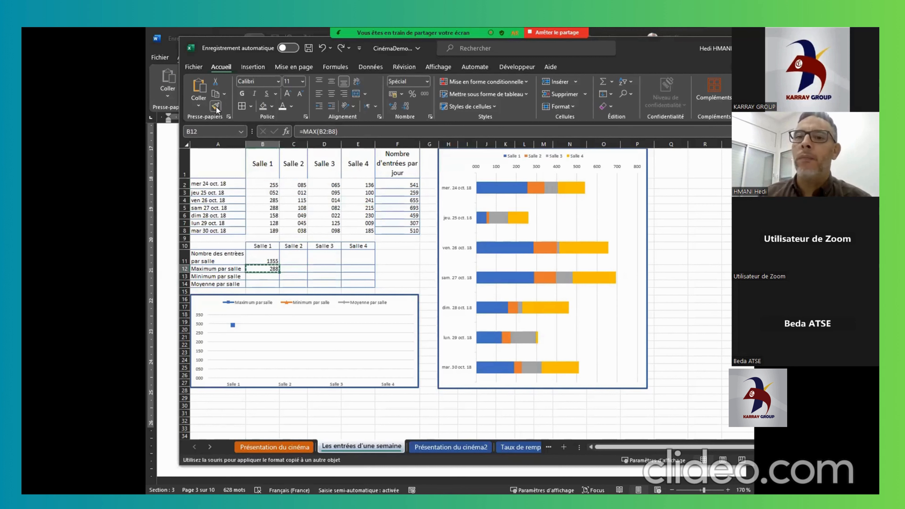
{"action": "left_click", "coordinate": [265, 183]}
{"action": "left_click", "coordinate": [296, 184]}
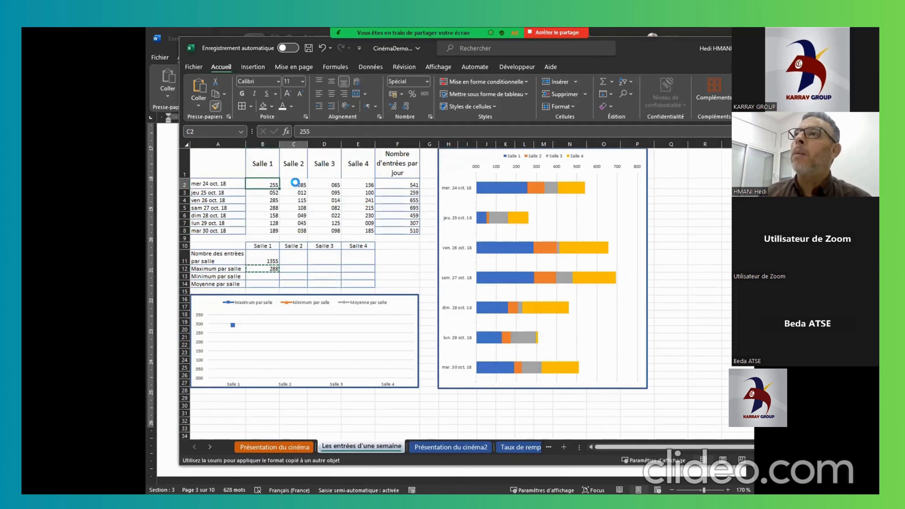
{"action": "left_click", "coordinate": [325, 183]}
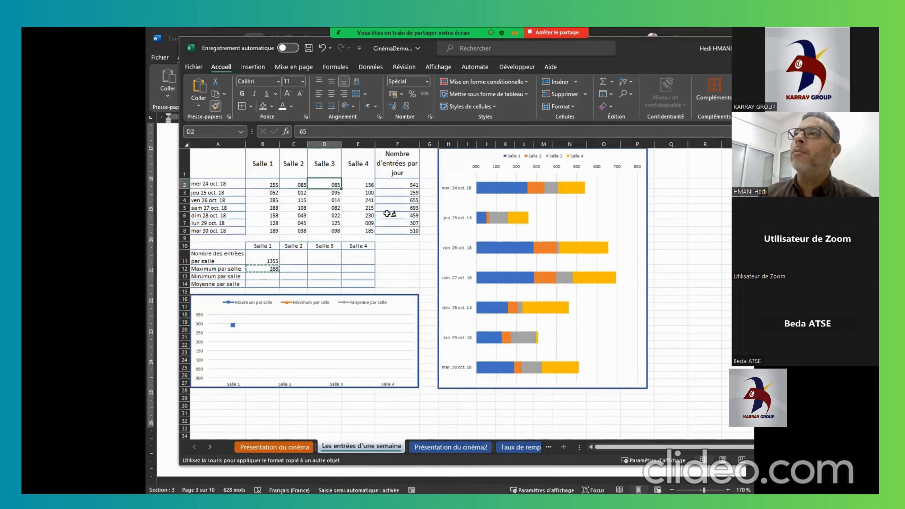
{"action": "left_click", "coordinate": [359, 183]}
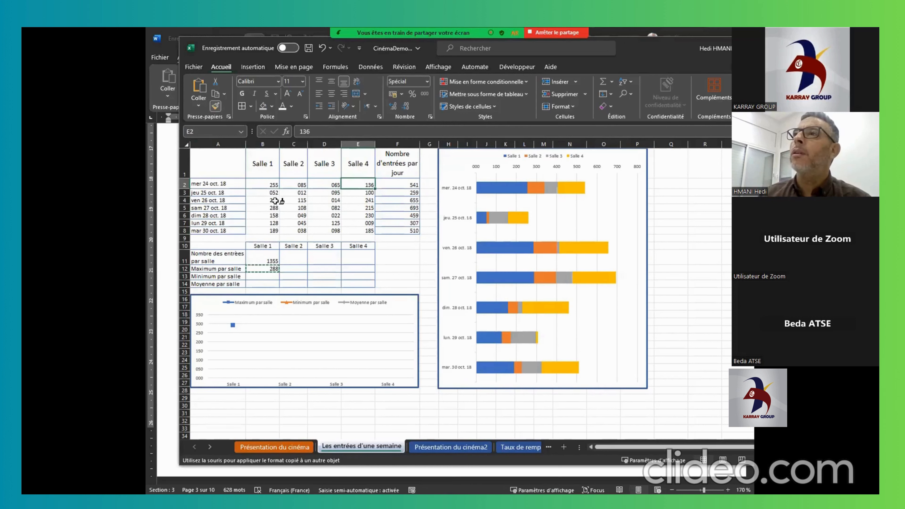
Apply the copied B12 format to the remaining weekly entries in B3:E8, and end the format copying
{"action": "left_click", "coordinate": [266, 193]}
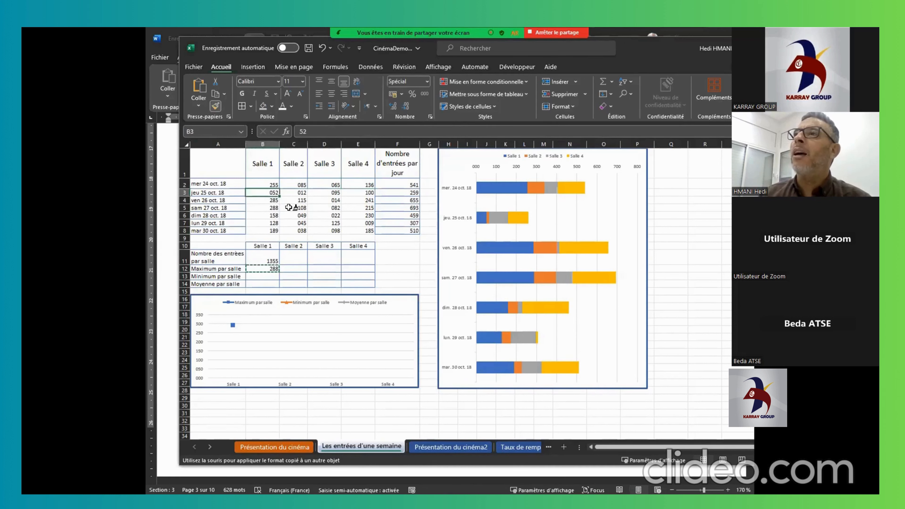
{"action": "left_click", "coordinate": [290, 193]}
{"action": "mouse_move", "coordinate": [280, 200]}
{"action": "left_mouse_down"}
{"action": "mouse_move", "coordinate": [321, 208]}
{"action": "mouse_move", "coordinate": [312, 228]}
{"action": "left_mouse_up"}
{"action": "mouse_move", "coordinate": [335, 193]}
{"action": "left_mouse_down"}
{"action": "mouse_move", "coordinate": [352, 191]}
{"action": "mouse_move", "coordinate": [364, 231]}
{"action": "left_mouse_up"}
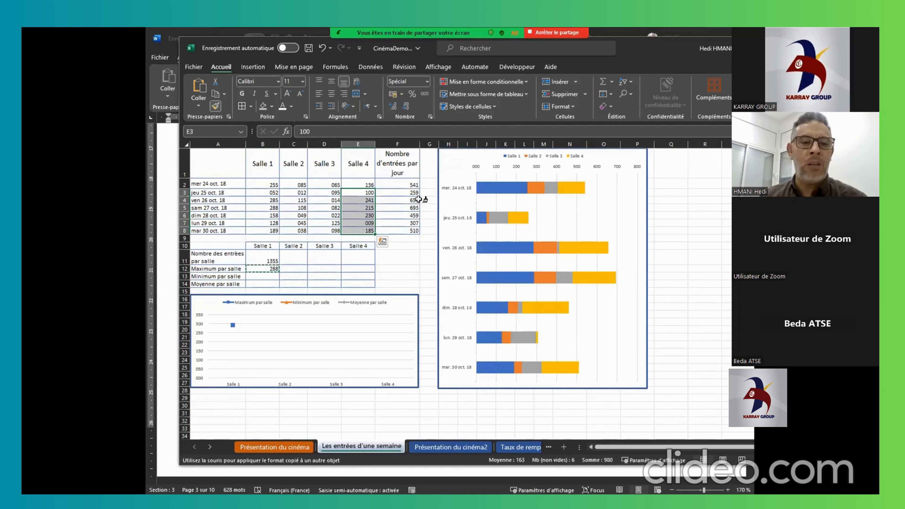
{"action": "left_click", "coordinate": [391, 260]}
Enter a MIN formula in B13 over the Salle 1 entries in B2:B8
{"action": "left_click", "coordinate": [262, 268]}
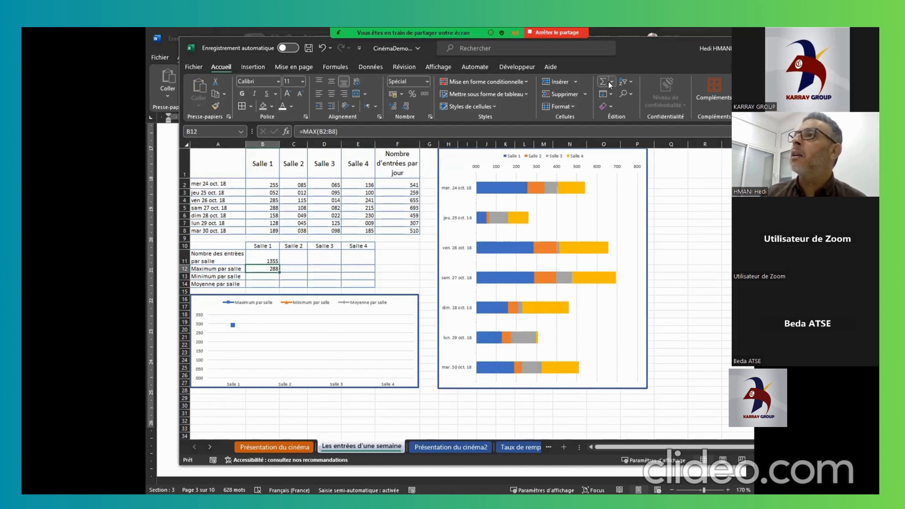
{"action": "left_click", "coordinate": [266, 275]}
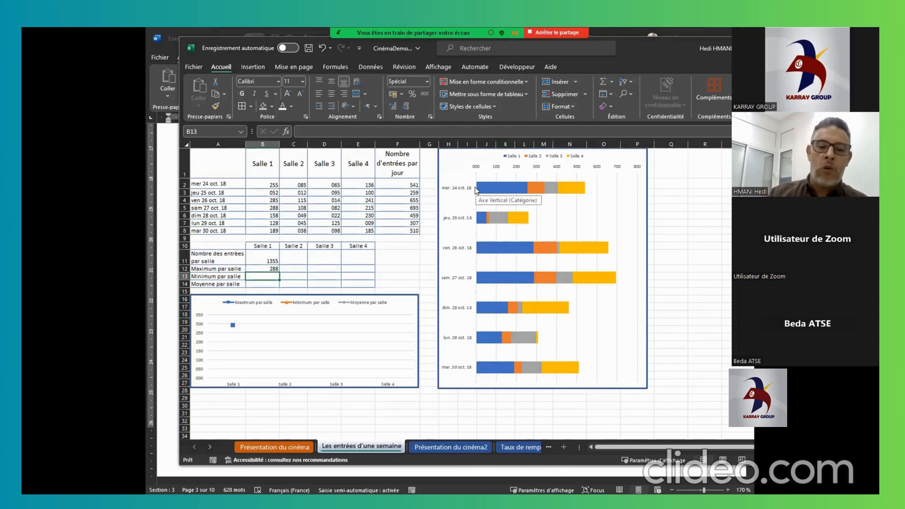
{"action": "type", "text": "="}
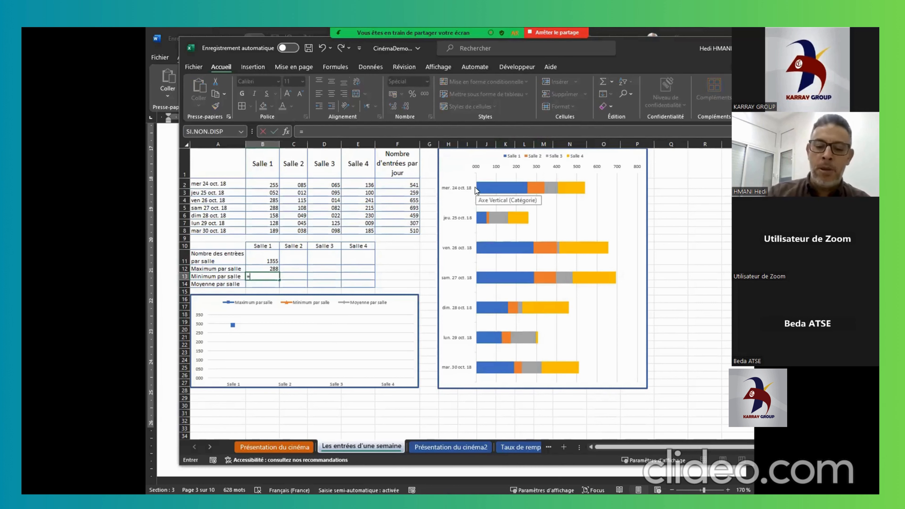
{"action": "type", "text": "min"}
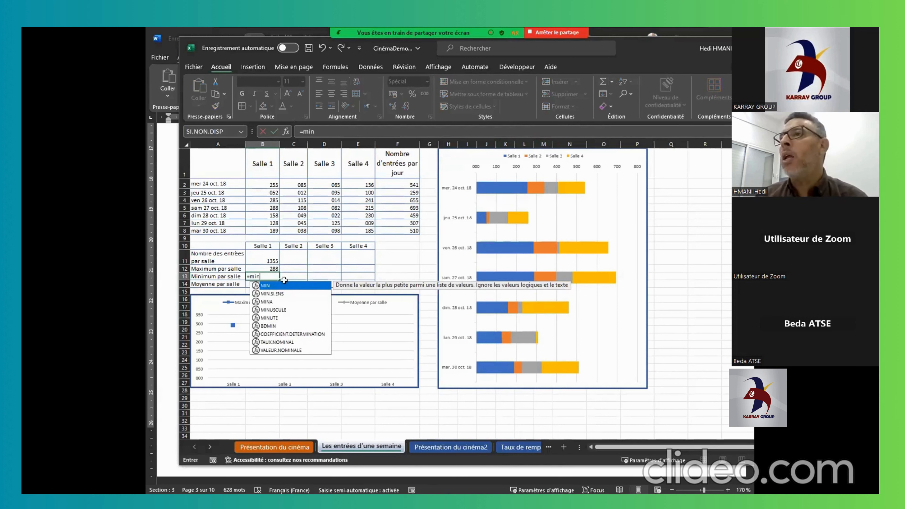
{"action": "double_click", "coordinate": [266, 286]}
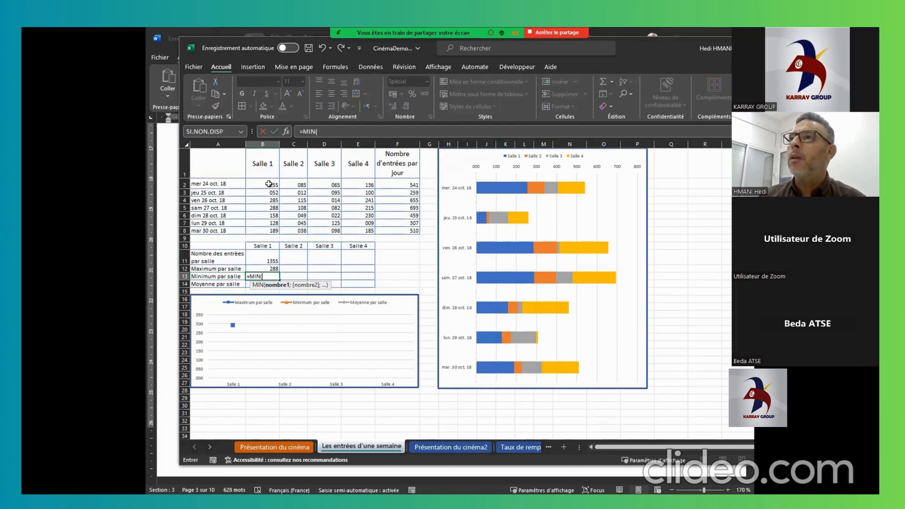
{"action": "left_click_drag", "start_coordinate": [269, 184], "coordinate": [264, 231]}
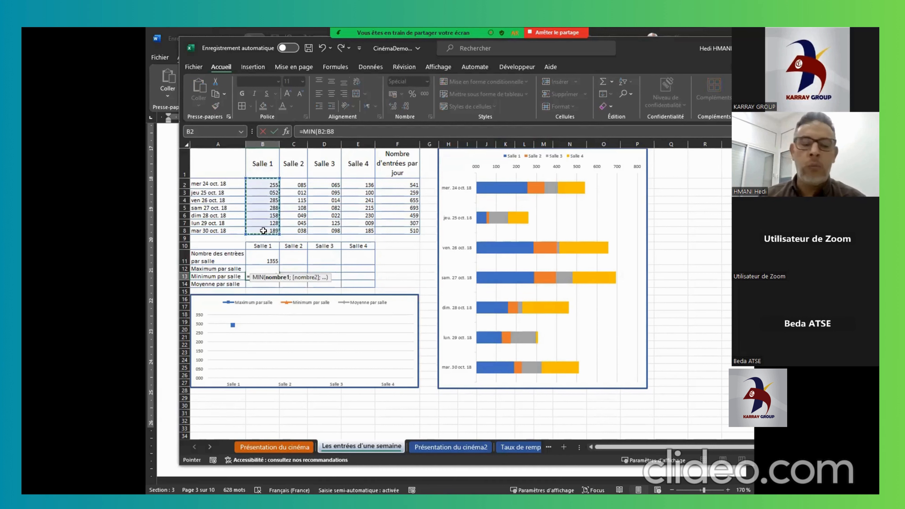
{"action": "key", "text": "Return"}
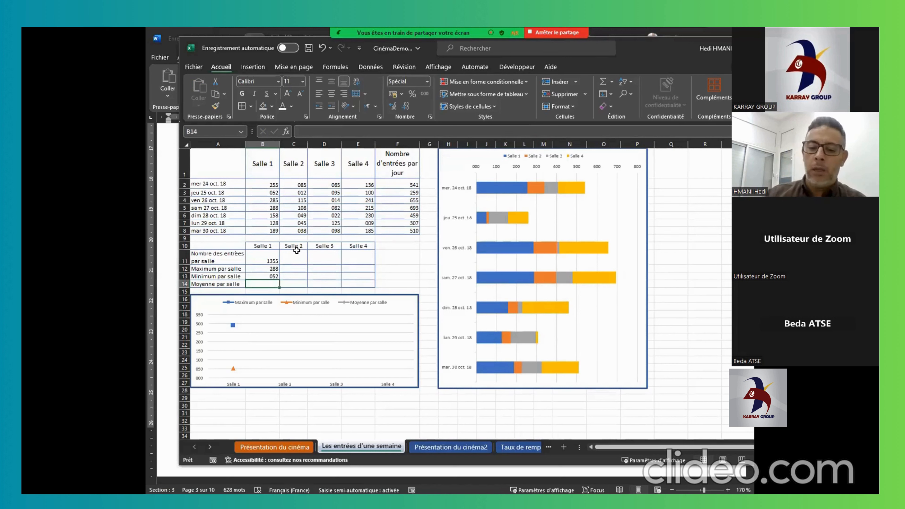
Enter a MOYENNE formula in B14 over the Salle 1 entries in B2:B8
{"action": "type", "text": "="}
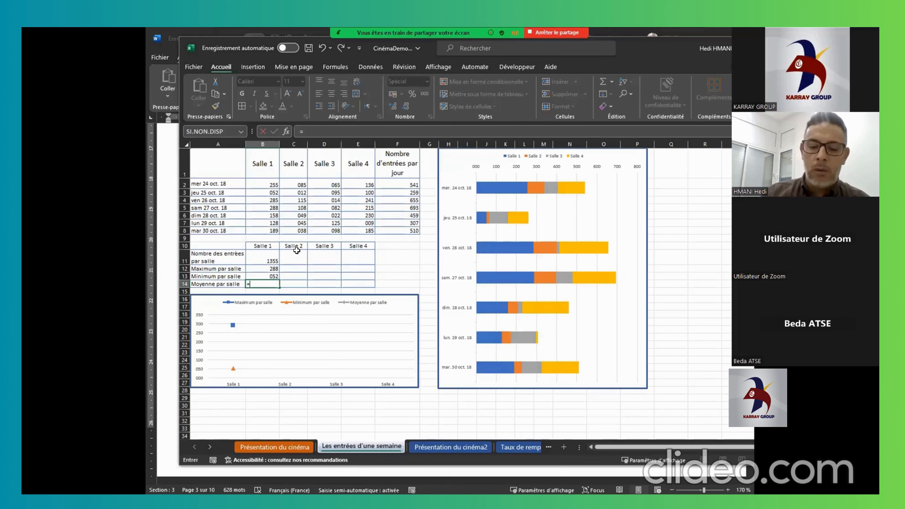
{"action": "type", "text": "moyenne"}
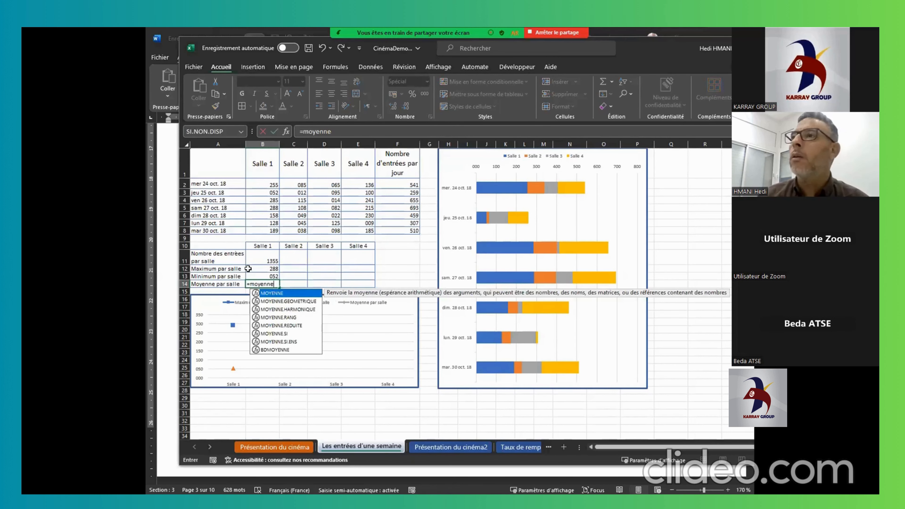
{"action": "double_click", "coordinate": [273, 295]}
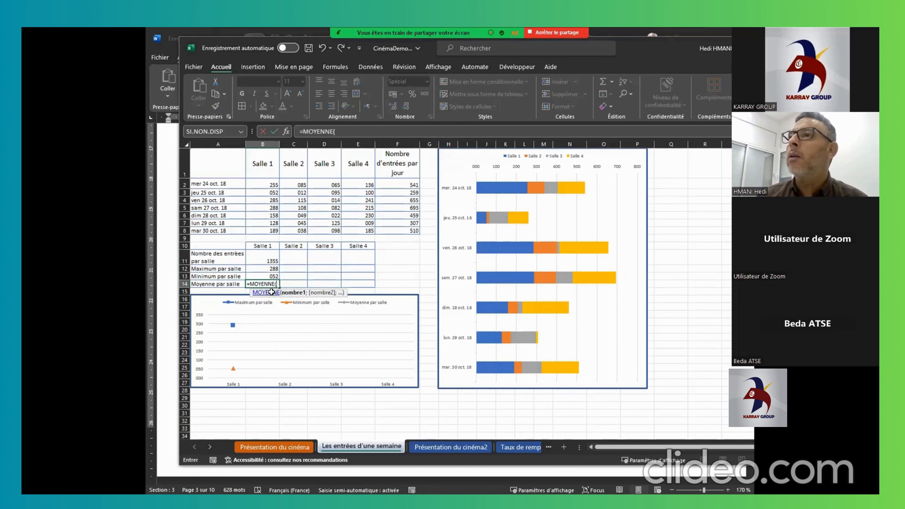
{"action": "left_click_drag", "start_coordinate": [267, 184], "coordinate": [263, 231]}
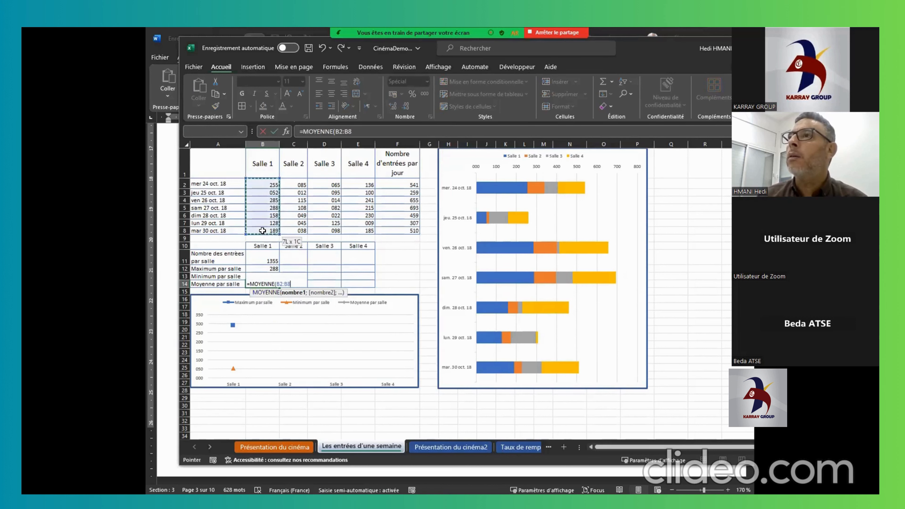
{"action": "key", "text": "Return"}
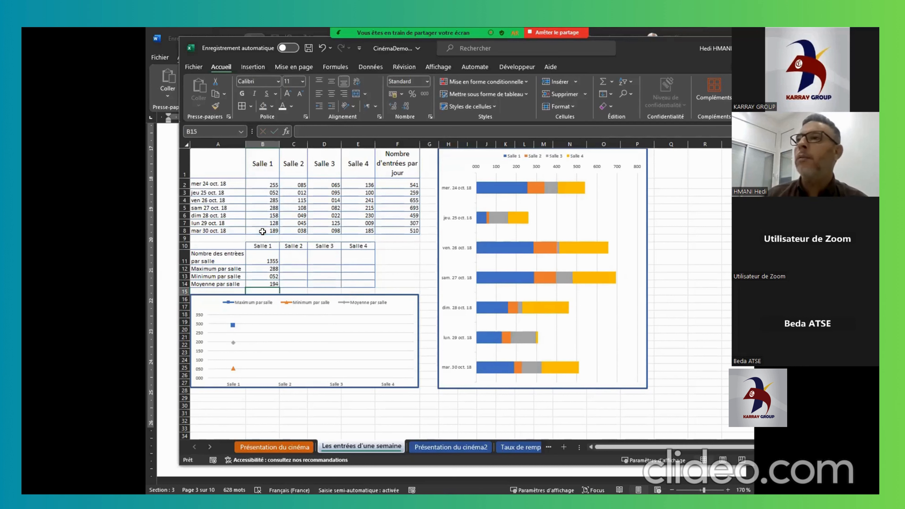
Fill the Salle 1 formulas in B11:B14 across to C11:E14, checking the table against the model in the Word document
{"action": "key", "text": "alt+Tab"}
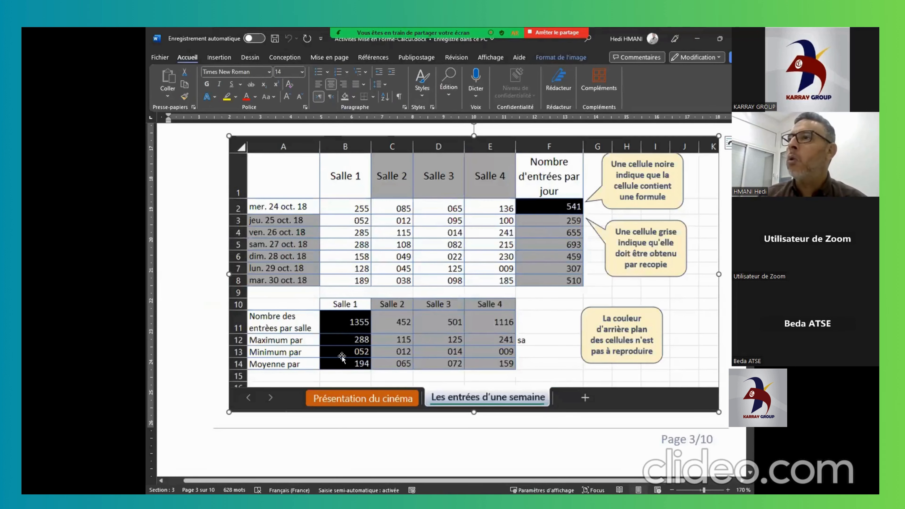
{"action": "key", "text": "alt+Tab"}
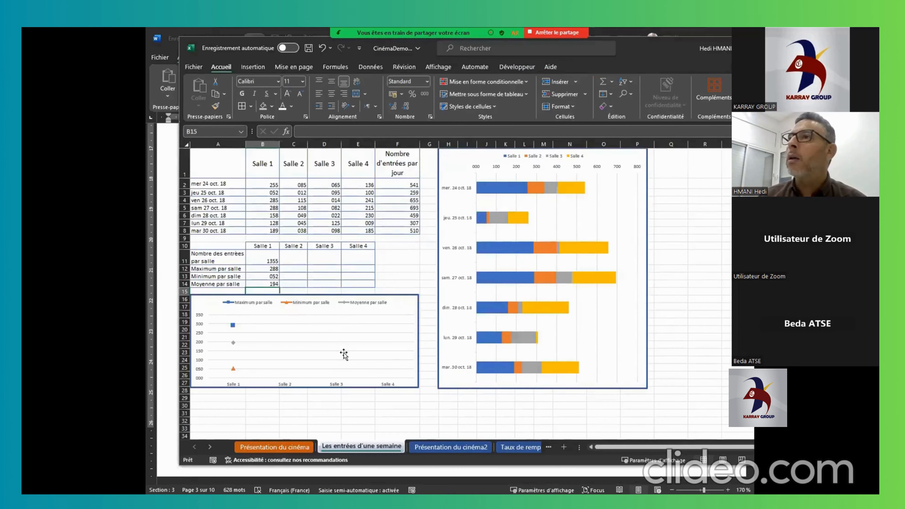
{"action": "left_click", "coordinate": [386, 283]}
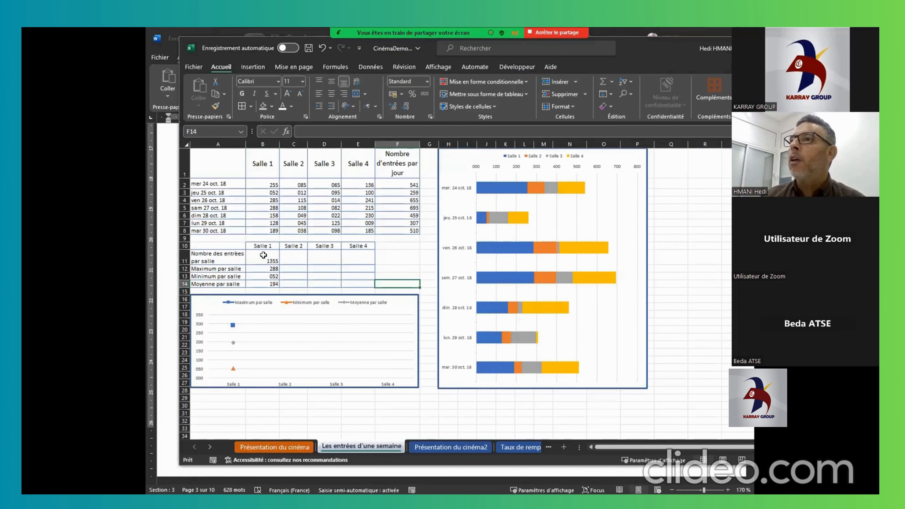
{"action": "mouse_move", "coordinate": [263, 259]}
{"action": "left_mouse_down"}
{"action": "mouse_move", "coordinate": [267, 284]}
{"action": "mouse_move", "coordinate": [355, 277]}
{"action": "mouse_move", "coordinate": [351, 331]}
{"action": "left_mouse_up"}
{"action": "left_click", "coordinate": [428, 277]}
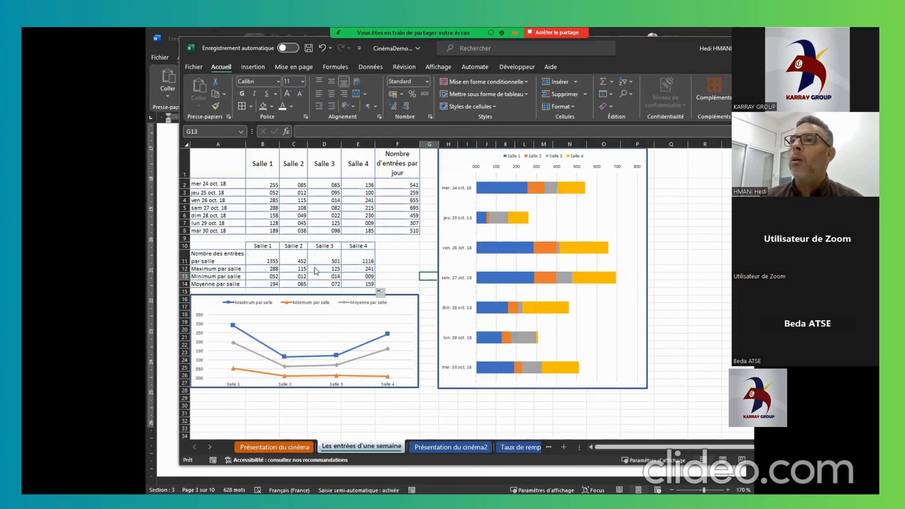
{"action": "key", "text": "alt+Tab"}
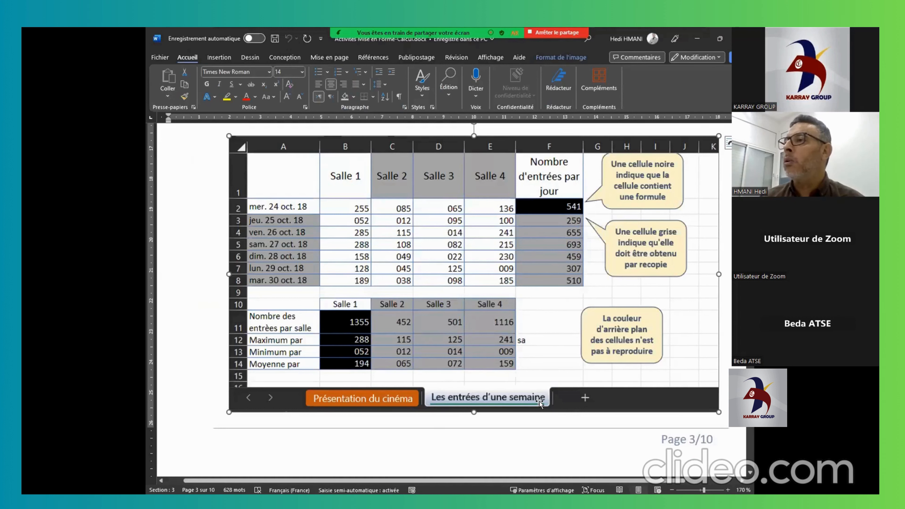
{"action": "key", "text": "alt+Tab"}
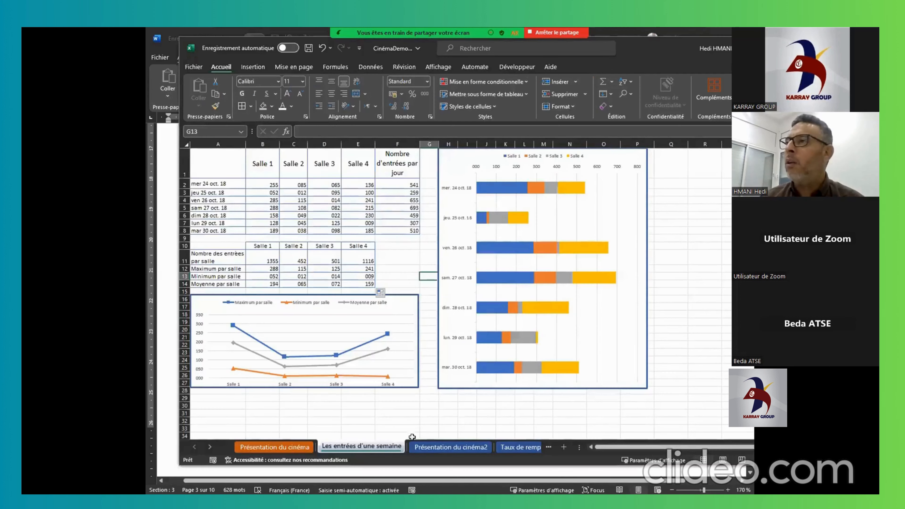